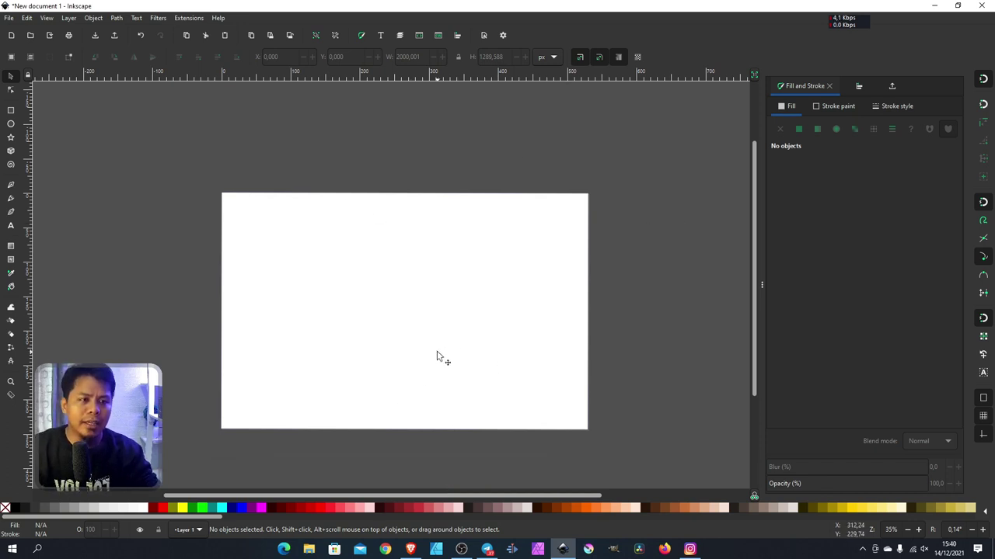
Fill the page-sized background rectangle with dark navy 1c1e29ff instead of white
{"action": "left_click", "coordinate": [497, 314]}
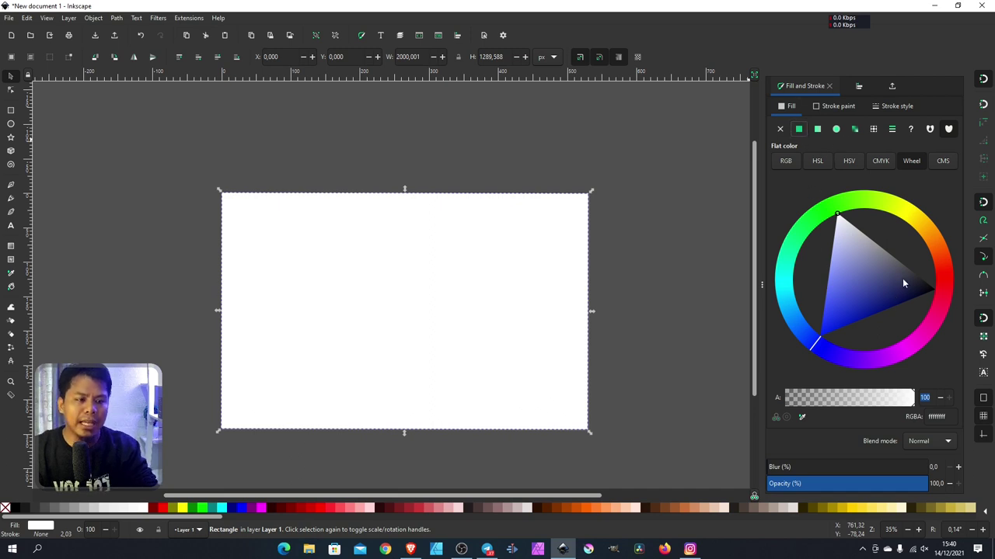
{"action": "left_click_drag", "start_coordinate": [903, 280], "coordinate": [920, 286]}
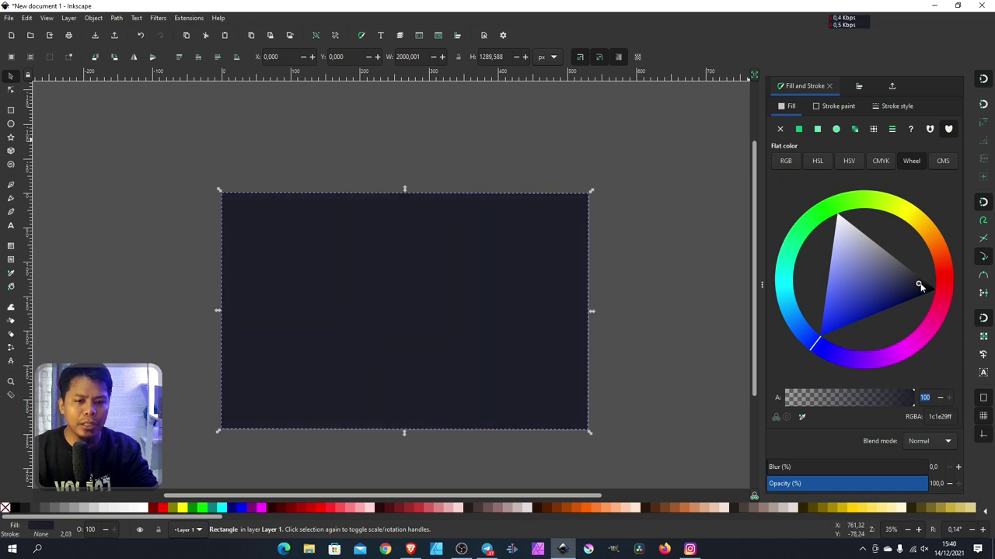
{"action": "left_click", "coordinate": [682, 334]}
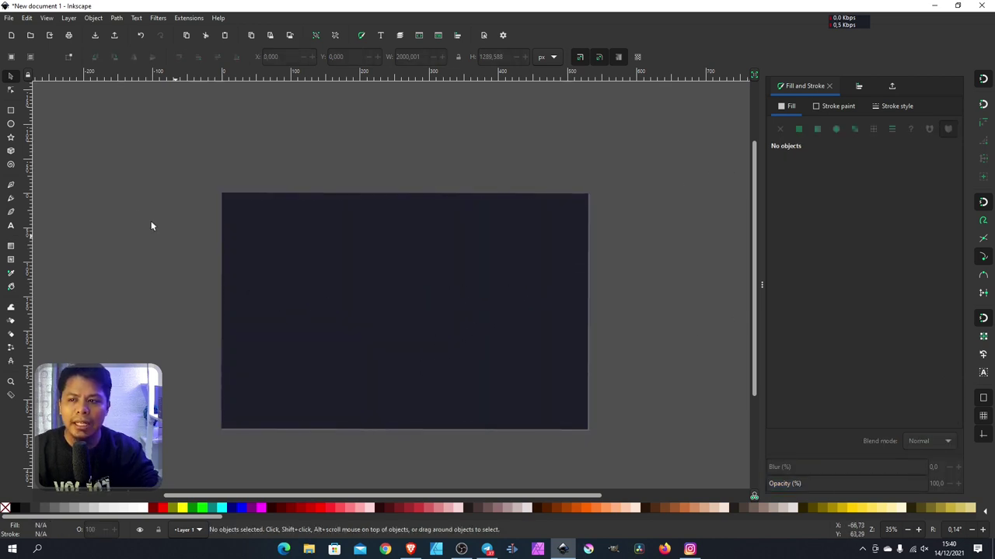
Draw a circle at the upper right filled solid orange-yellow ffb400 at 100 opacity
{"action": "left_click", "coordinate": [11, 125]}
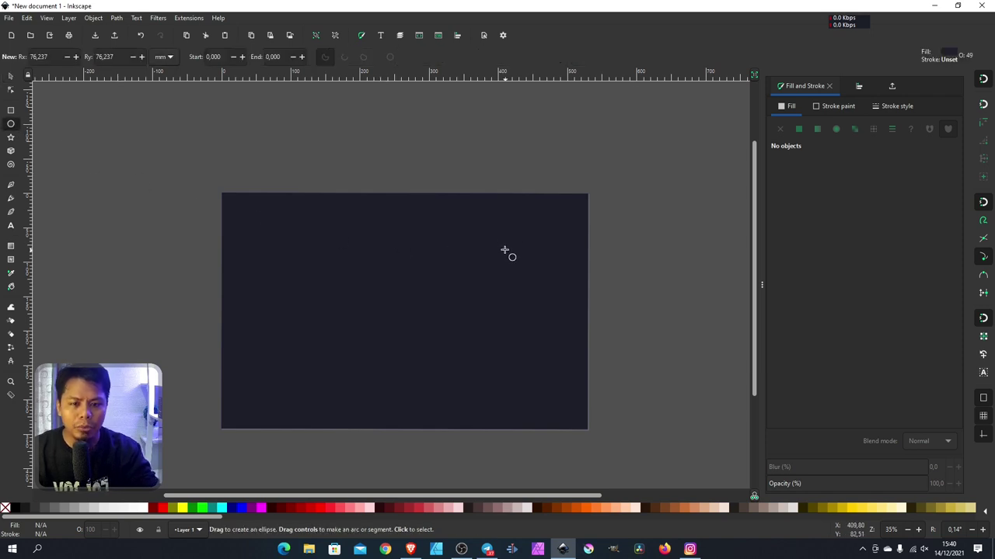
{"action": "left_click_drag", "start_coordinate": [534, 290], "coordinate": [556, 312]}
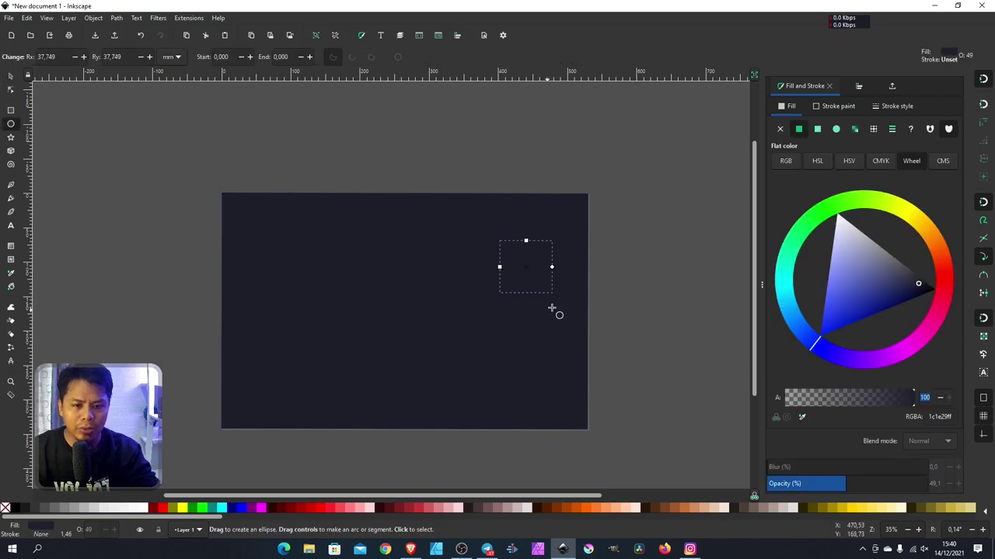
{"action": "left_click", "coordinate": [936, 231]}
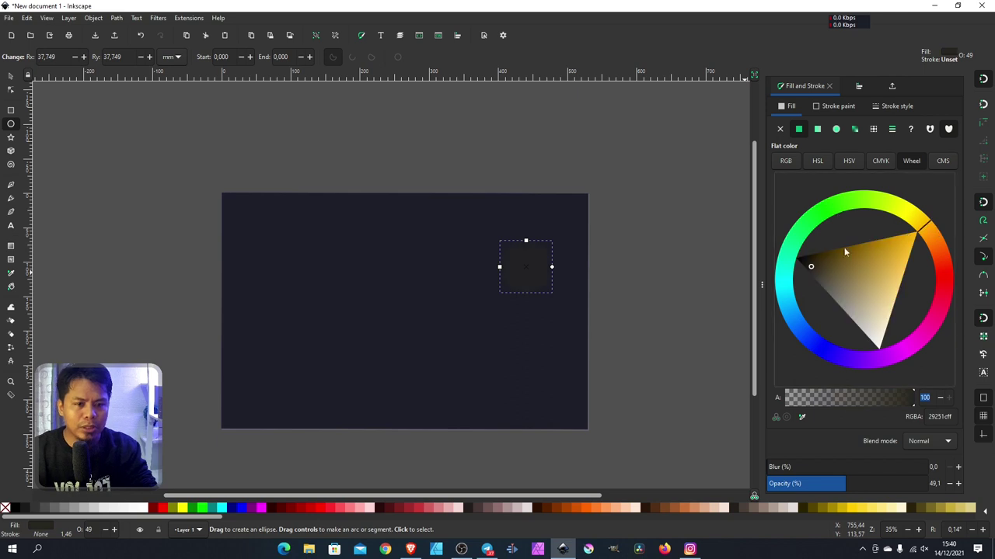
{"action": "left_click_drag", "start_coordinate": [890, 264], "coordinate": [930, 213]}
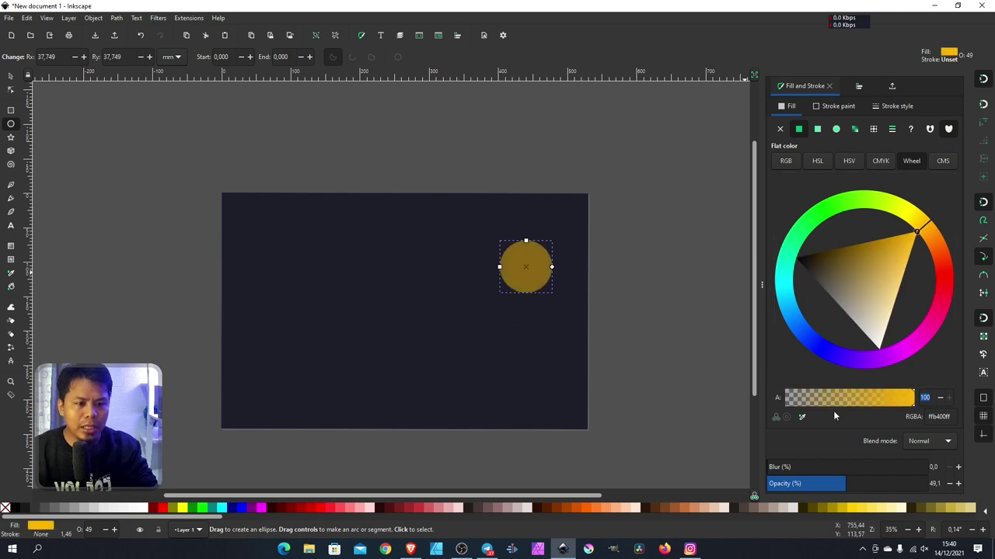
{"action": "left_click_drag", "start_coordinate": [823, 397], "coordinate": [937, 397]}
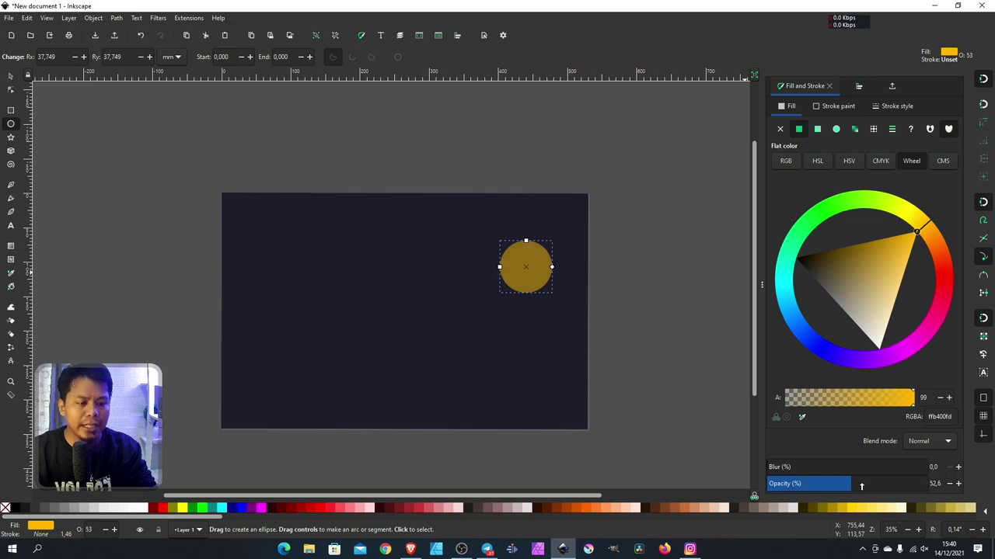
{"action": "left_click_drag", "start_coordinate": [850, 489], "coordinate": [932, 484]}
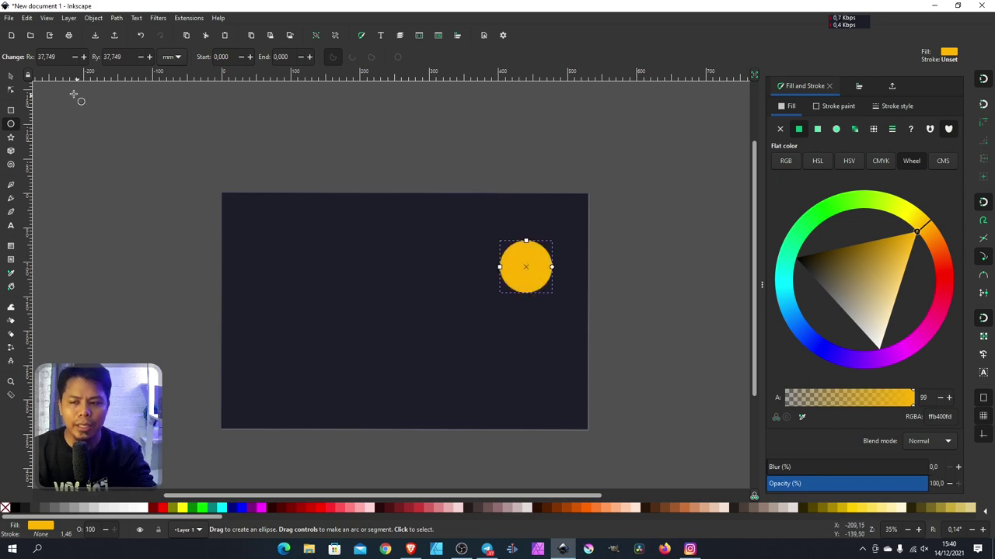
{"action": "left_click", "coordinate": [11, 77]}
{"action": "left_click", "coordinate": [179, 174]}
Duplicate the yellow circle, move the copy lower left and enlarge it to 463.811 px
{"action": "left_click", "coordinate": [502, 263]}
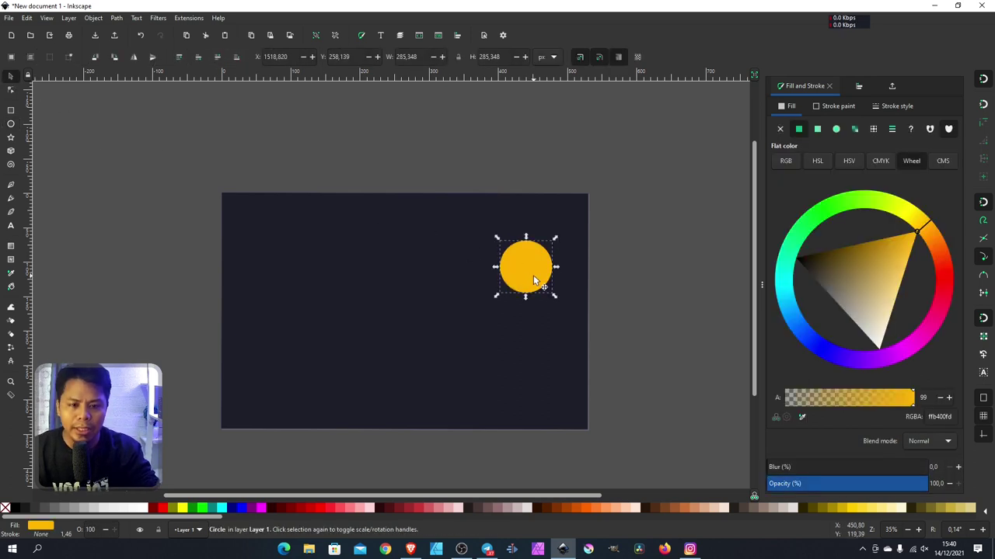
{"action": "key", "text": "ctrl+d"}
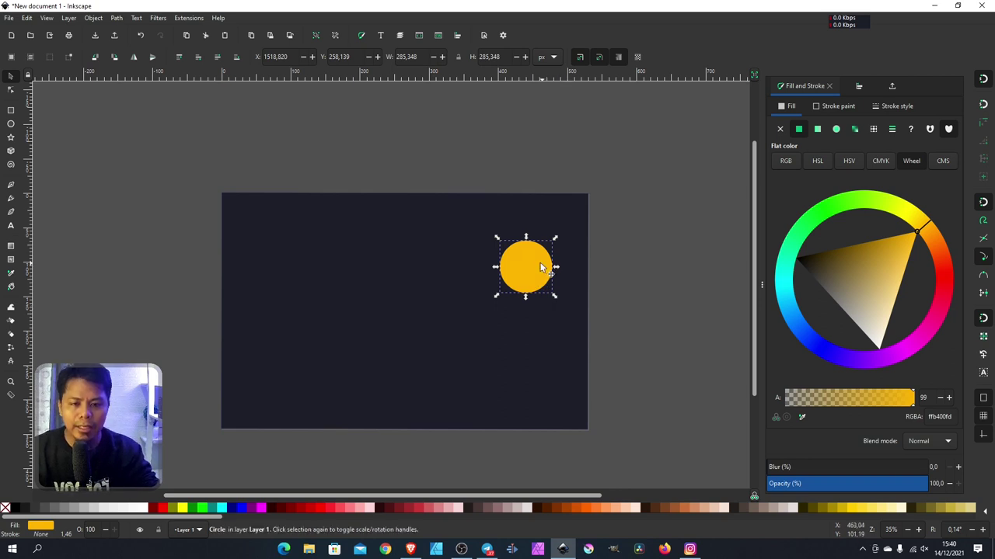
{"action": "mouse_move", "coordinate": [544, 267]}
{"action": "left_mouse_down"}
{"action": "mouse_move", "coordinate": [451, 271]}
{"action": "mouse_move", "coordinate": [318, 362]}
{"action": "left_mouse_up"}
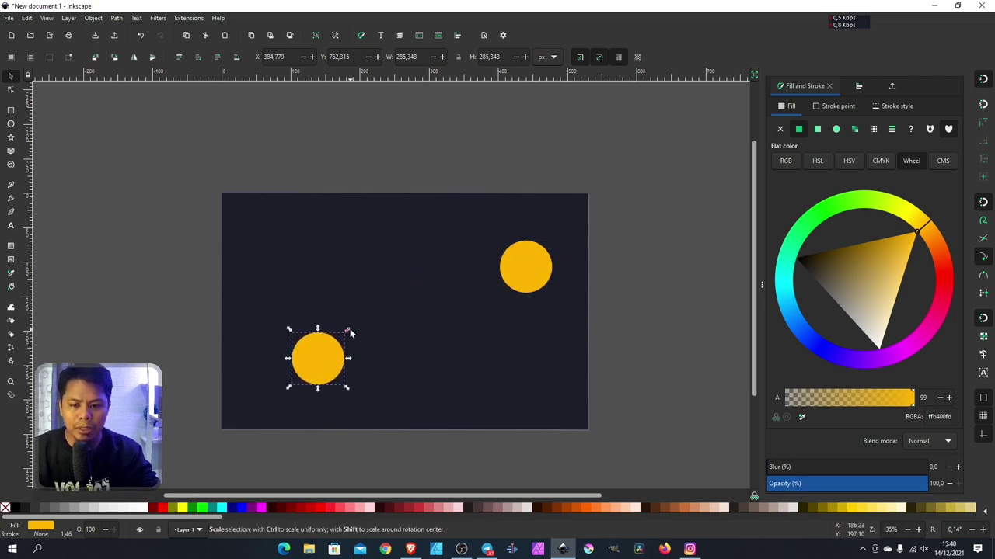
{"action": "left_click_drag", "start_coordinate": [359, 320], "coordinate": [382, 296]}
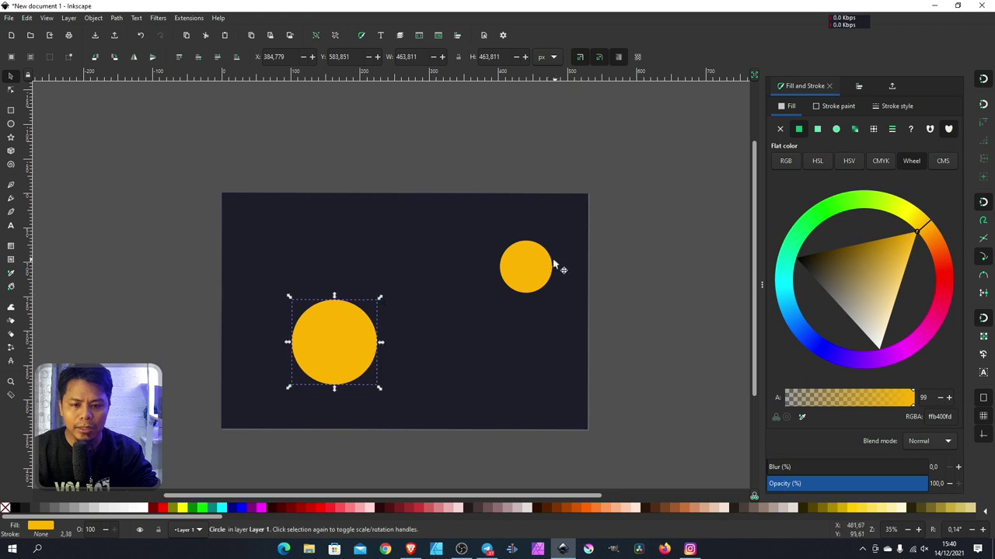
Nudge the small upper-right circle left and recolour it bright cyan 1be3e5
{"action": "left_click", "coordinate": [532, 271]}
{"action": "left_click_drag", "start_coordinate": [531, 271], "coordinate": [513, 268]}
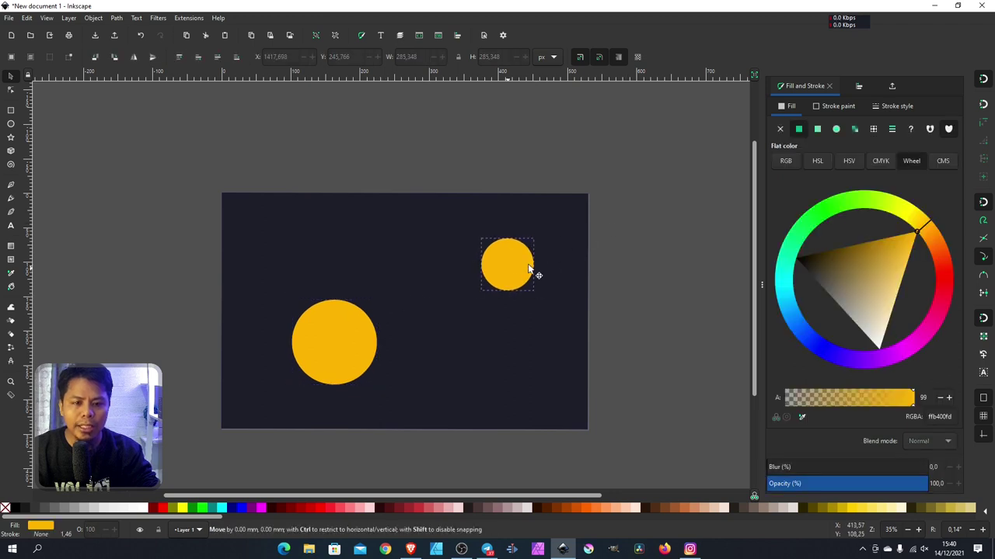
{"action": "left_click", "coordinate": [795, 248]}
{"action": "left_click_drag", "start_coordinate": [824, 269], "coordinate": [824, 264]}
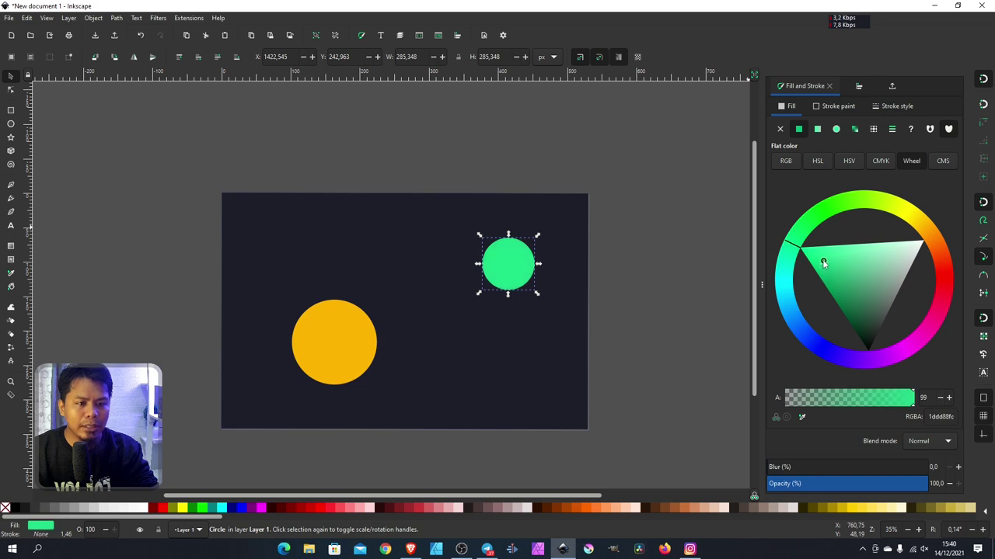
{"action": "left_click", "coordinate": [788, 311]}
{"action": "left_click", "coordinate": [898, 357]}
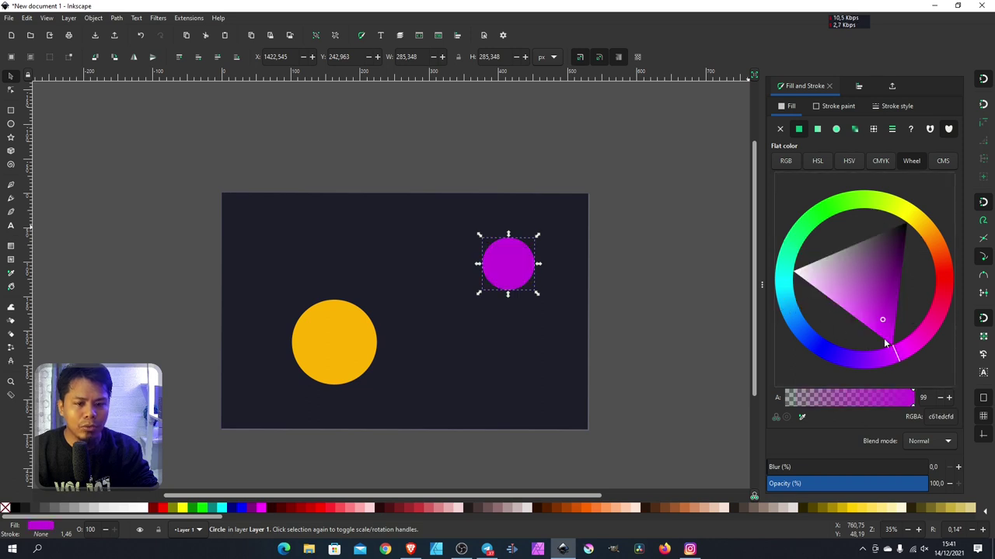
{"action": "left_click", "coordinate": [794, 288]}
{"action": "left_click", "coordinate": [814, 282]}
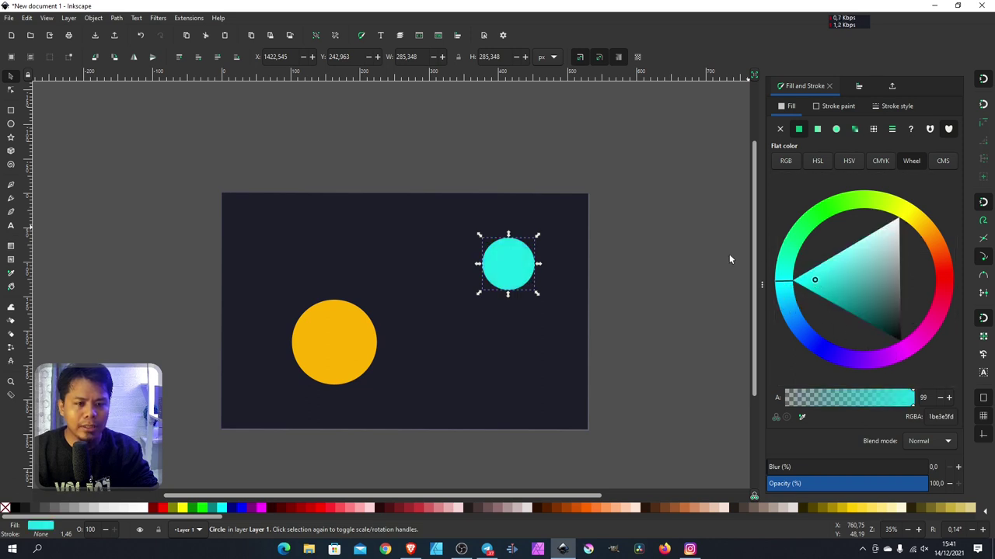
{"action": "left_click", "coordinate": [681, 257]}
{"action": "left_click", "coordinate": [353, 335]}
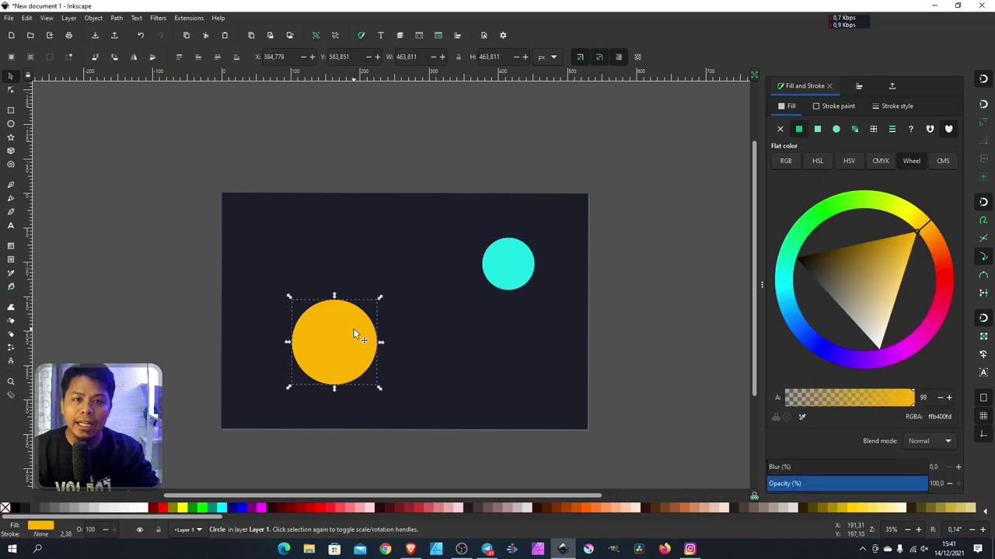
Give the large circle a diagonal linear gradient from yellow to opaque orange ed670aff
{"action": "left_click", "coordinate": [11, 248]}
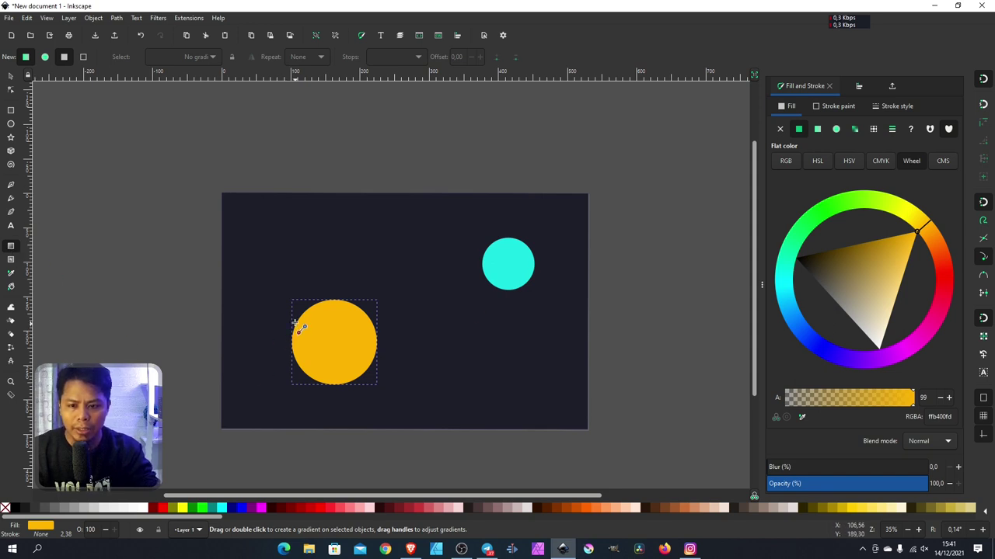
{"action": "left_click_drag", "start_coordinate": [300, 314], "coordinate": [363, 377]}
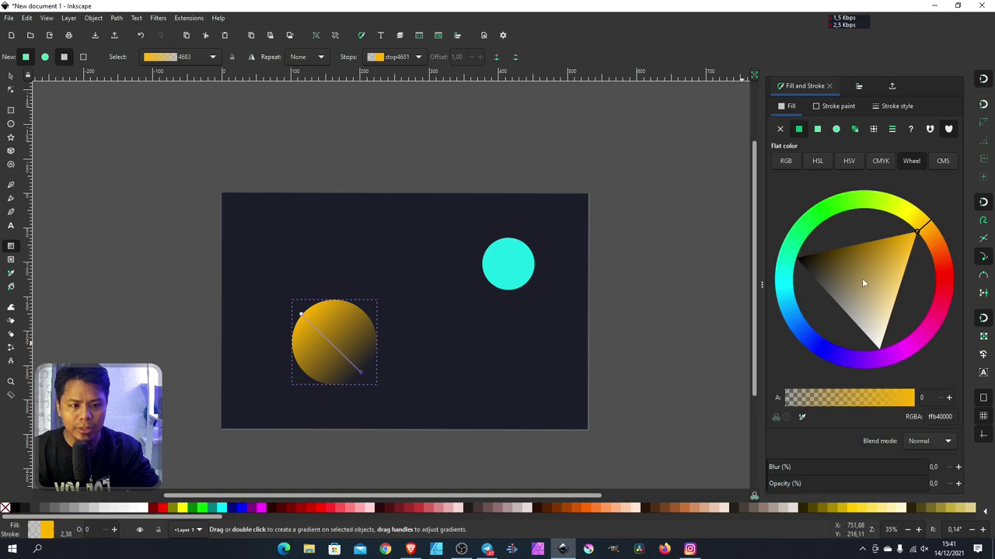
{"action": "left_click_drag", "start_coordinate": [932, 249], "coordinate": [903, 255]}
{"action": "left_click", "coordinate": [914, 248]}
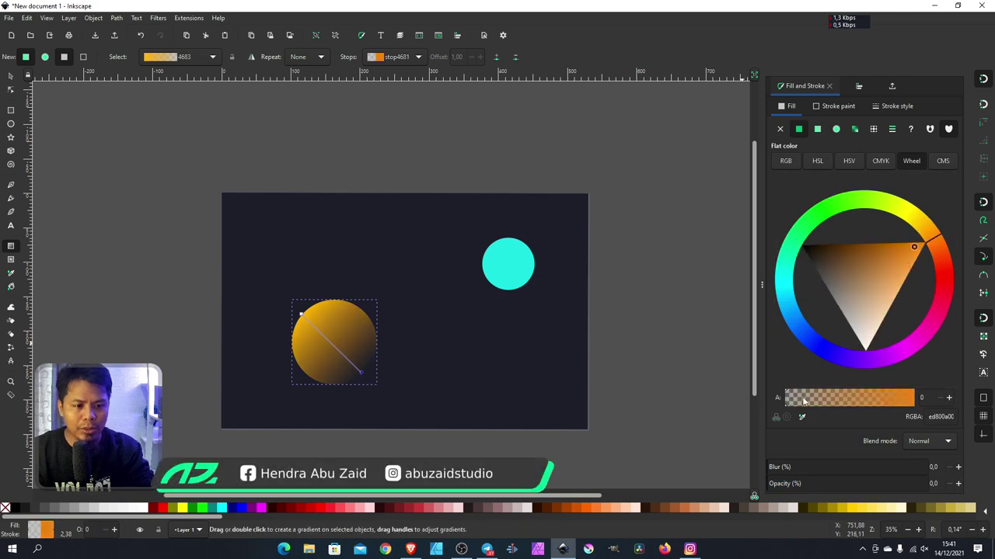
{"action": "left_click_drag", "start_coordinate": [787, 398], "coordinate": [976, 402]}
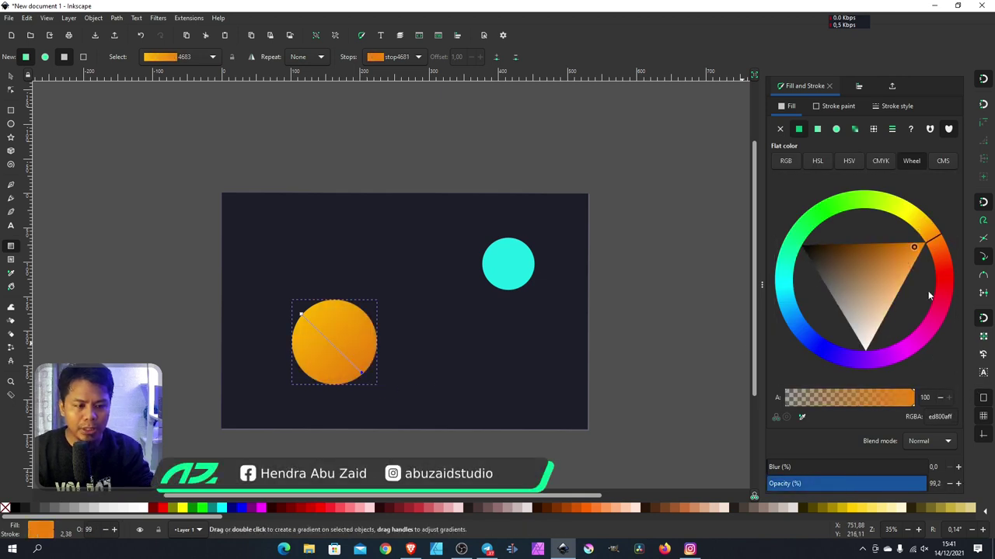
Give the small circle a diagonal linear gradient from cyan to opaque teal 1e898aff
{"action": "left_click", "coordinate": [529, 271]}
{"action": "left_click_drag", "start_coordinate": [495, 247], "coordinate": [520, 277]}
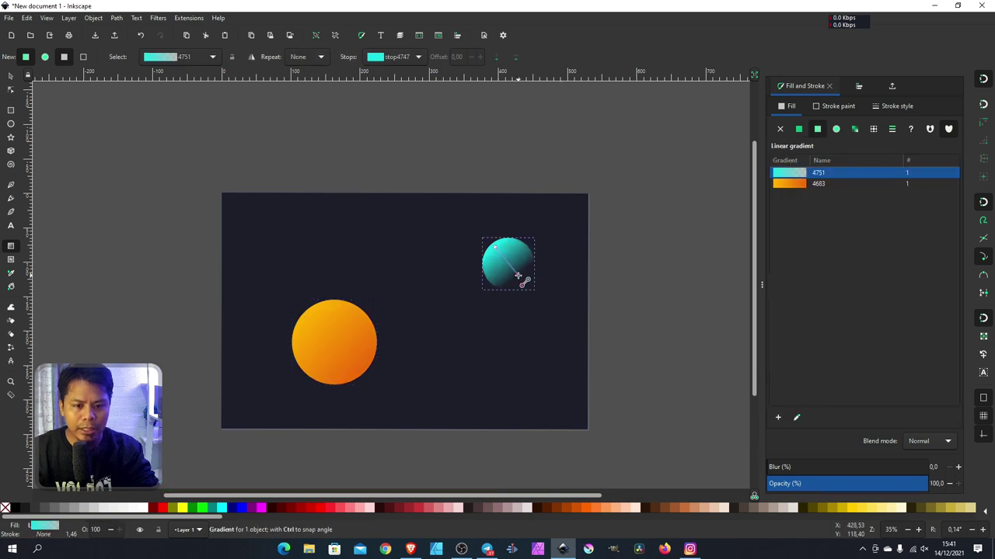
{"action": "left_click_drag", "start_coordinate": [839, 295], "coordinate": [854, 301]}
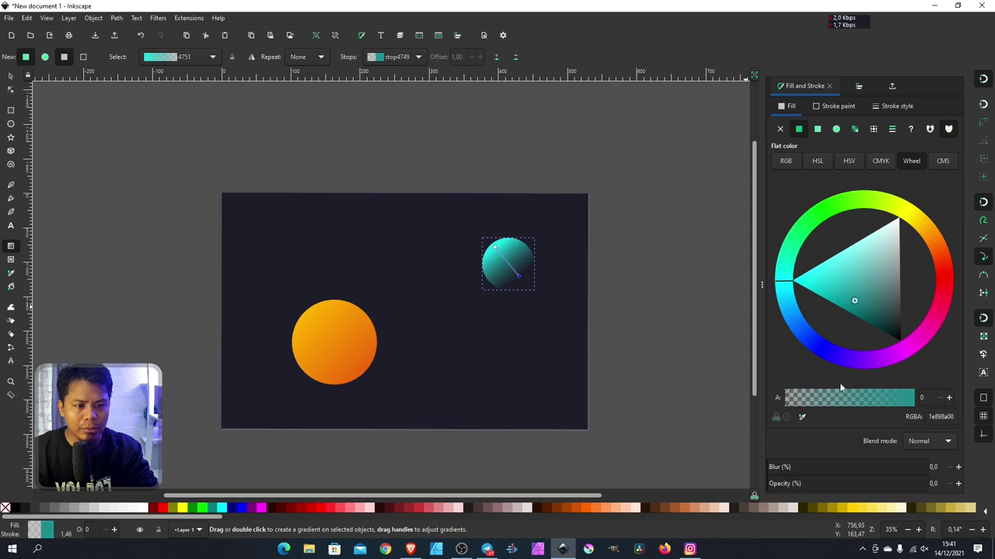
{"action": "left_click", "coordinate": [805, 398]}
{"action": "left_click_drag", "start_coordinate": [822, 399], "coordinate": [917, 399]}
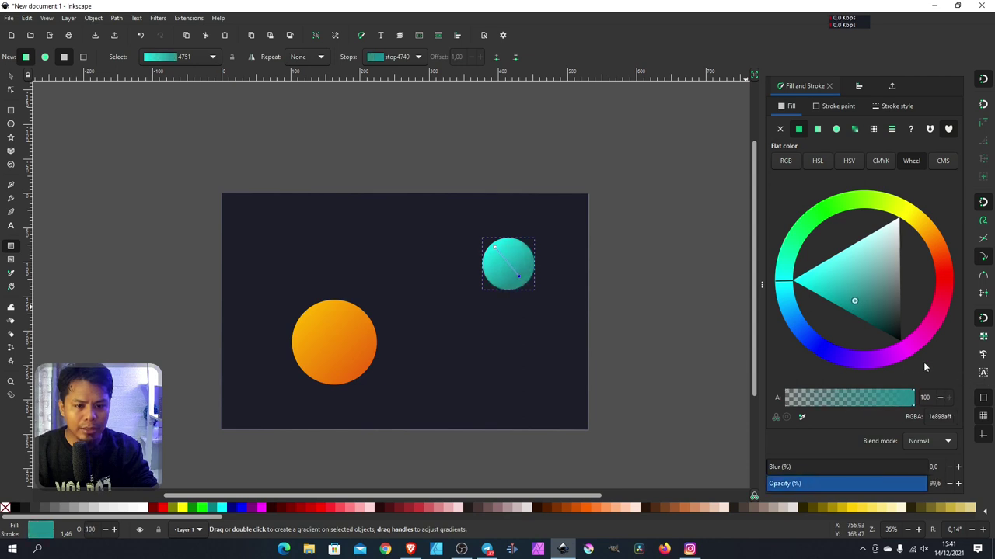
Select the orange and cyan circles and group them together
{"action": "key", "text": "s"}
{"action": "left_click", "coordinate": [494, 303]}
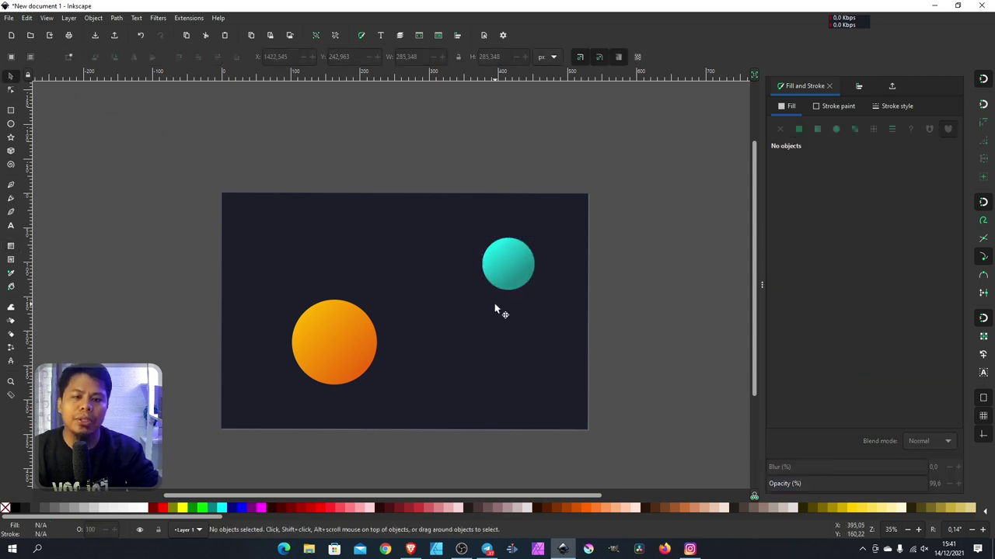
{"action": "left_click", "coordinate": [339, 340]}
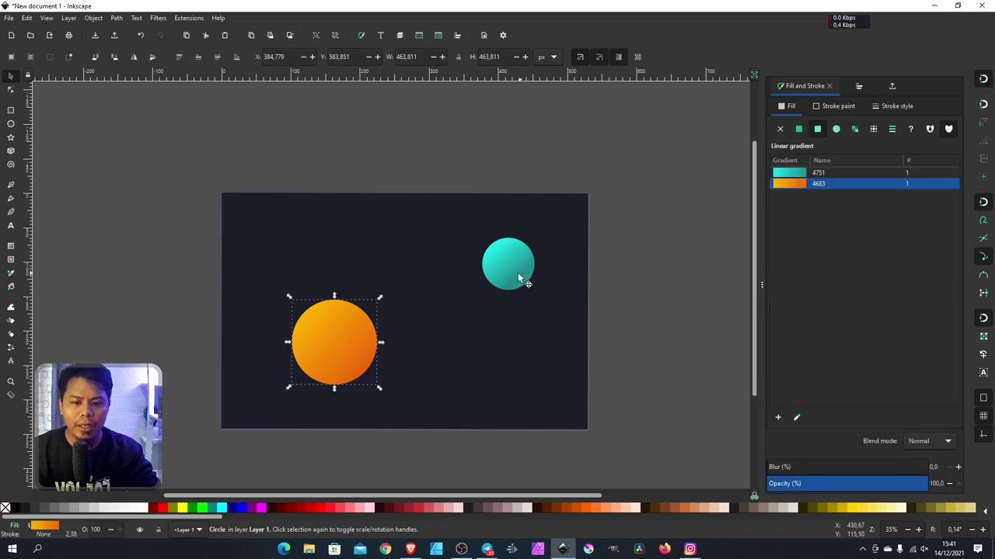
{"action": "left_click", "coordinate": [516, 269], "text": "shift"}
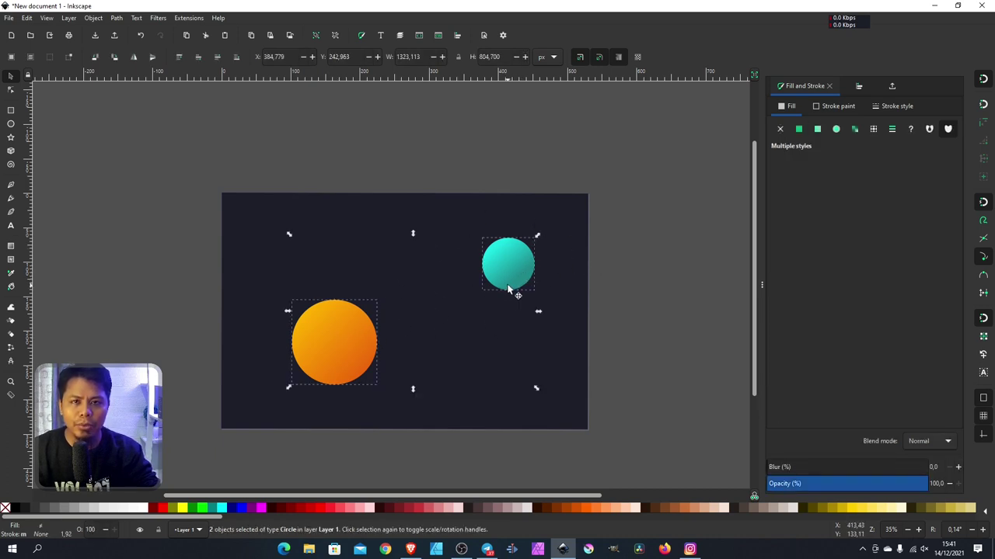
{"action": "key", "text": "ctrl"}
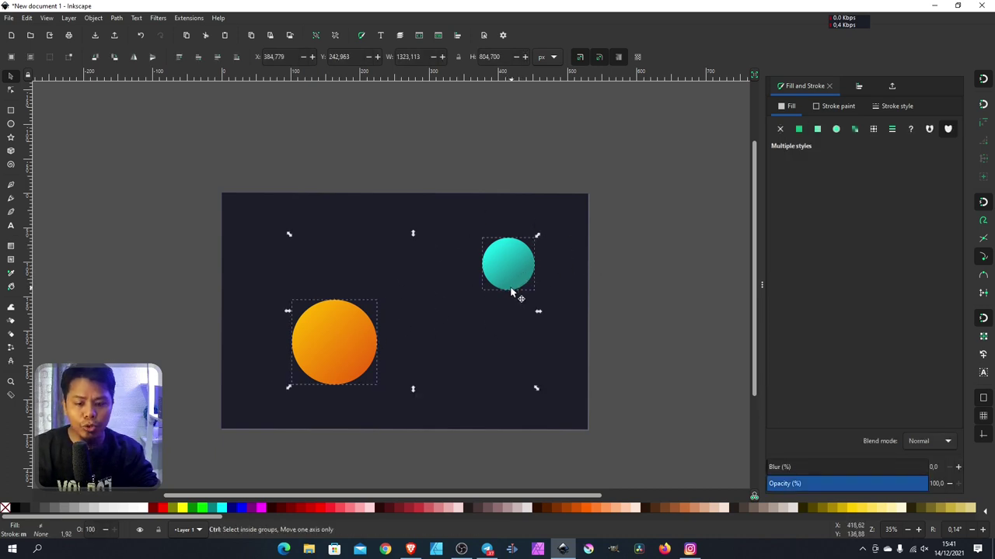
{"action": "key", "text": "ctrl+g"}
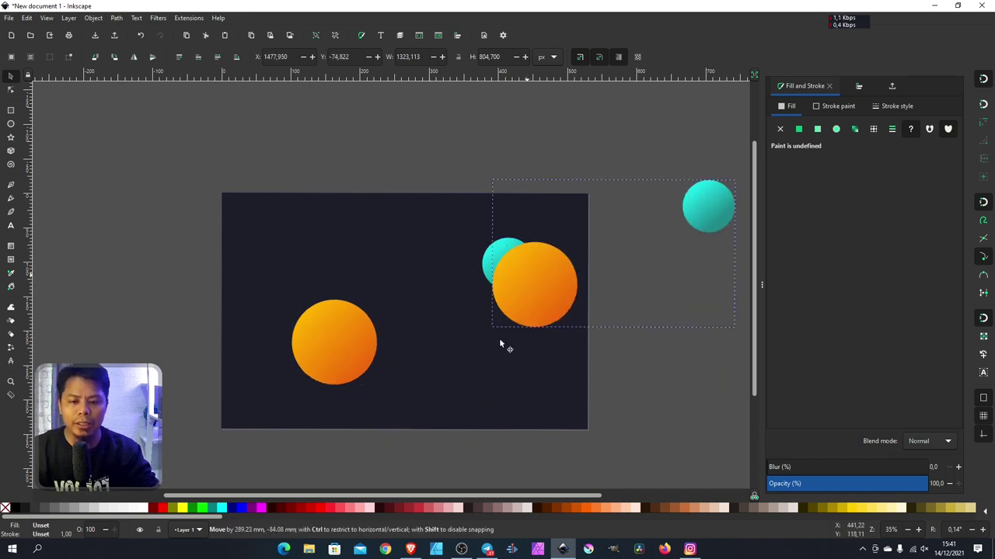
{"action": "left_click_drag", "start_coordinate": [326, 336], "coordinate": [476, 320]}
{"action": "key", "text": "ctrl+z"}
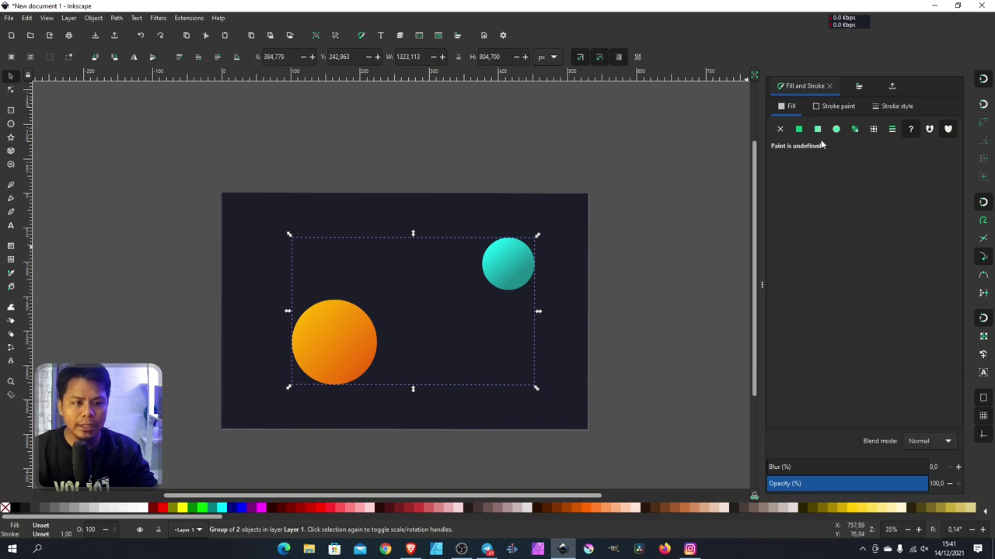
Blur the circle group to 40% so it glows softly
{"action": "left_click_drag", "start_coordinate": [771, 470], "coordinate": [829, 468]}
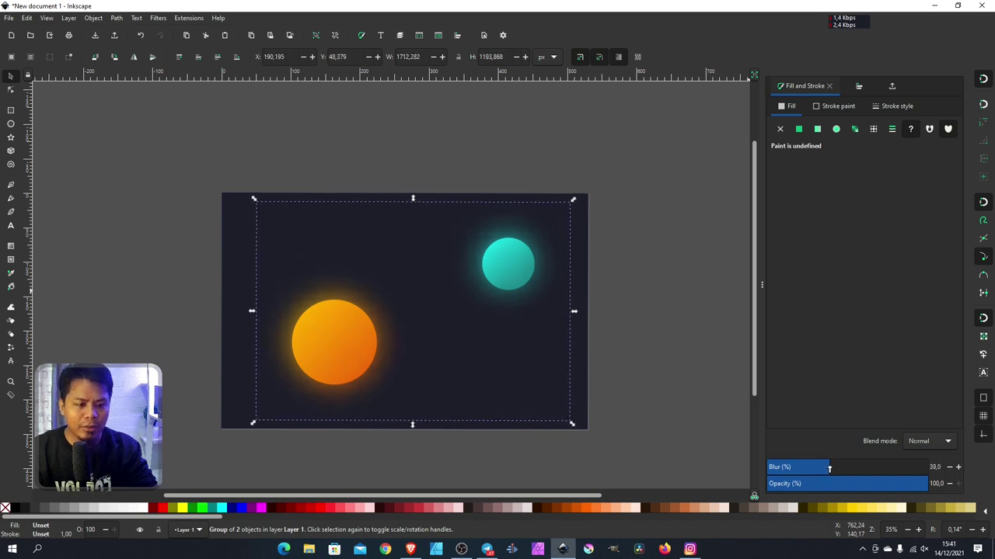
{"action": "left_click_drag", "start_coordinate": [829, 469], "coordinate": [830, 468]}
{"action": "type", "text": "40"}
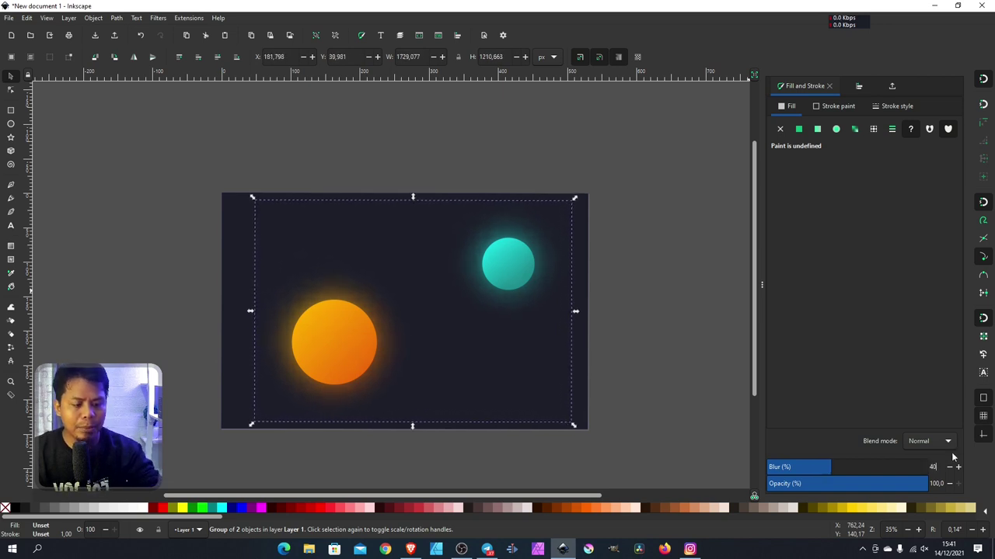
{"action": "key", "text": "Return"}
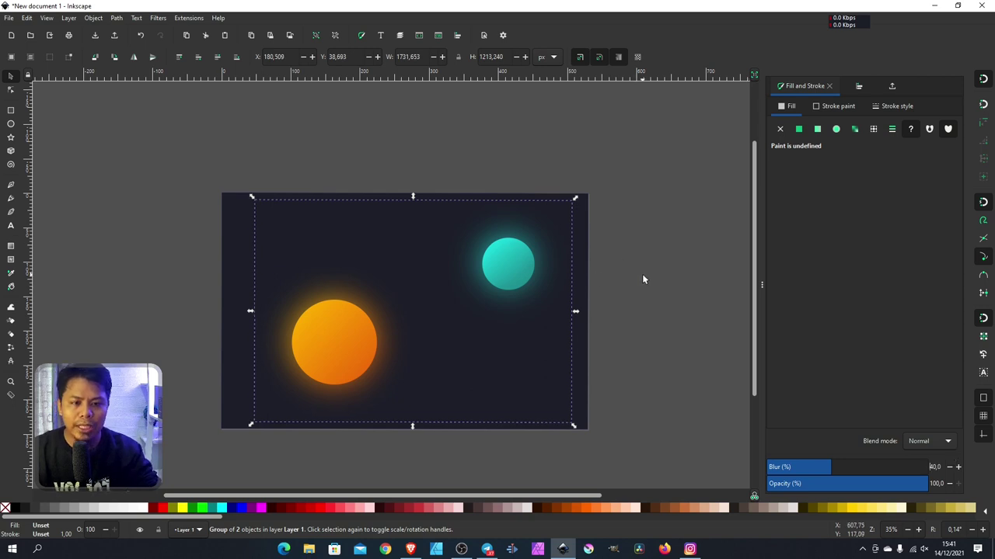
{"action": "left_click", "coordinate": [643, 273]}
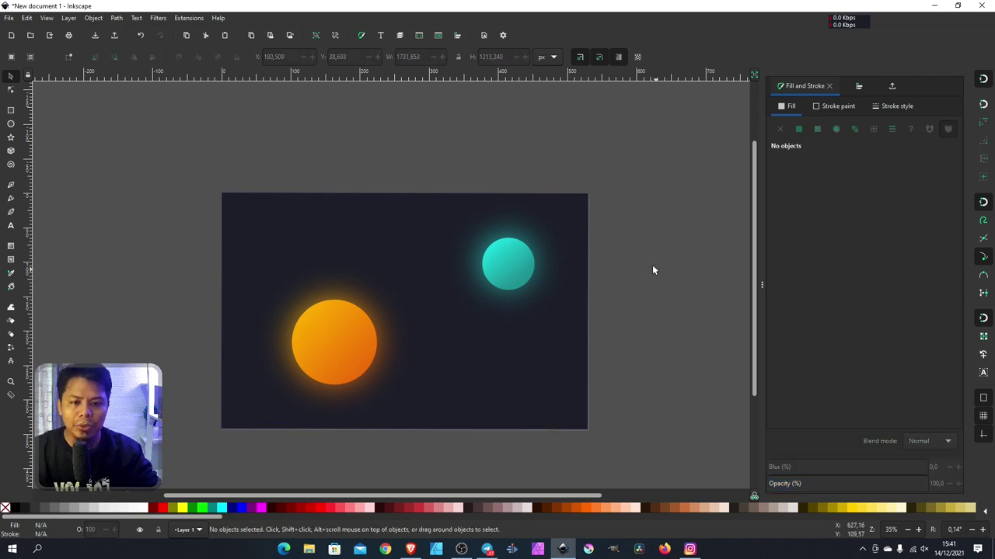
Draw a 1047.869 × 628.060 px teal rounded card over the circles with slightly reduced corner rounding
{"action": "left_click", "coordinate": [10, 110]}
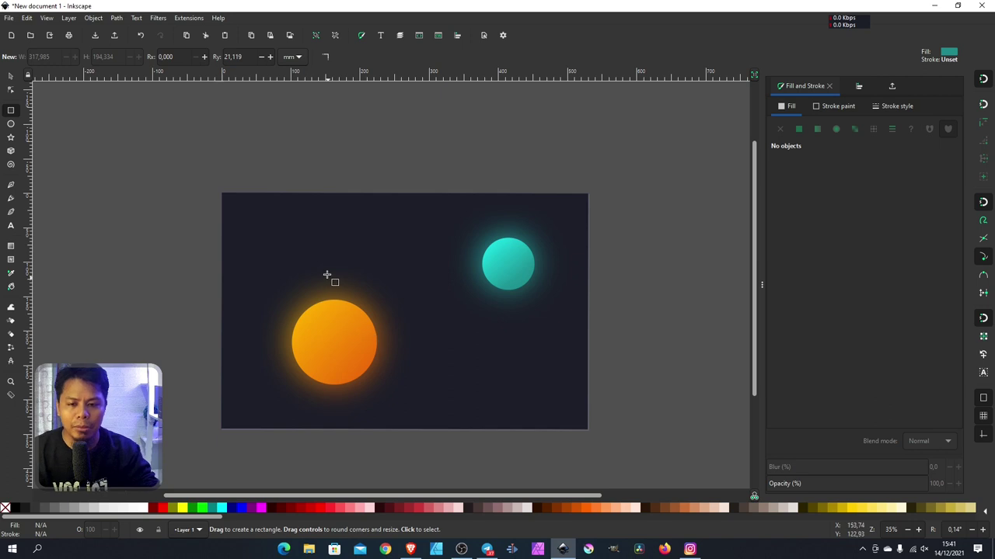
{"action": "left_click_drag", "start_coordinate": [323, 250], "coordinate": [512, 362]}
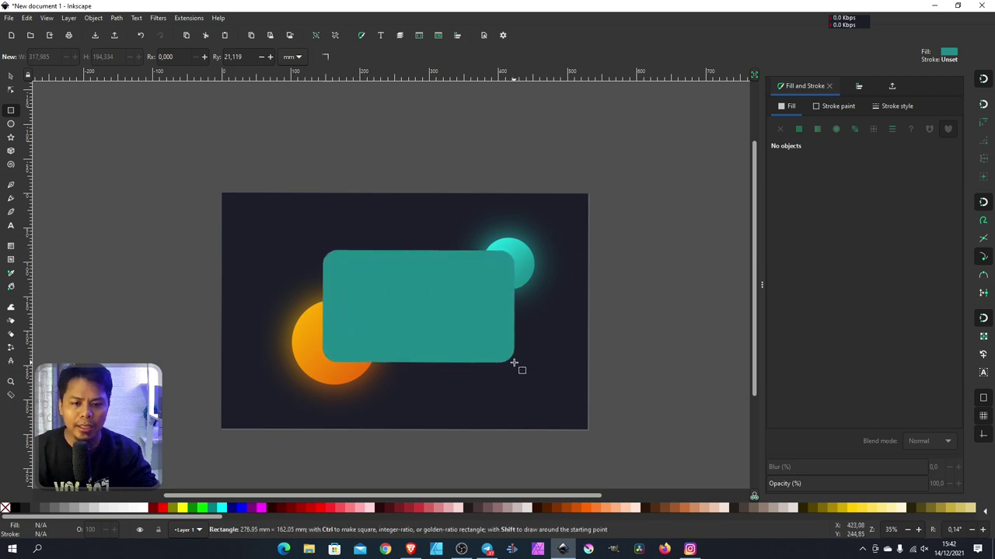
{"action": "left_click_drag", "start_coordinate": [513, 362], "coordinate": [515, 365]}
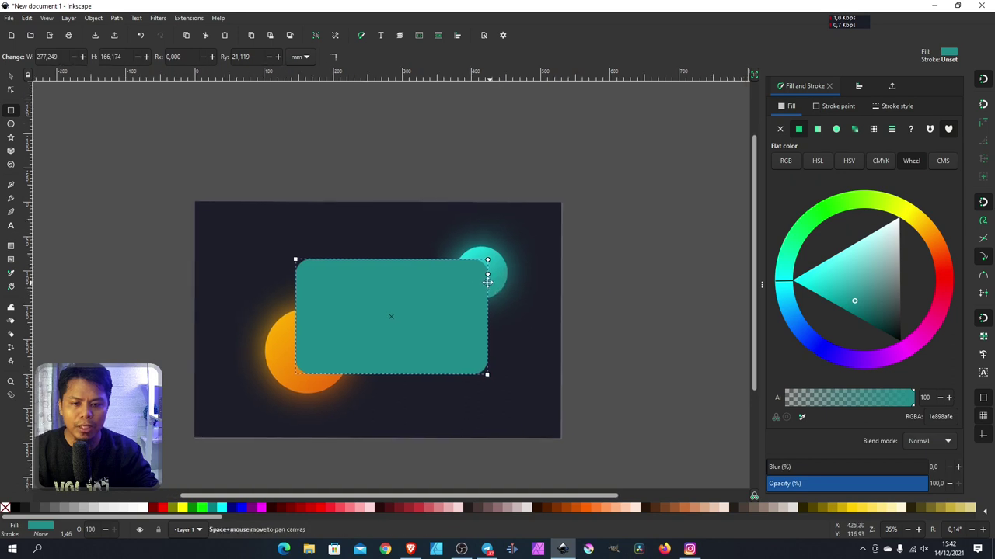
{"action": "scroll", "coordinate": [531, 265], "scroll_direction": "left", "scroll_amount": 2}
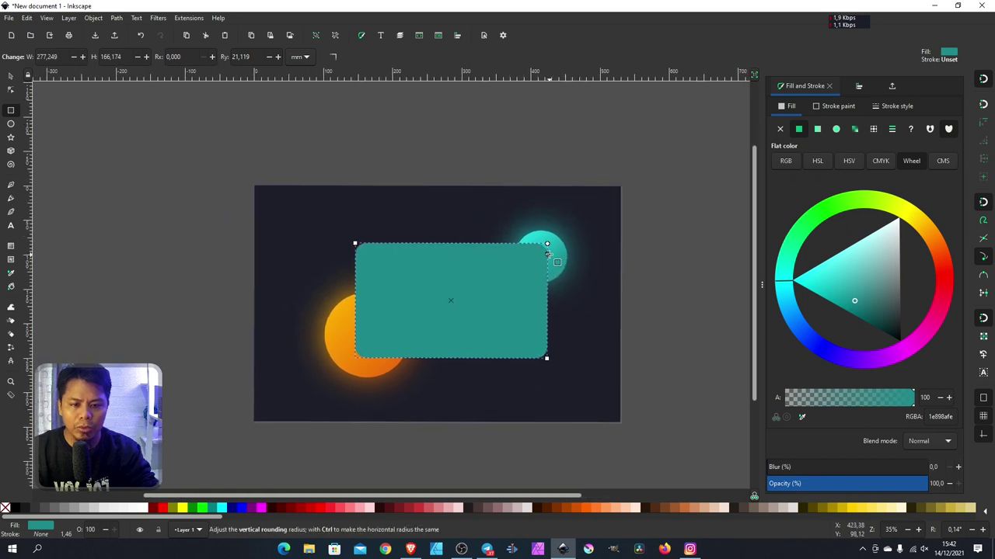
{"action": "left_click_drag", "start_coordinate": [547, 254], "coordinate": [547, 249]}
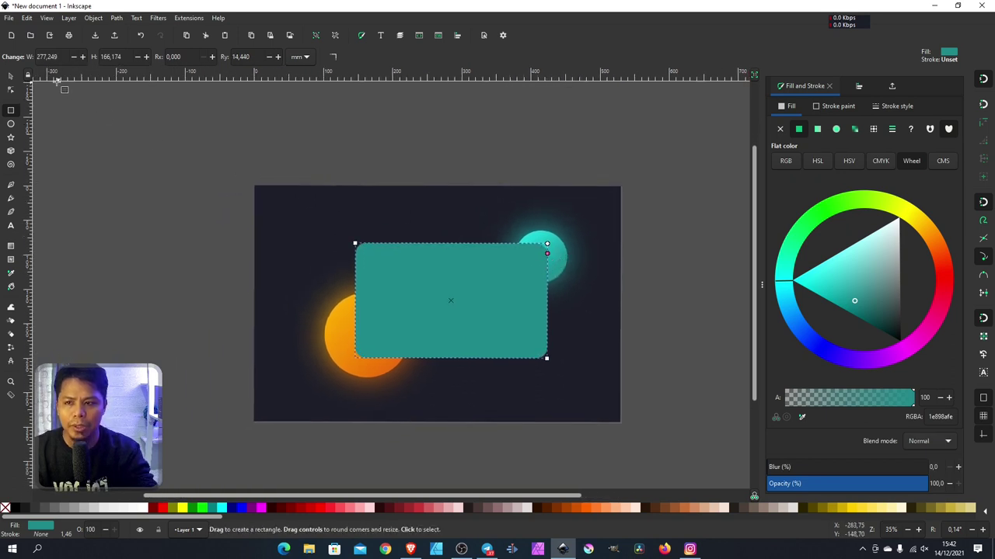
Select the teal card together with the page background for alignment
{"action": "left_click", "coordinate": [12, 77]}
{"action": "left_click", "coordinate": [73, 106]}
{"action": "left_click", "coordinate": [469, 290]}
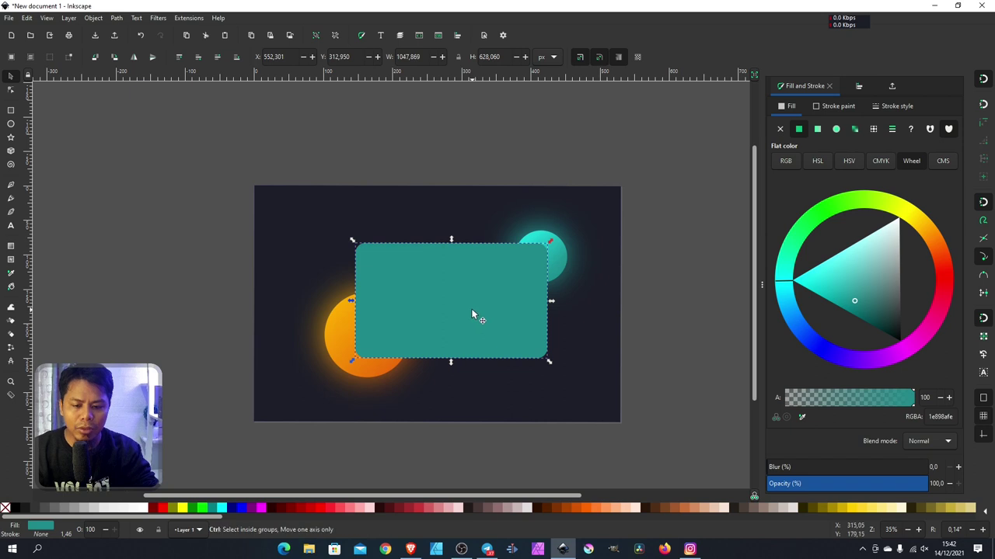
{"action": "key", "text": "shift"}
{"action": "left_click", "coordinate": [610, 204], "text": "shift"}
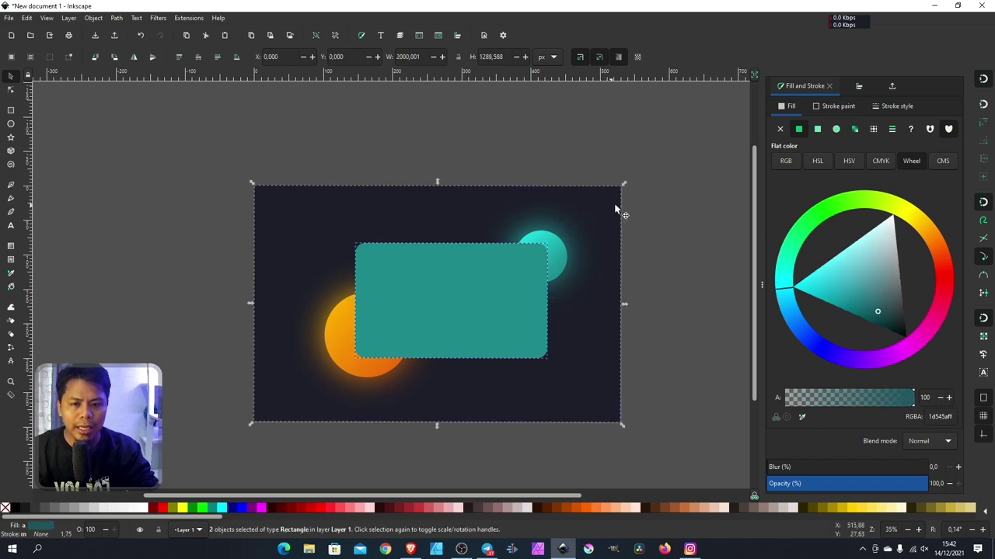
{"action": "left_click", "coordinate": [858, 86]}
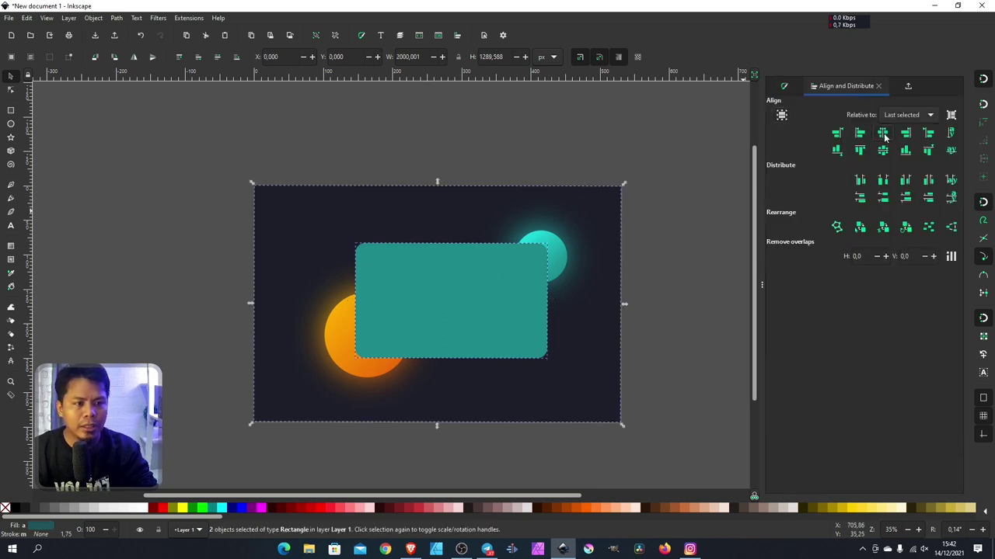
Centre the card on the page, then move a copy of the card off the page
{"action": "left_click", "coordinate": [883, 133]}
{"action": "left_click", "coordinate": [882, 150]}
{"action": "left_click", "coordinate": [673, 240]}
{"action": "left_click_drag", "start_coordinate": [547, 304], "coordinate": [700, 173]}
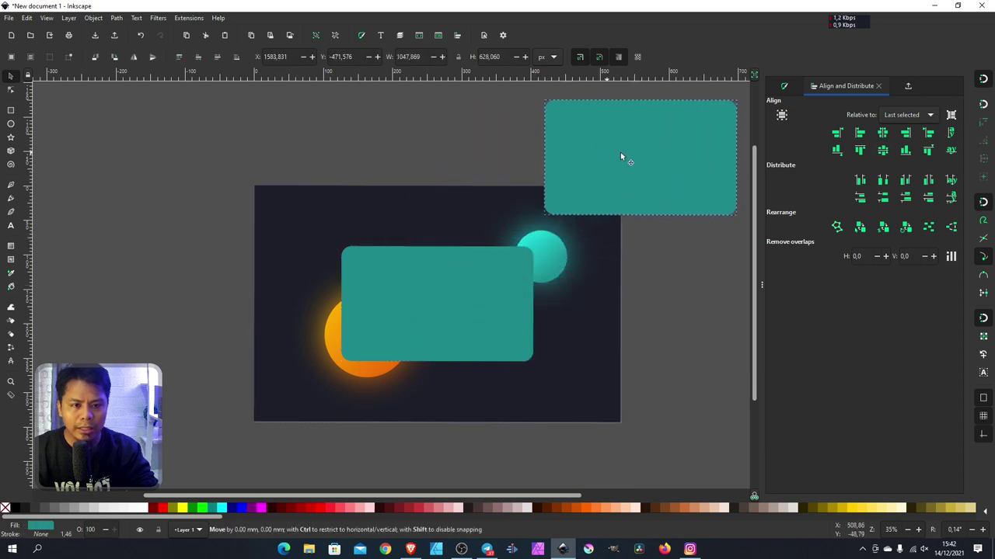
{"action": "left_click_drag", "start_coordinate": [699, 174], "coordinate": [769, 128]}
Clip the glowing circle group to the card's outline
{"action": "left_click", "coordinate": [480, 277]}
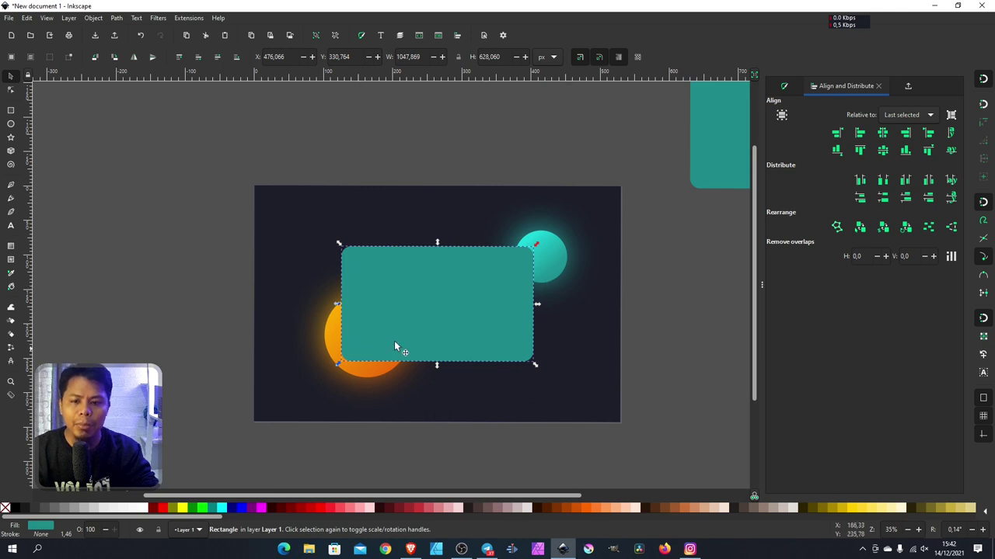
{"action": "left_click", "coordinate": [556, 263], "text": "shift"}
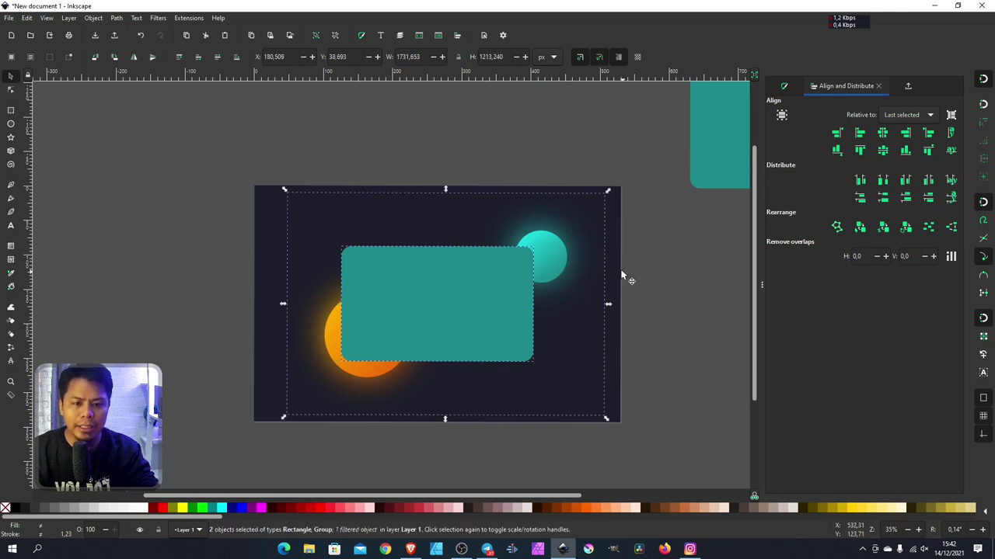
{"action": "right_click", "coordinate": [480, 303]}
{"action": "key", "text": "Escape"}
{"action": "left_click", "coordinate": [587, 184]}
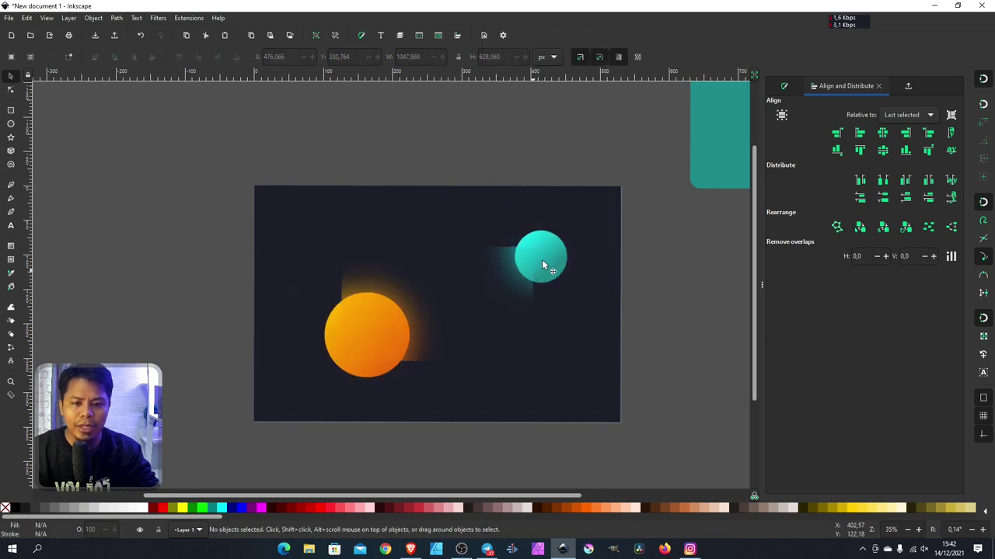
{"action": "left_click", "coordinate": [490, 313]}
{"action": "mouse_move", "coordinate": [488, 337]}
{"action": "left_mouse_down"}
{"action": "mouse_move", "coordinate": [464, 300]}
{"action": "mouse_move", "coordinate": [501, 332]}
{"action": "left_mouse_up"}
{"action": "key", "text": "Escape"}
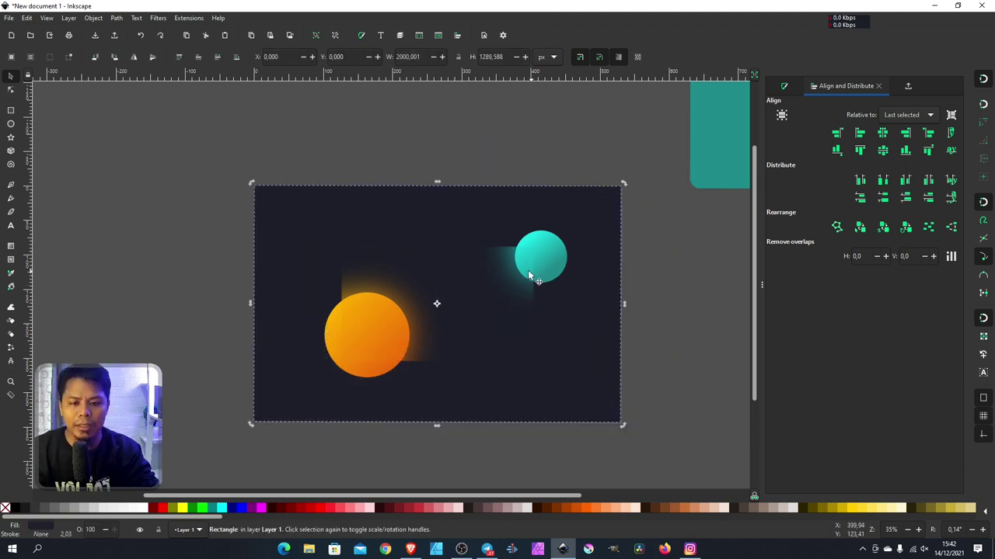
{"action": "left_click", "coordinate": [533, 278]}
{"action": "mouse_move", "coordinate": [529, 289]}
{"action": "left_mouse_down"}
{"action": "mouse_move", "coordinate": [520, 311]}
{"action": "mouse_move", "coordinate": [581, 265]}
{"action": "left_mouse_up"}
Bring the teal card back and centre it on the page at X 476.066, Y 330.764 px
{"action": "left_click", "coordinate": [712, 169]}
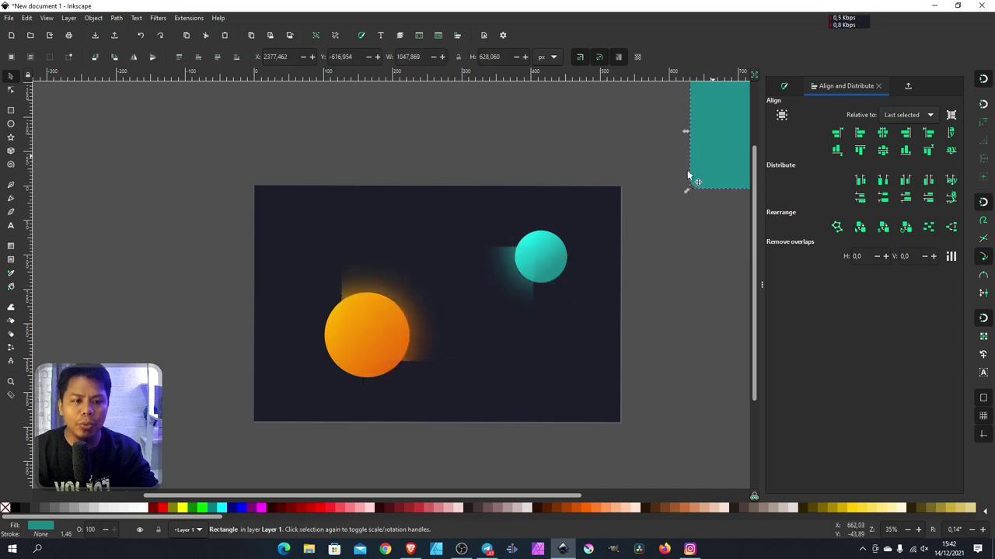
{"action": "mouse_move", "coordinate": [705, 161]}
{"action": "left_mouse_down"}
{"action": "mouse_move", "coordinate": [641, 240]}
{"action": "mouse_move", "coordinate": [433, 336]}
{"action": "mouse_move", "coordinate": [609, 239]}
{"action": "mouse_move", "coordinate": [667, 195]}
{"action": "mouse_move", "coordinate": [602, 242]}
{"action": "left_mouse_up"}
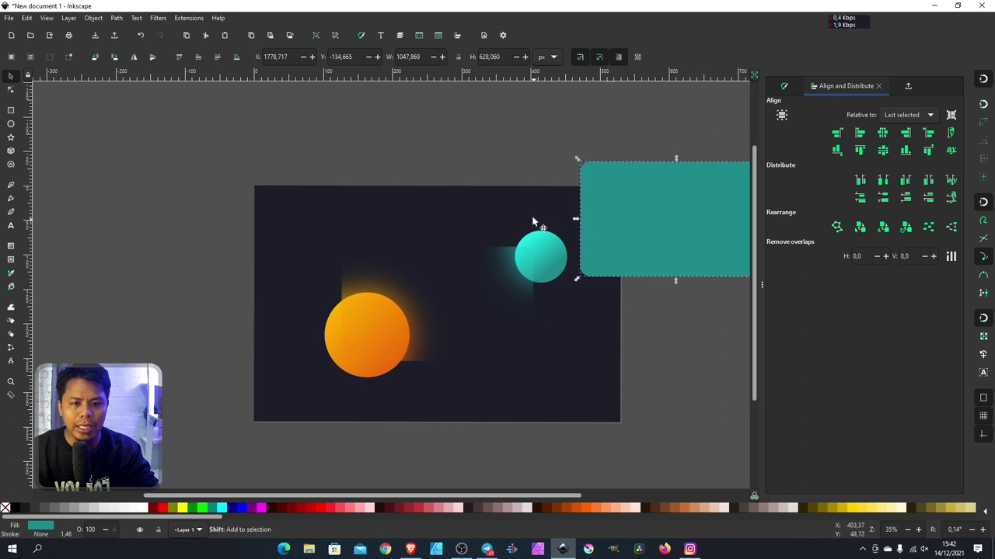
{"action": "left_click", "coordinate": [539, 226], "text": "shift"}
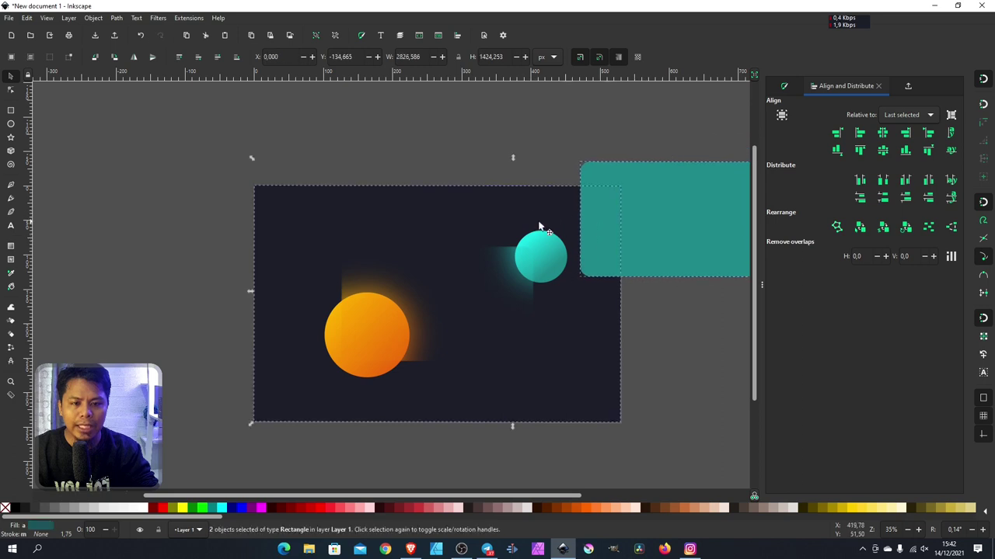
{"action": "left_click", "coordinate": [613, 135]}
{"action": "left_click", "coordinate": [605, 177]}
{"action": "left_click", "coordinate": [540, 205], "text": "shift"}
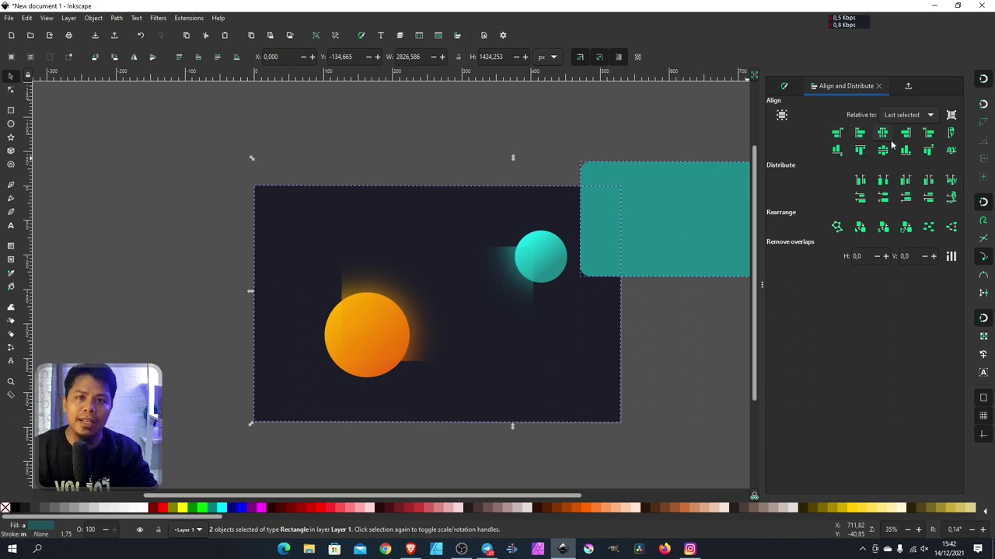
{"action": "left_click", "coordinate": [882, 133]}
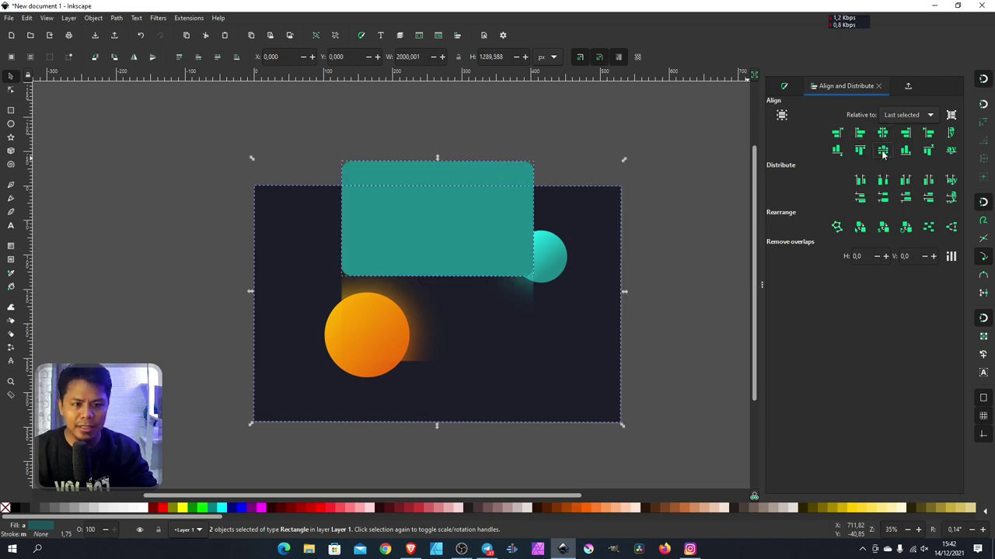
{"action": "left_click", "coordinate": [882, 150]}
{"action": "left_click", "coordinate": [709, 218]}
{"action": "left_click", "coordinate": [503, 298]}
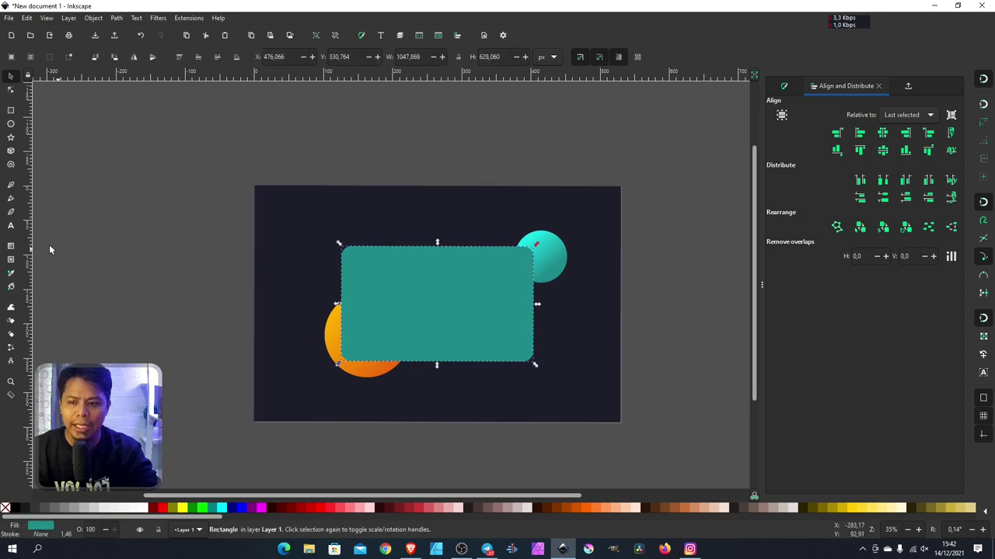
Add a diagonal linear gradient fill across the card
{"action": "left_click", "coordinate": [11, 246]}
{"action": "left_click_drag", "start_coordinate": [355, 257], "coordinate": [527, 357]}
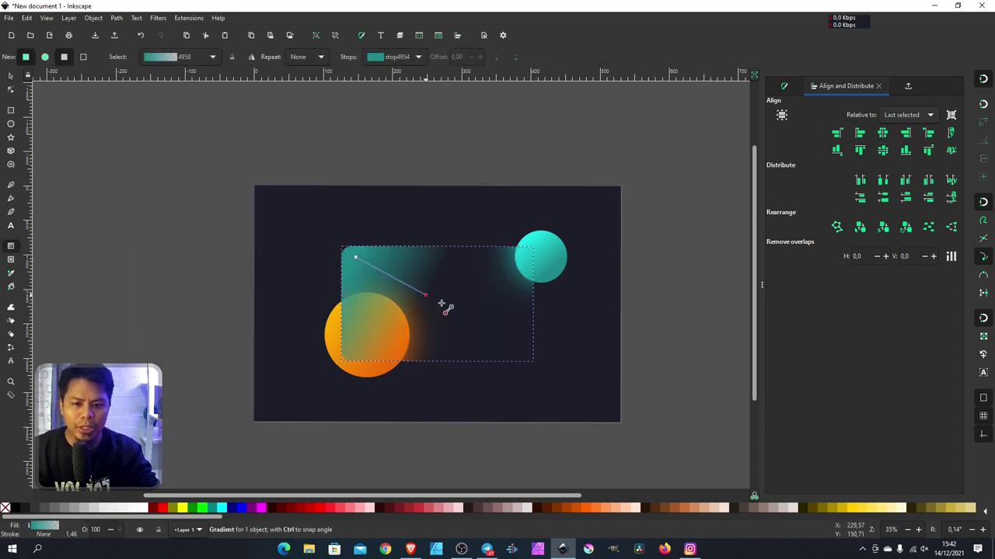
{"action": "left_click", "coordinate": [530, 360]}
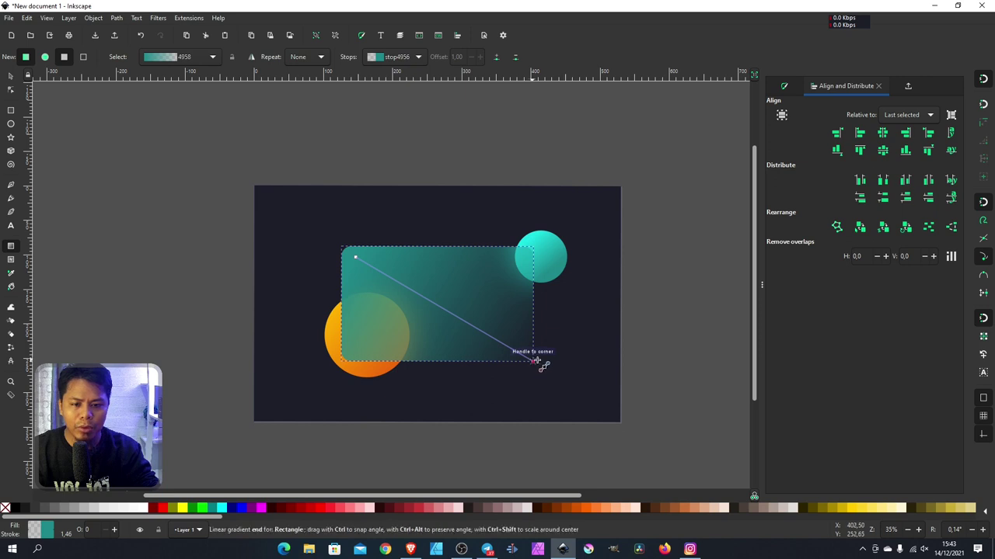
{"action": "left_click", "coordinate": [784, 86]}
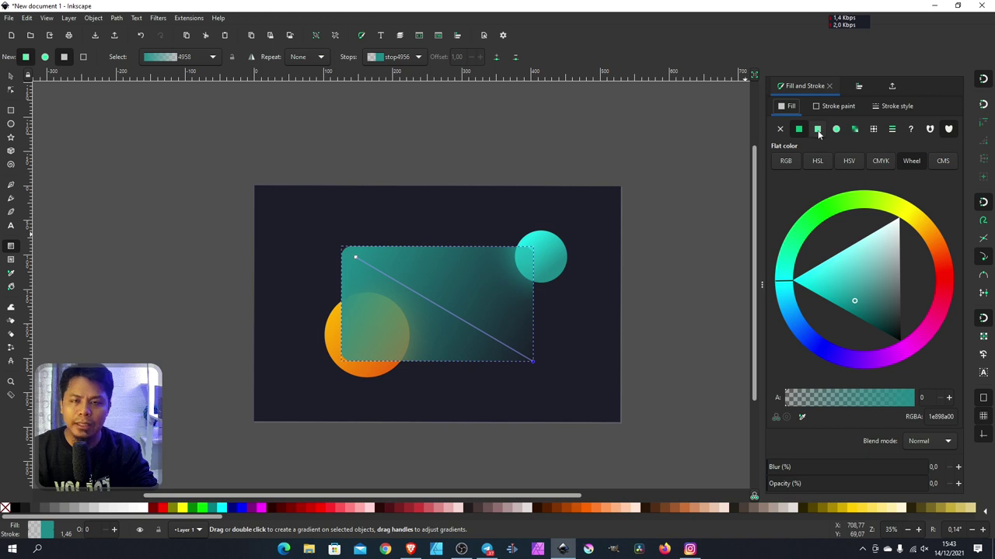
{"action": "left_click", "coordinate": [818, 130]}
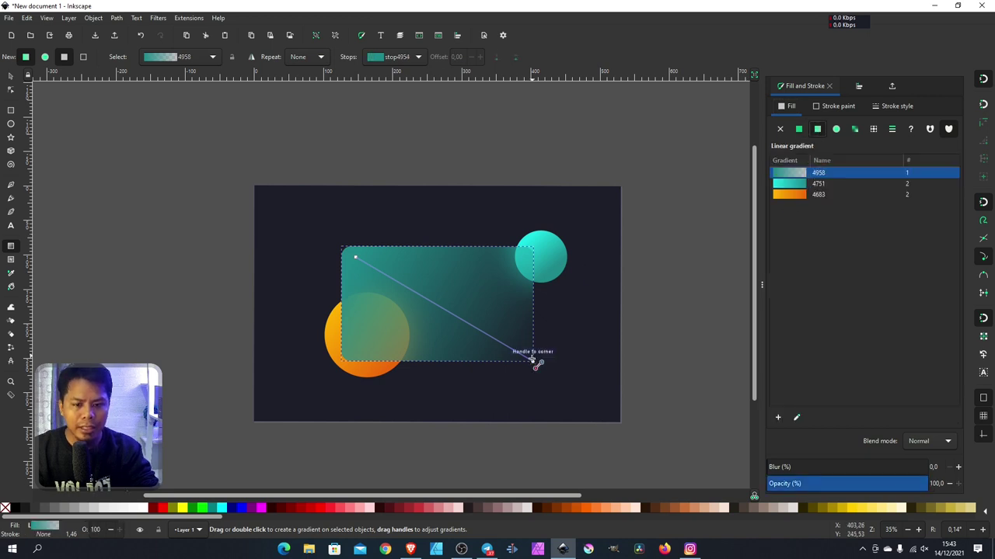
Make the gradient's end stop white at alpha 10
{"action": "left_click", "coordinate": [532, 361]}
{"action": "left_click_drag", "start_coordinate": [901, 264], "coordinate": [914, 196]}
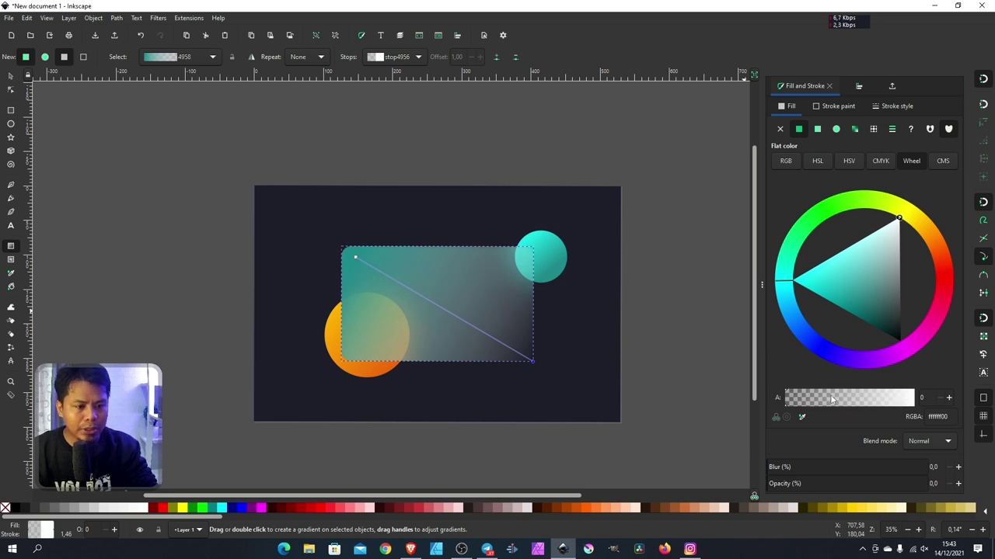
{"action": "left_click_drag", "start_coordinate": [832, 399], "coordinate": [850, 398]}
{"action": "type", "text": "10"}
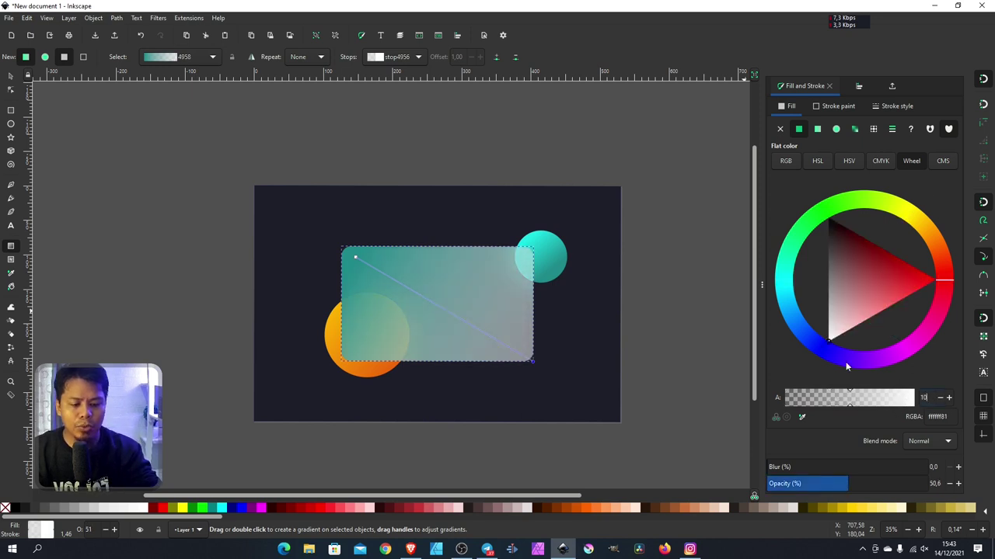
{"action": "key", "text": "Return"}
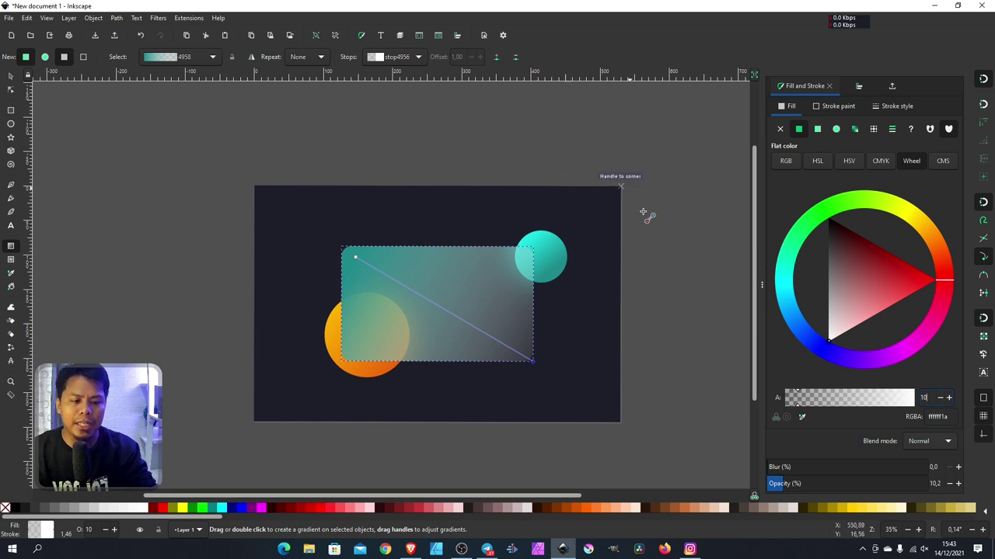
Make the start stop black at low alpha and set the card fill to about 20% opacity
{"action": "left_click", "coordinate": [355, 258]}
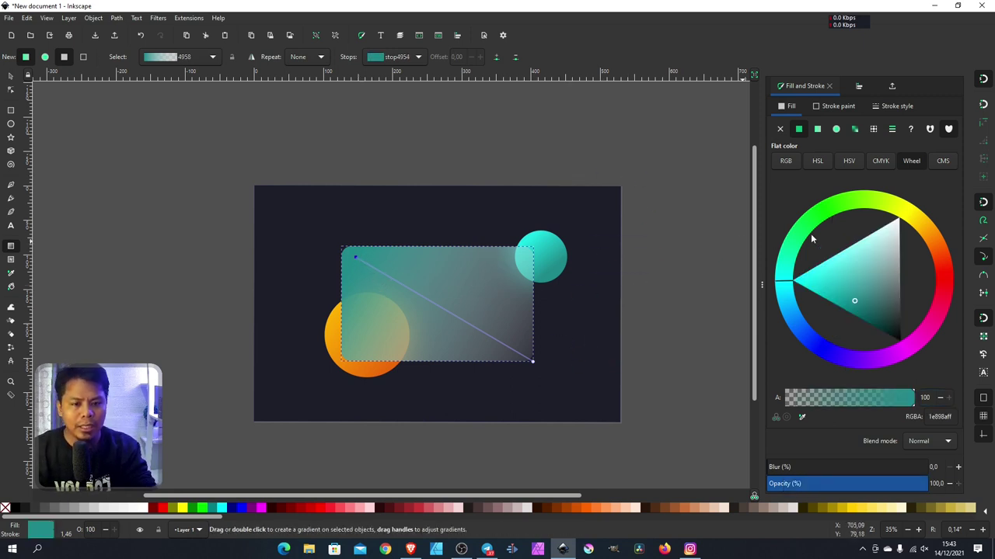
{"action": "left_click_drag", "start_coordinate": [871, 310], "coordinate": [876, 391]}
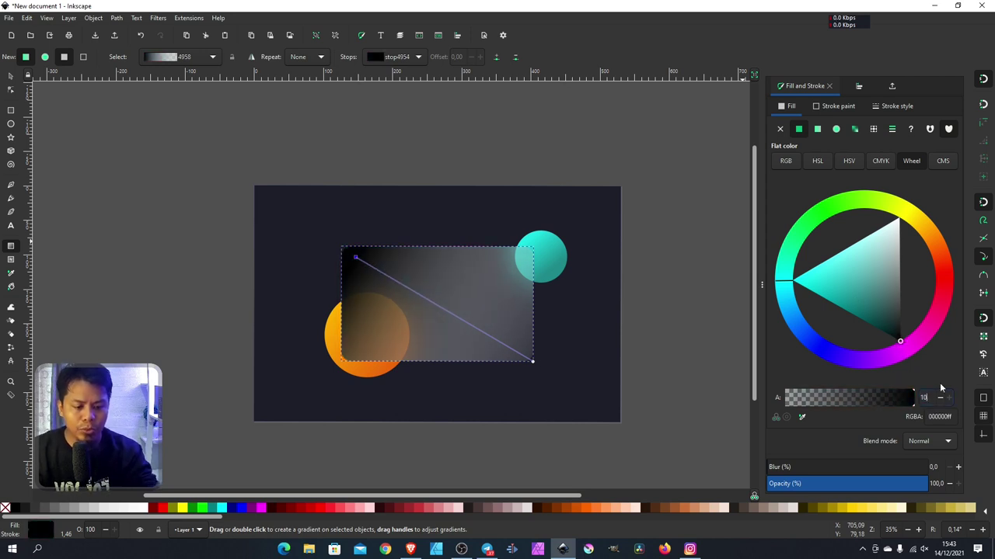
{"action": "key", "text": "Return"}
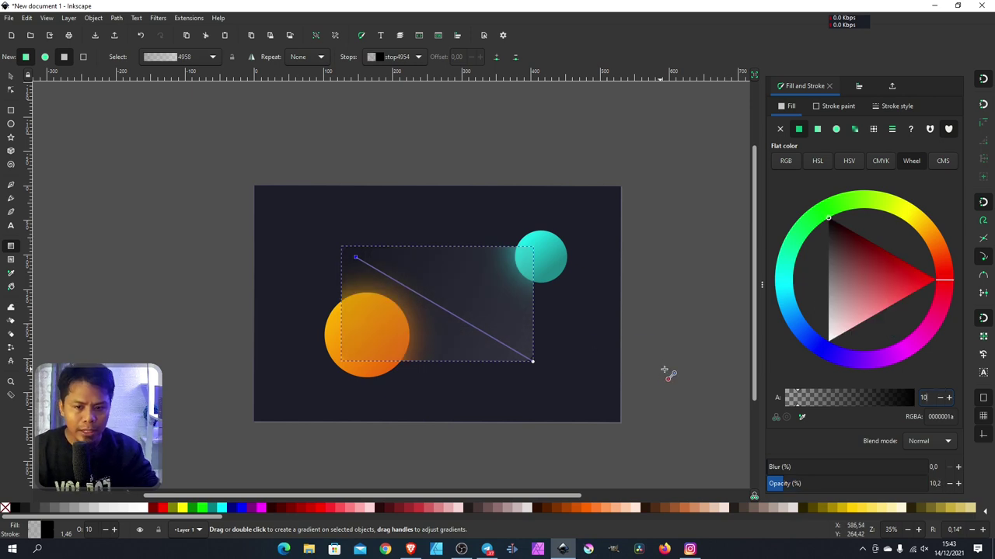
{"action": "left_click_drag", "start_coordinate": [784, 488], "coordinate": [814, 487]}
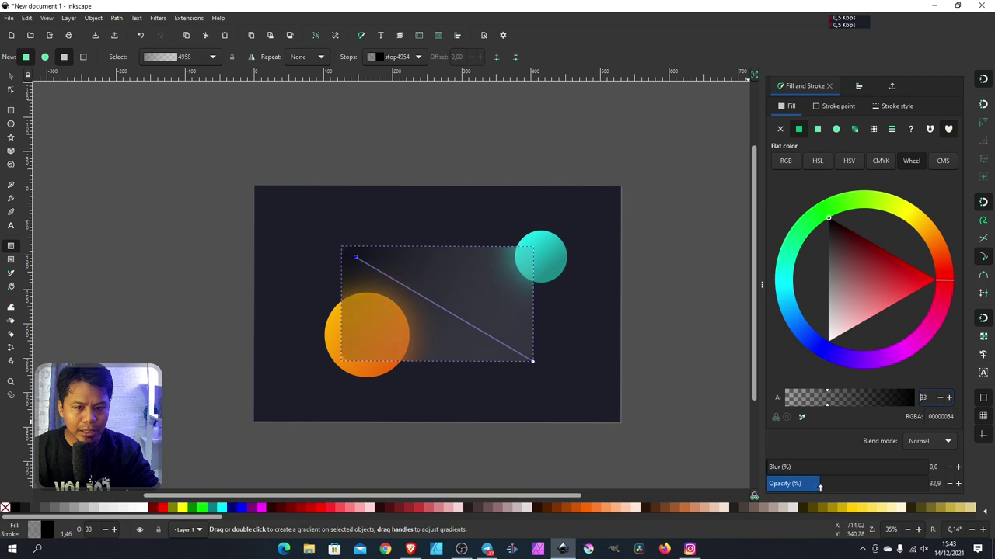
{"action": "left_click_drag", "start_coordinate": [814, 488], "coordinate": [801, 488]}
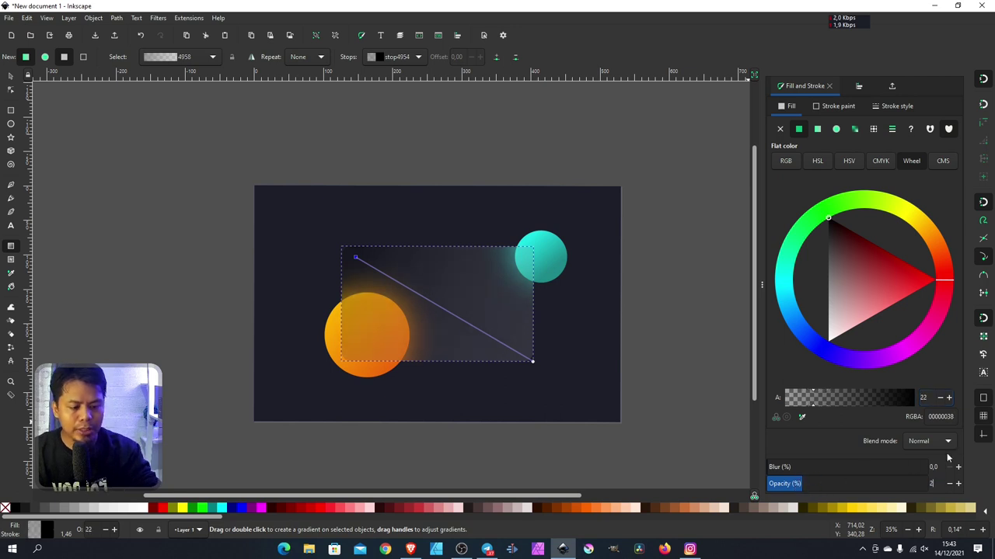
{"action": "left_click", "coordinate": [11, 75]}
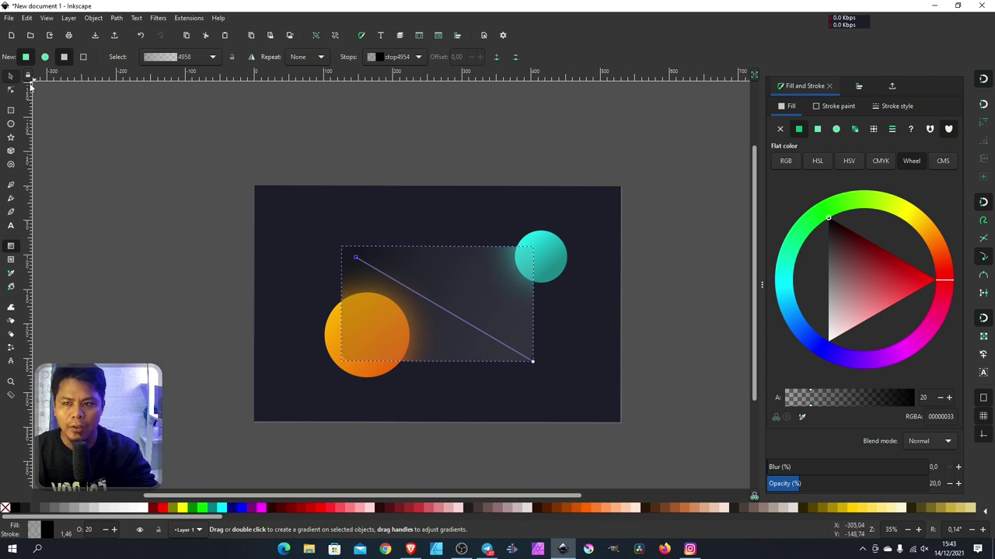
{"action": "left_click", "coordinate": [499, 365]}
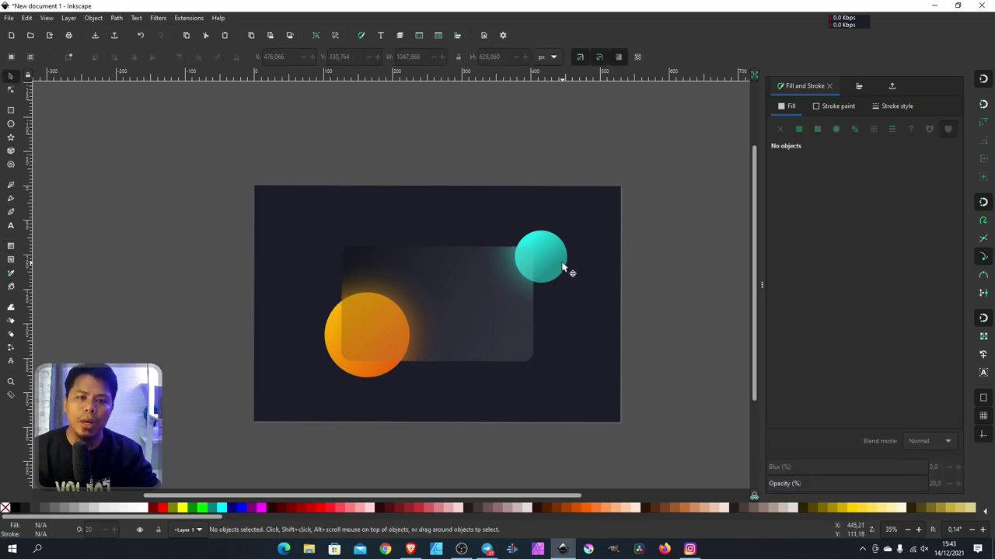
Duplicate the glass card with no fill and a flat white outline
{"action": "left_click", "coordinate": [491, 342]}
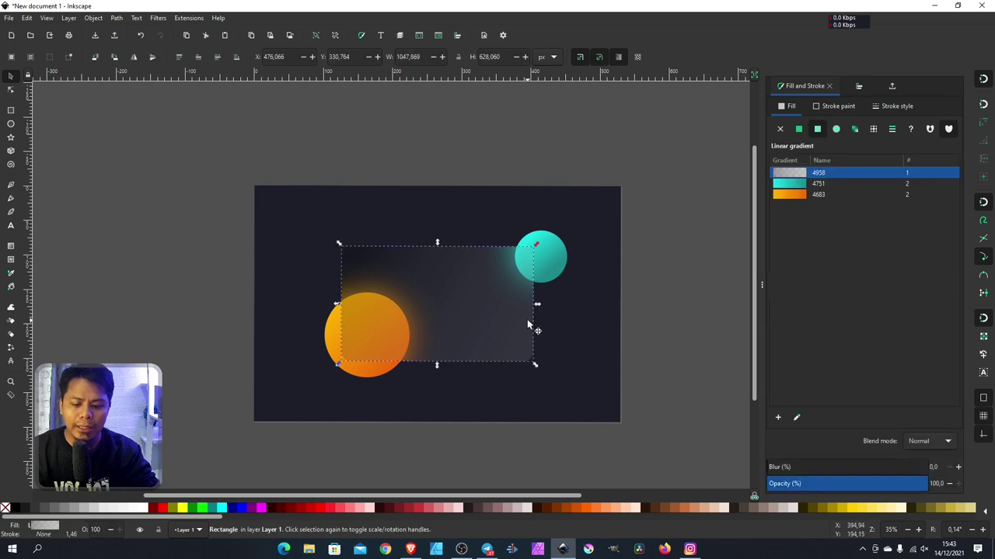
{"action": "key", "text": "ctrl+d"}
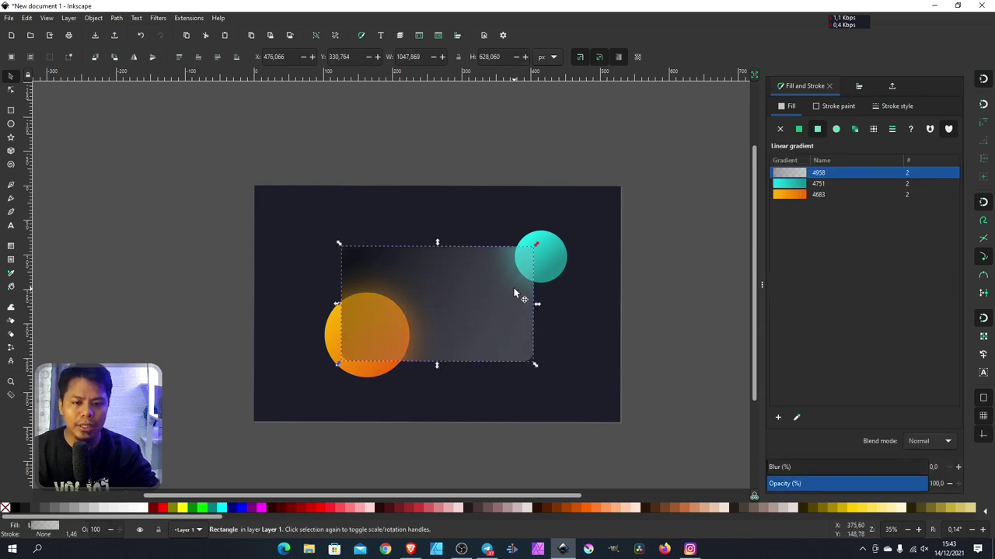
{"action": "left_click", "coordinate": [781, 130]}
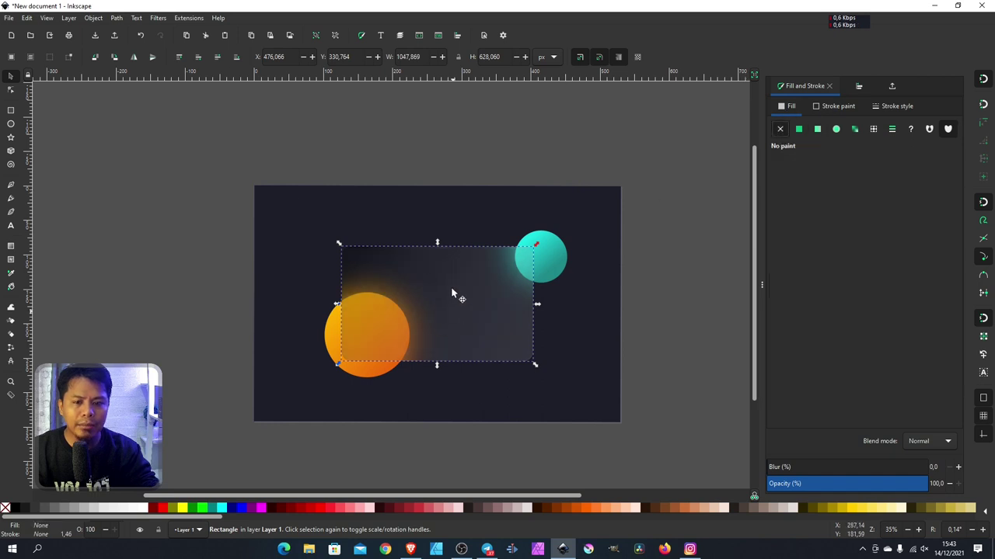
{"action": "left_click", "coordinate": [829, 108]}
{"action": "left_click", "coordinate": [798, 129]}
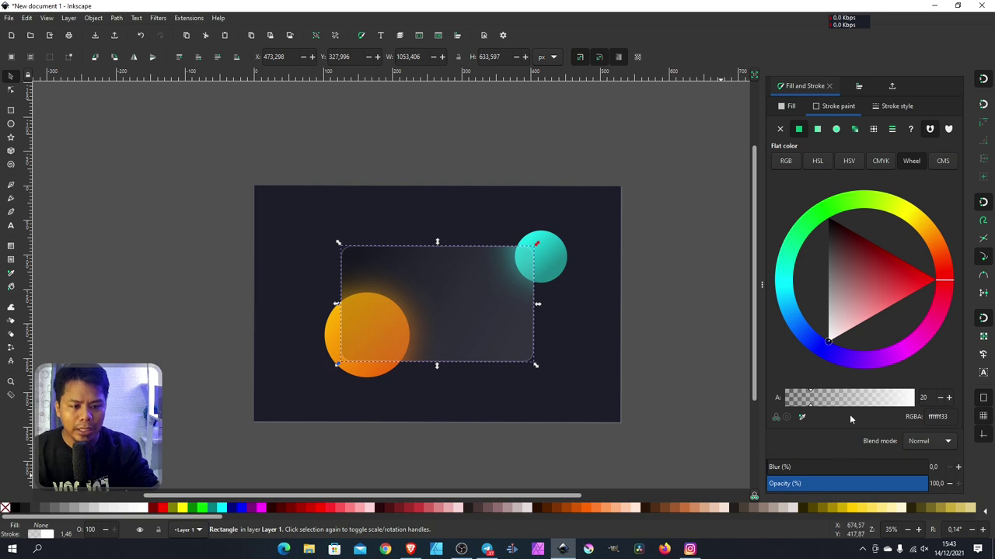
{"action": "left_click_drag", "start_coordinate": [828, 399], "coordinate": [966, 382]}
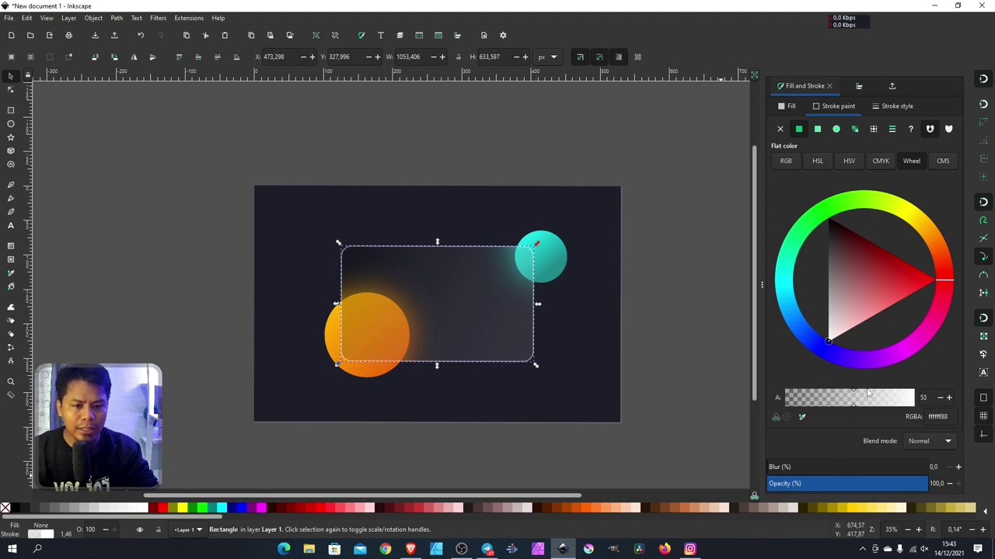
{"action": "left_click", "coordinate": [708, 359]}
Lower the duplicate's white outline to alpha 10 (ffffff1a)
{"action": "scroll", "coordinate": [533, 289], "scroll_direction": "up", "scroll_amount": 1, "text": "ctrl"}
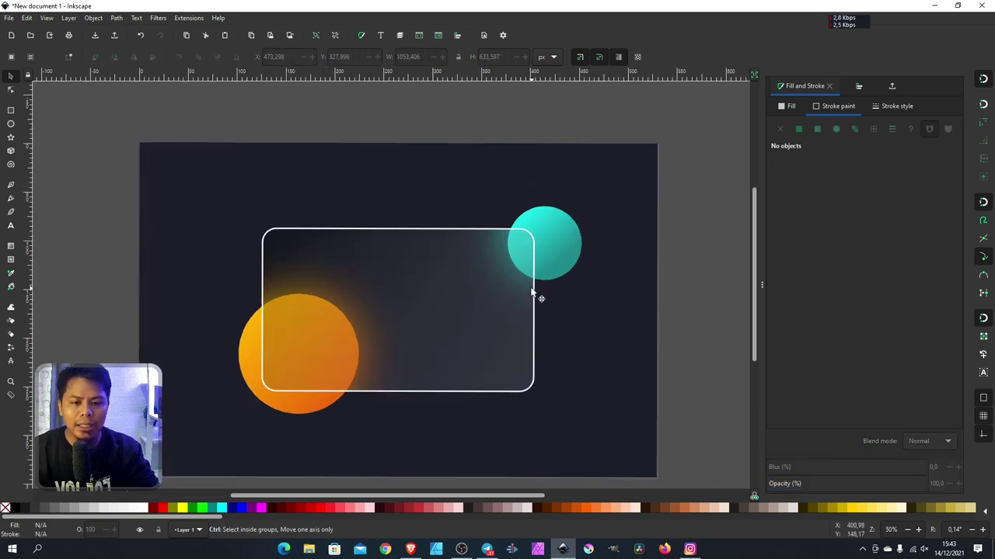
{"action": "scroll", "coordinate": [533, 294], "scroll_direction": "up", "scroll_amount": 1, "text": "ctrl"}
{"action": "left_click", "coordinate": [534, 311]}
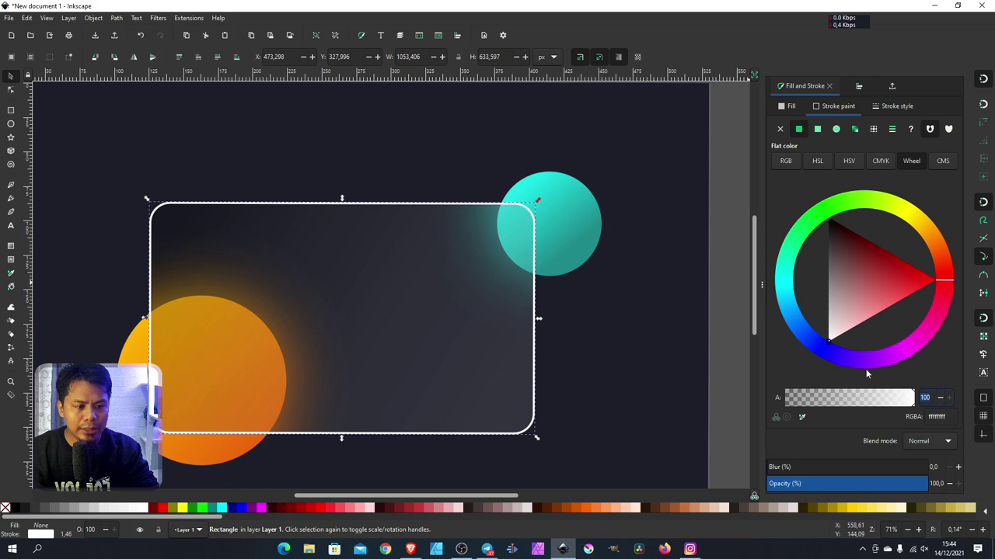
{"action": "type", "text": "10"}
{"action": "key", "text": "Return"}
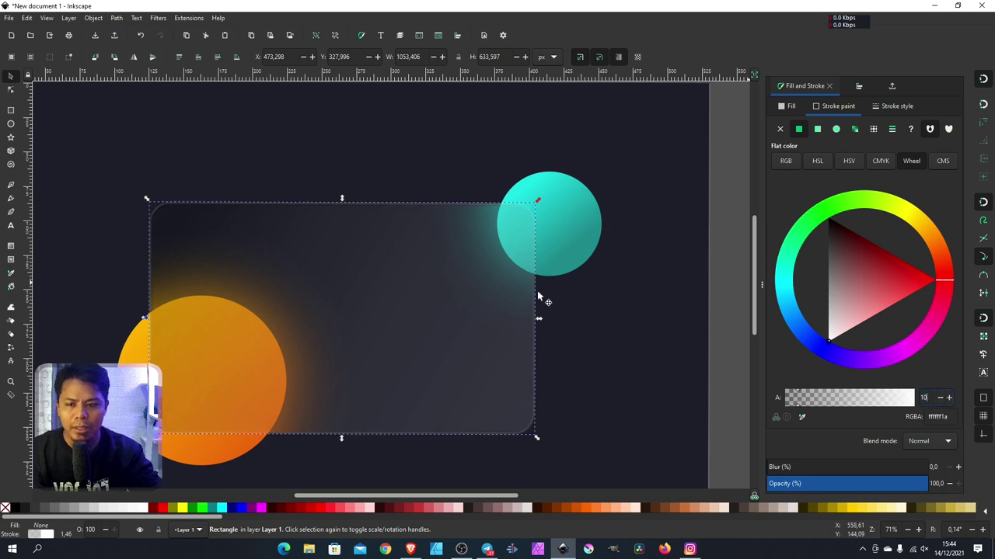
{"action": "left_click", "coordinate": [542, 346]}
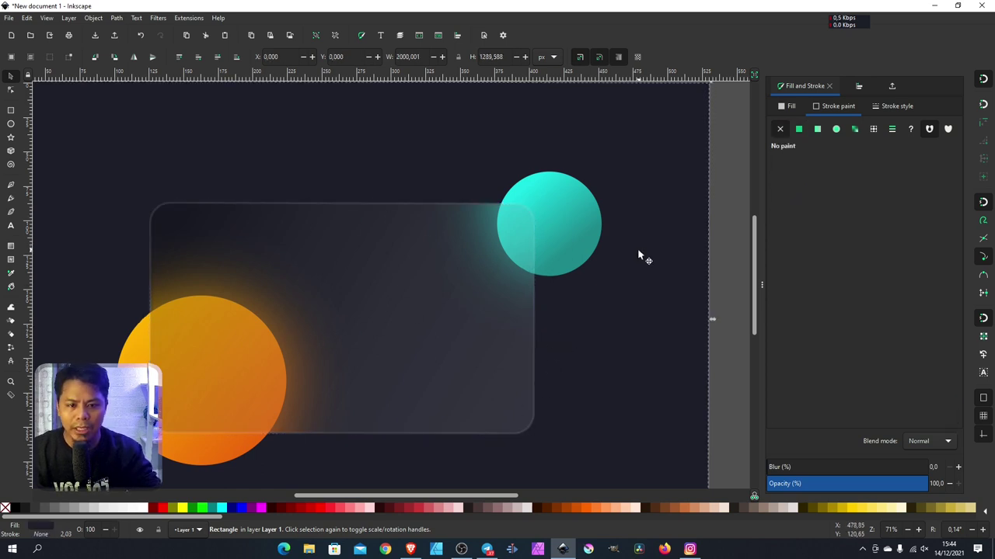
{"action": "left_click", "coordinate": [723, 257]}
Draw a small sharp-cornered rectangle at the card's upper left
{"action": "mouse_move", "coordinate": [259, 282]}
{"action": "left_mouse_down"}
{"action": "mouse_move", "coordinate": [341, 261]}
{"action": "mouse_move", "coordinate": [359, 269]}
{"action": "left_mouse_up"}
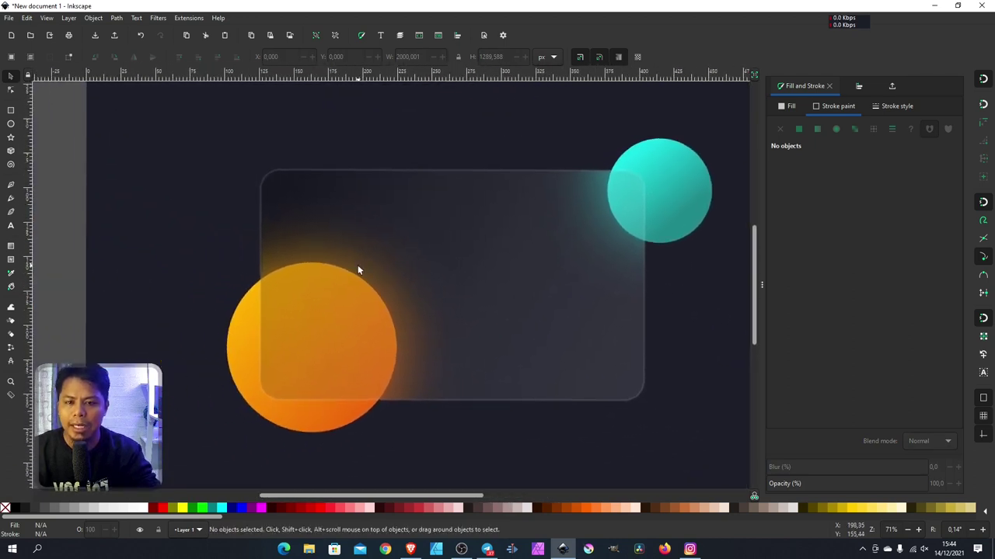
{"action": "left_click", "coordinate": [10, 111]}
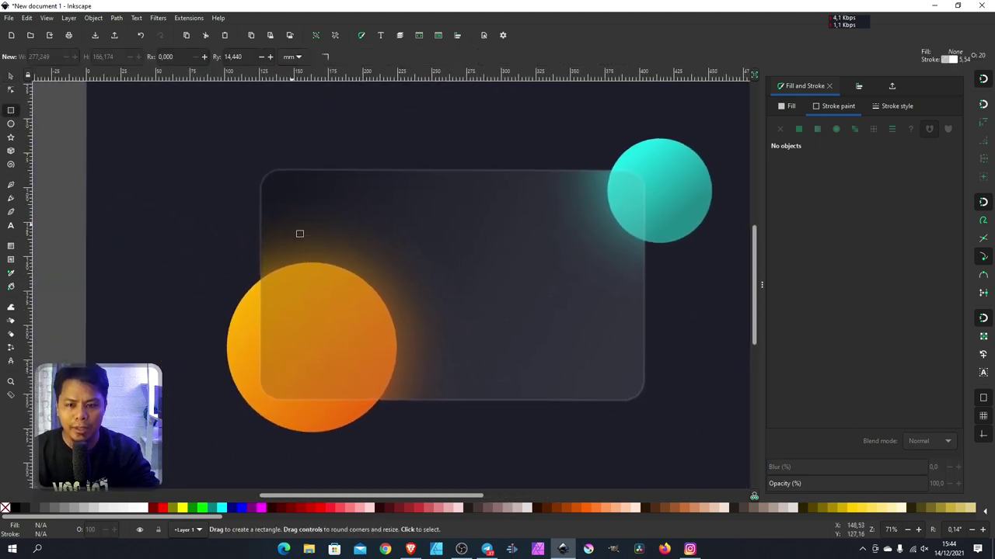
{"action": "mouse_move", "coordinate": [289, 227]}
{"action": "left_mouse_down"}
{"action": "mouse_move", "coordinate": [333, 267]}
{"action": "mouse_move", "coordinate": [388, 278]}
{"action": "left_mouse_up"}
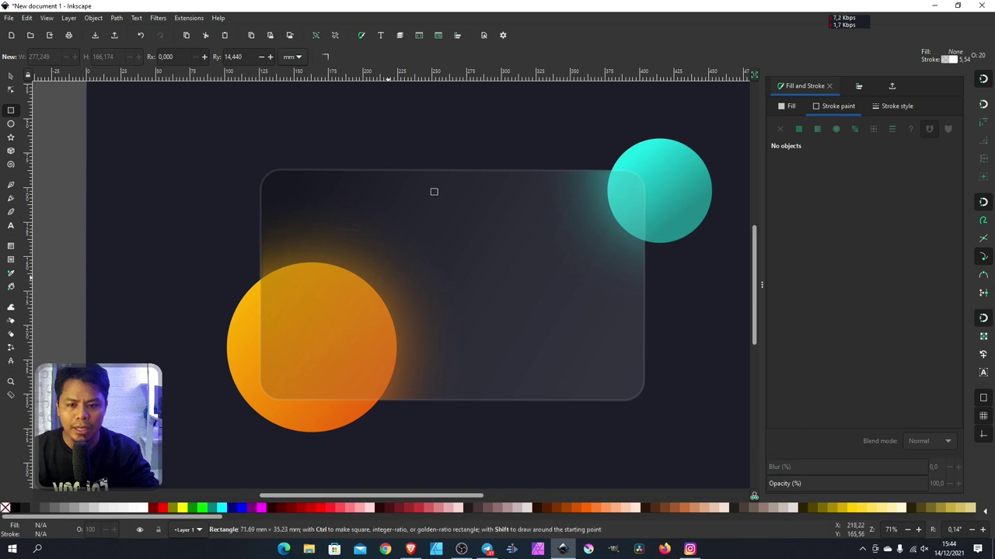
{"action": "left_click", "coordinate": [332, 58]}
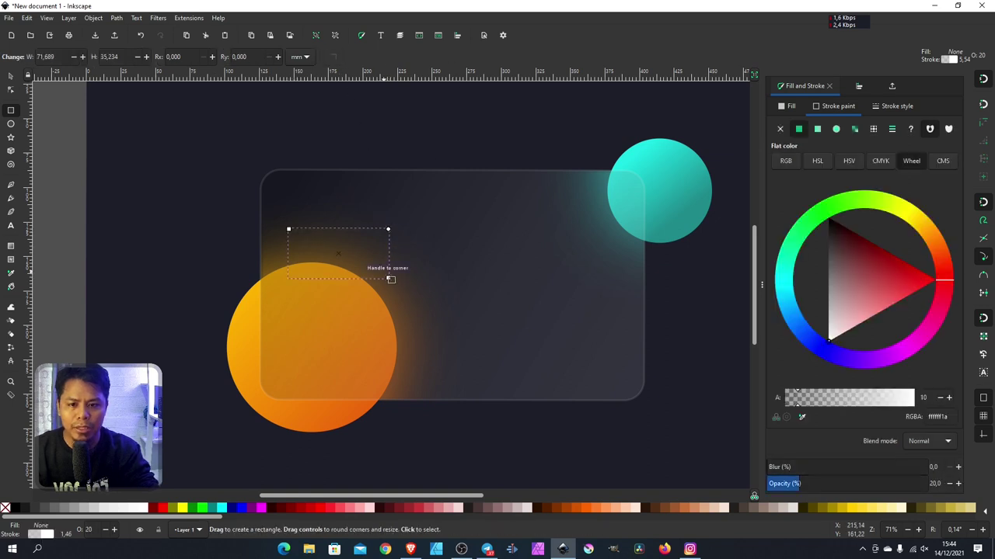
Remove the small rectangle's outline and fill it flat light grey c4c4c4ff
{"action": "left_click", "coordinate": [929, 233]}
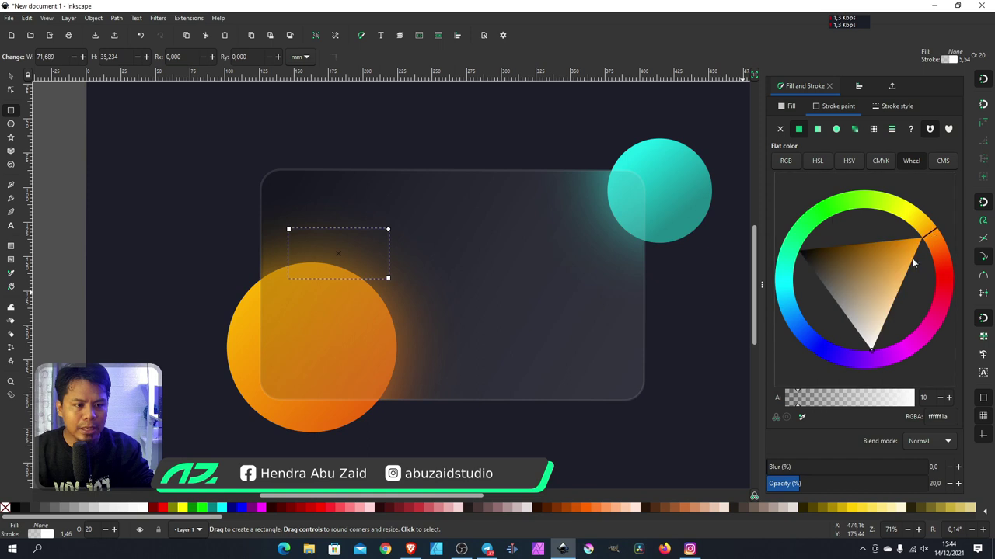
{"action": "left_click_drag", "start_coordinate": [826, 401], "coordinate": [916, 401]}
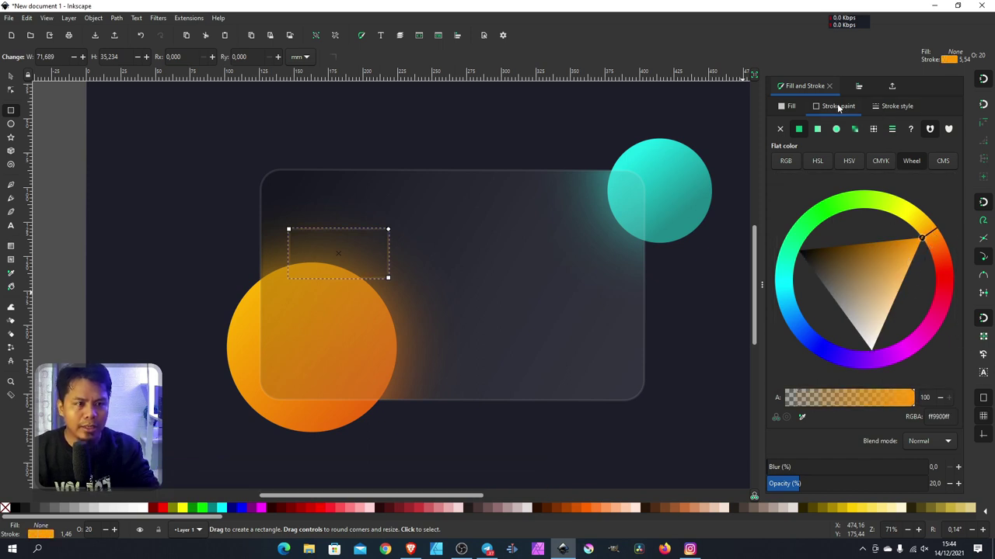
{"action": "left_click", "coordinate": [780, 129]}
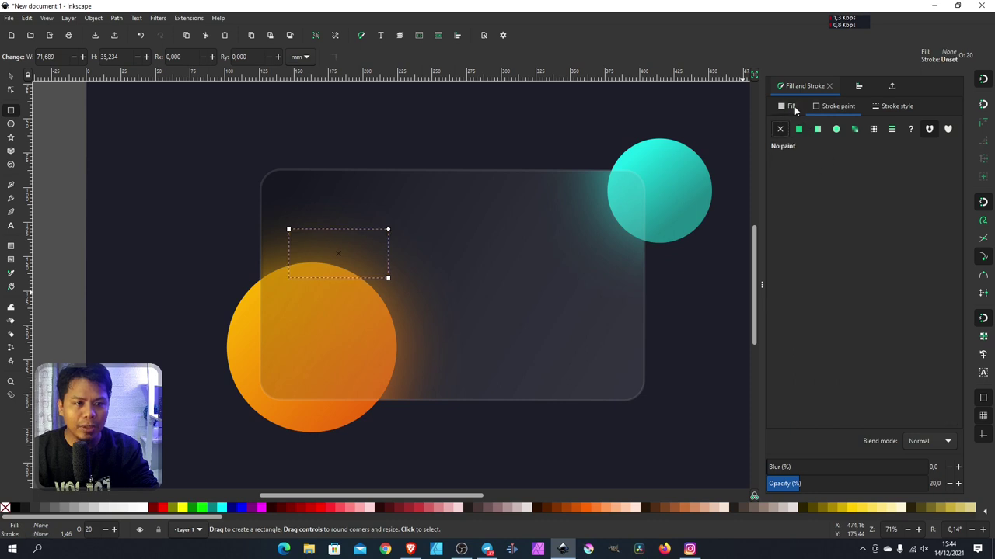
{"action": "left_click", "coordinate": [792, 107]}
{"action": "left_click", "coordinate": [798, 130]}
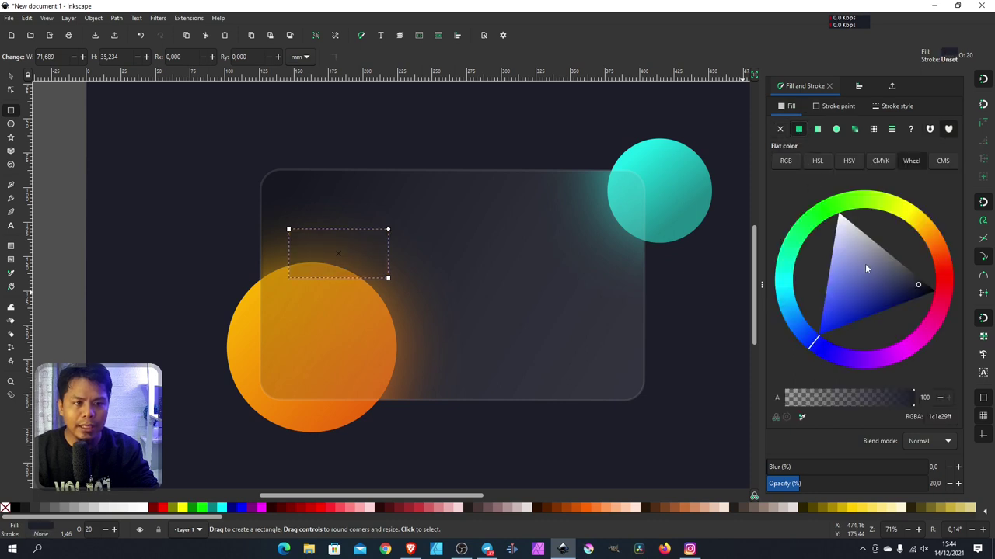
{"action": "left_click_drag", "start_coordinate": [895, 277], "coordinate": [858, 233]}
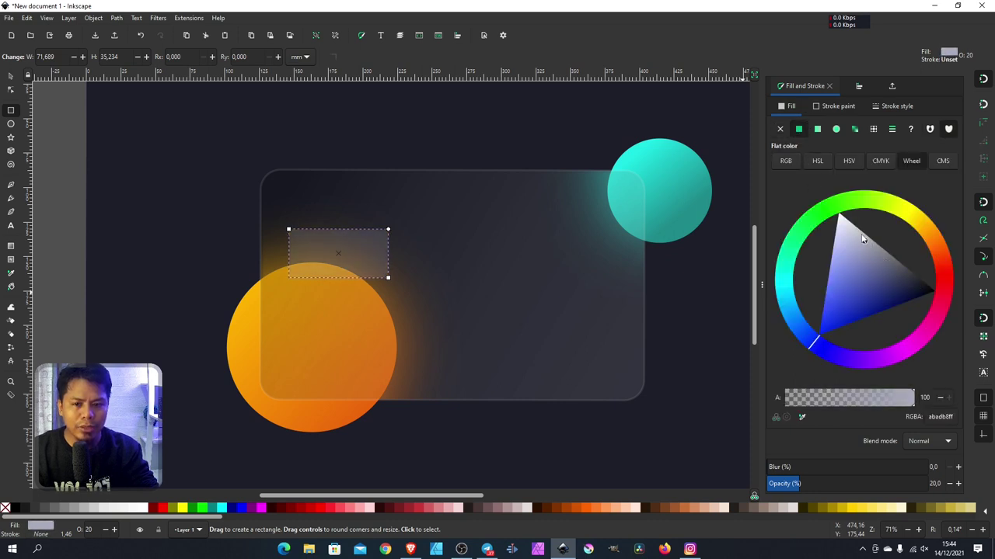
Fill the chip rectangle with a fully opaque light orange
{"action": "left_click", "coordinate": [930, 231]}
{"action": "left_click", "coordinate": [902, 279]}
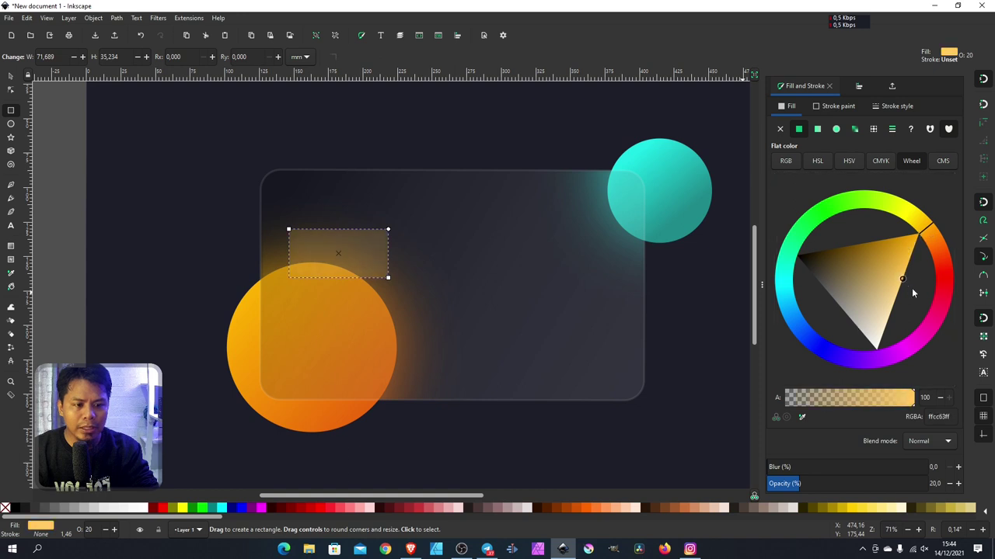
{"action": "left_click_drag", "start_coordinate": [799, 483], "coordinate": [927, 483]}
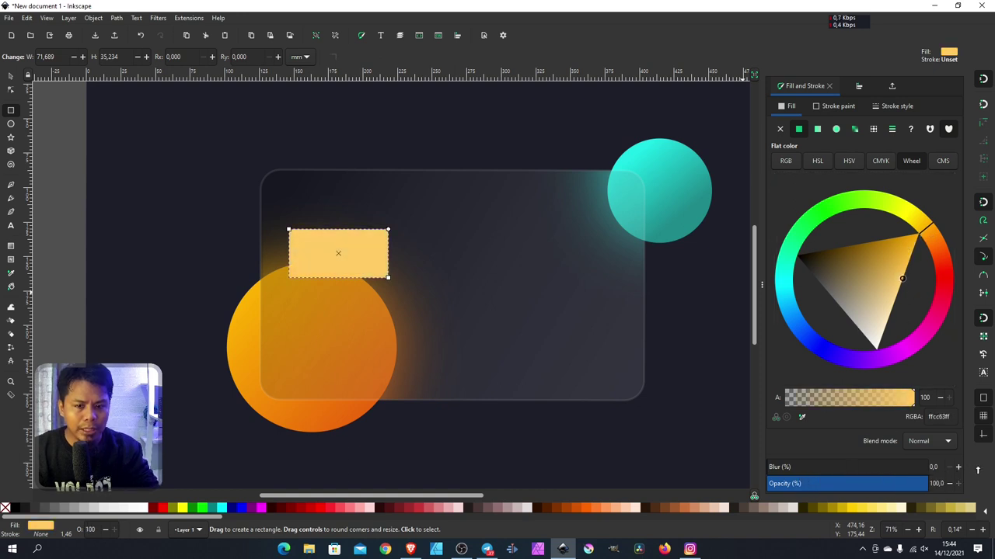
Lay a diagonal linear gradient across the chip with a saturated, opaque orange start stop
{"action": "left_click", "coordinate": [11, 246]}
{"action": "left_click_drag", "start_coordinate": [277, 223], "coordinate": [386, 275]}
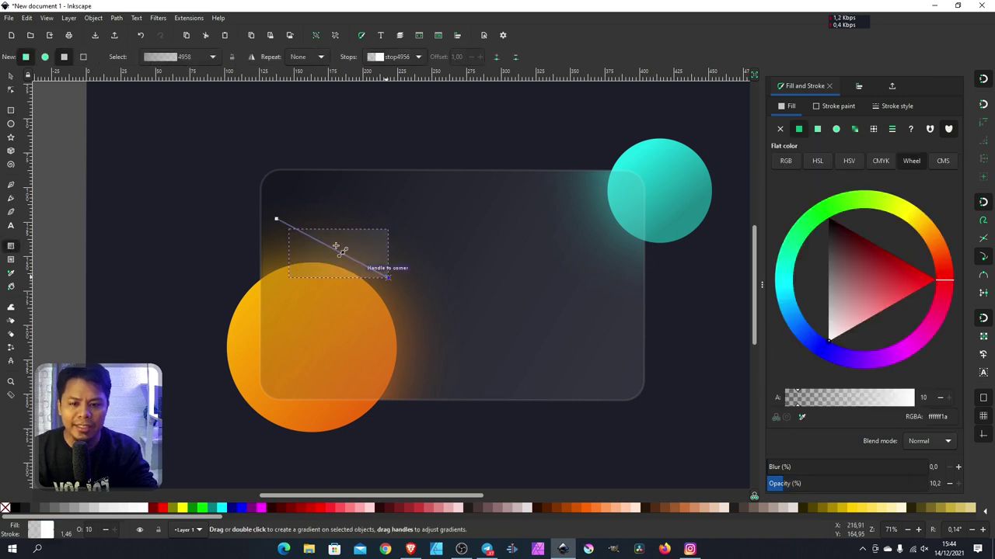
{"action": "left_click", "coordinate": [277, 222]}
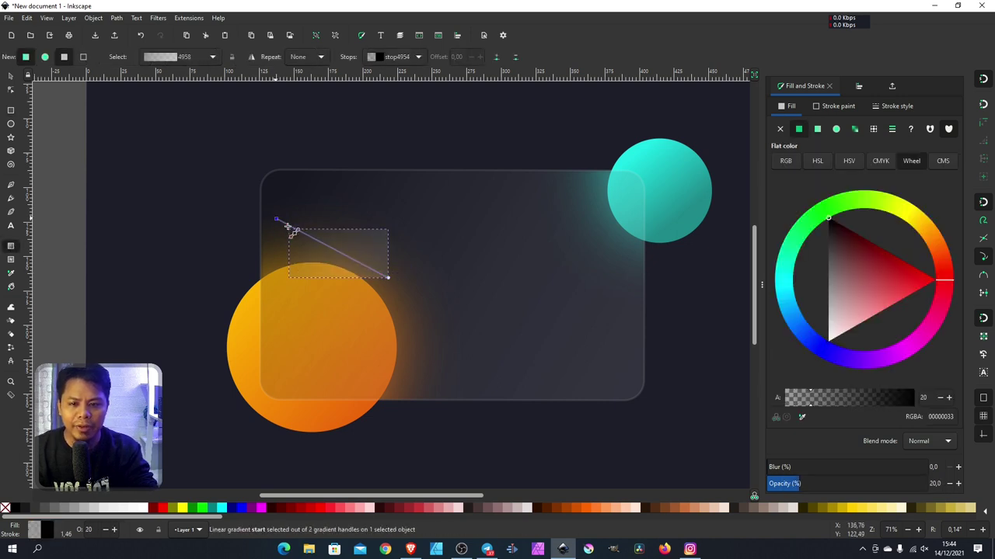
{"action": "left_click", "coordinate": [932, 243]}
{"action": "left_click", "coordinate": [909, 251]}
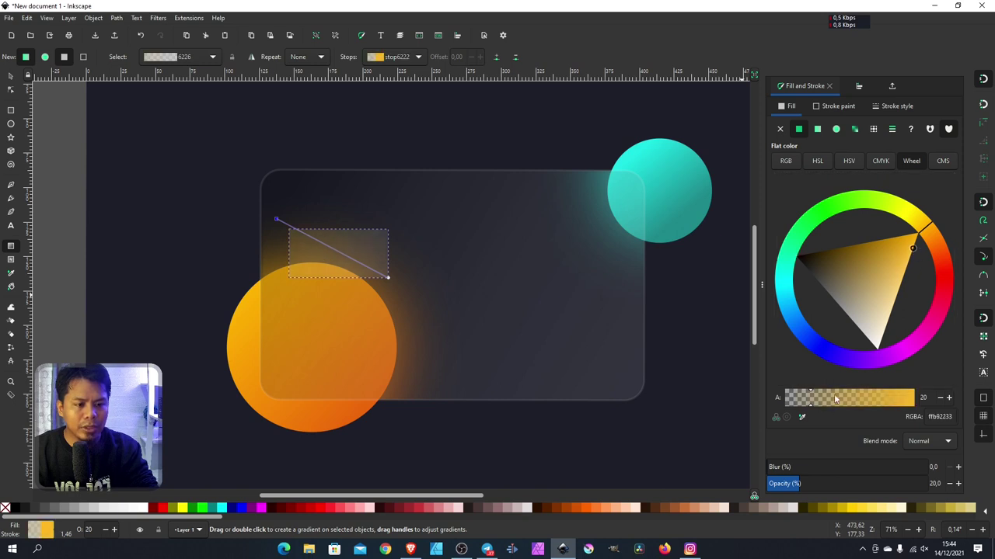
{"action": "left_click_drag", "start_coordinate": [835, 399], "coordinate": [917, 398]}
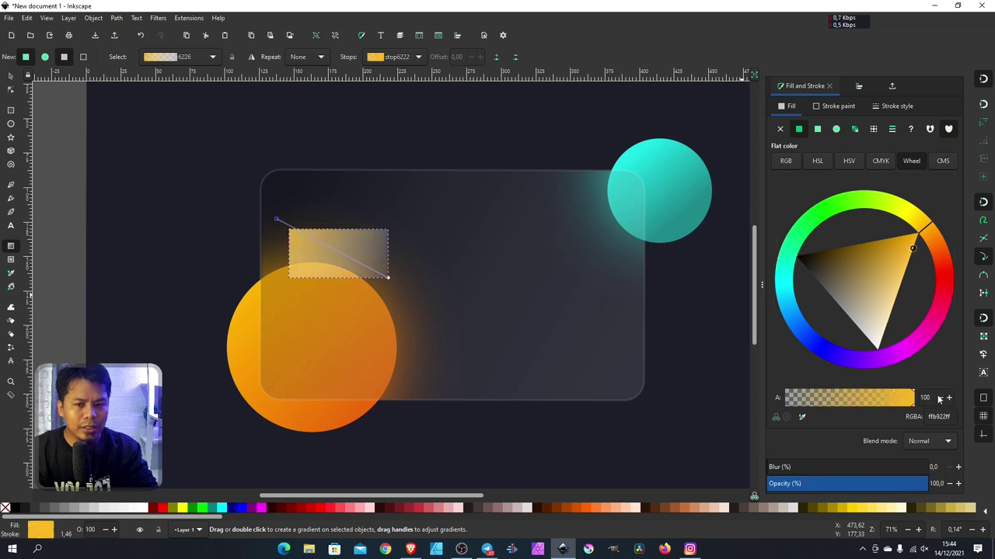
Add a pale opaque middle stop and make the end stop fully opaque orange
{"action": "double_click", "coordinate": [334, 250]}
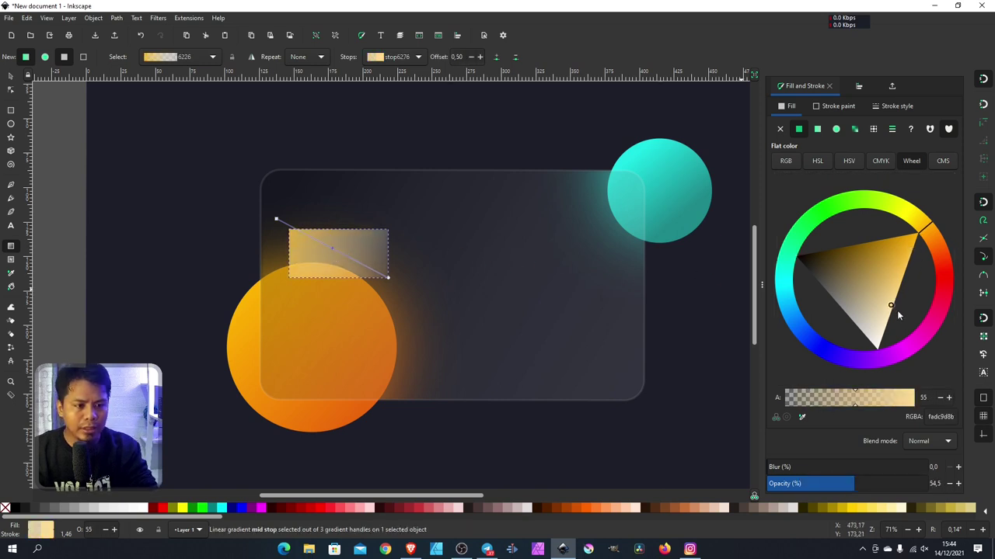
{"action": "left_click", "coordinate": [894, 307]}
{"action": "left_click_drag", "start_coordinate": [866, 398], "coordinate": [917, 398]}
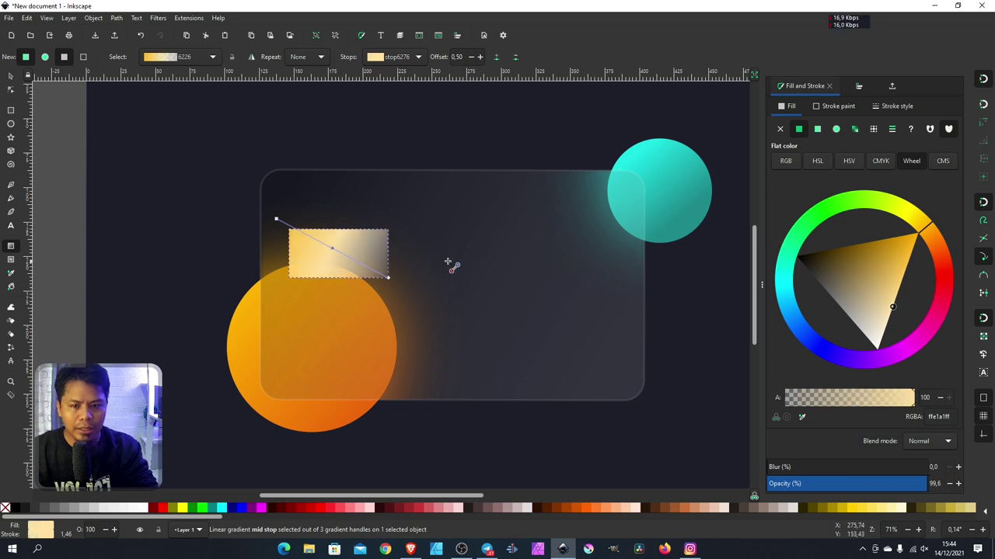
{"action": "left_click", "coordinate": [388, 277]}
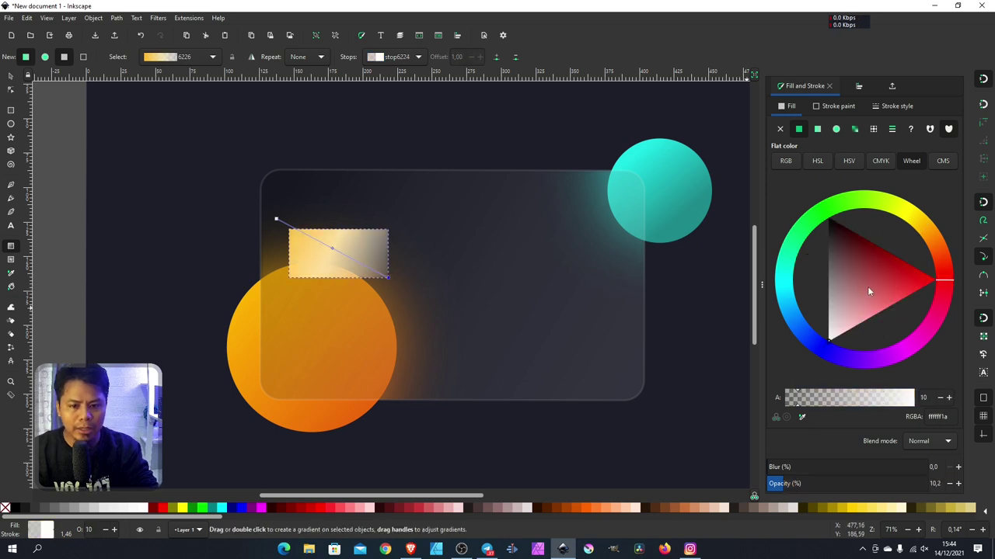
{"action": "left_click", "coordinate": [925, 247]}
{"action": "left_click", "coordinate": [907, 278]}
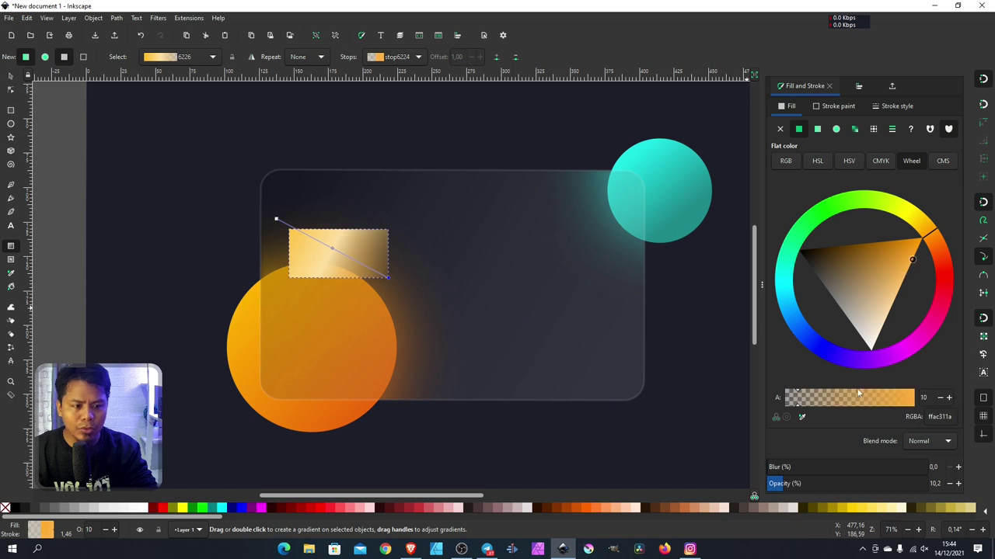
{"action": "left_click_drag", "start_coordinate": [839, 397], "coordinate": [911, 397]}
{"action": "left_click", "coordinate": [948, 398]}
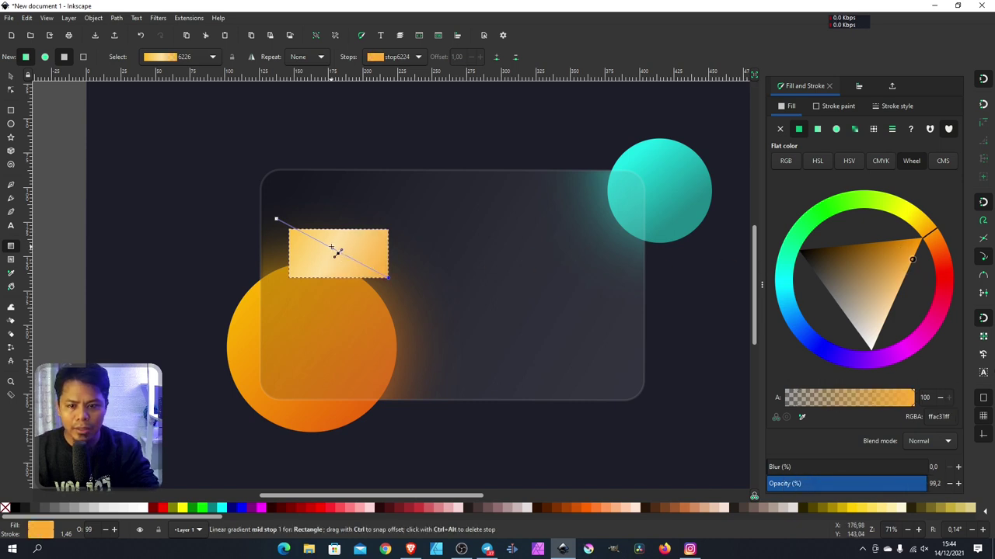
Add a deeper orange fourth stop, lighten the end stop, and move the gradient start up-left
{"action": "double_click", "coordinate": [355, 261]}
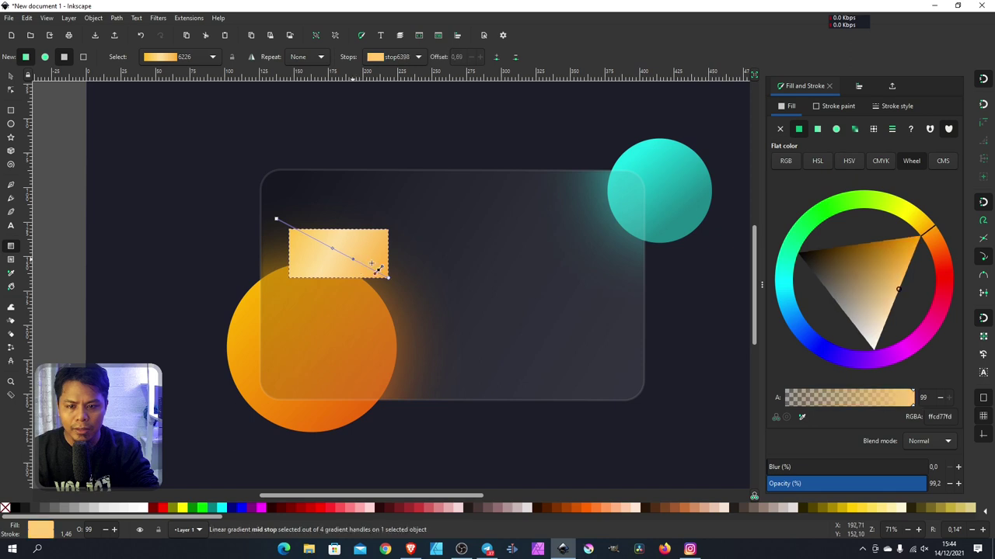
{"action": "left_click_drag", "start_coordinate": [905, 264], "coordinate": [918, 257]}
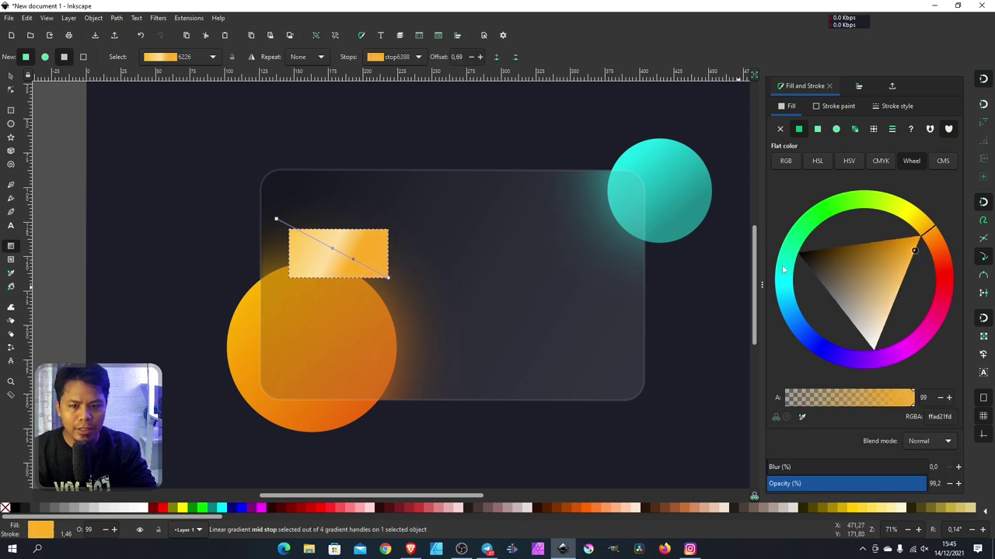
{"action": "left_click", "coordinate": [388, 278]}
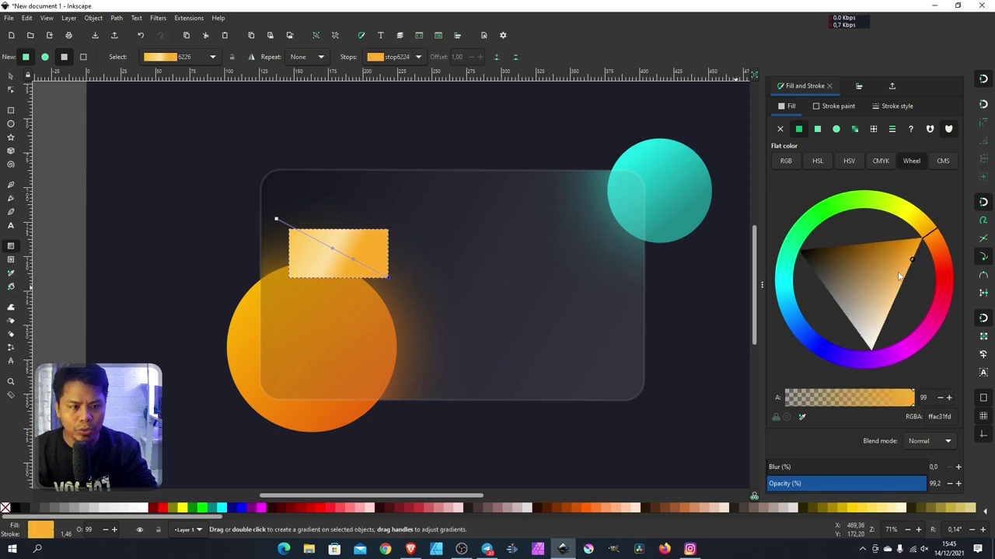
{"action": "left_click_drag", "start_coordinate": [905, 275], "coordinate": [910, 329]}
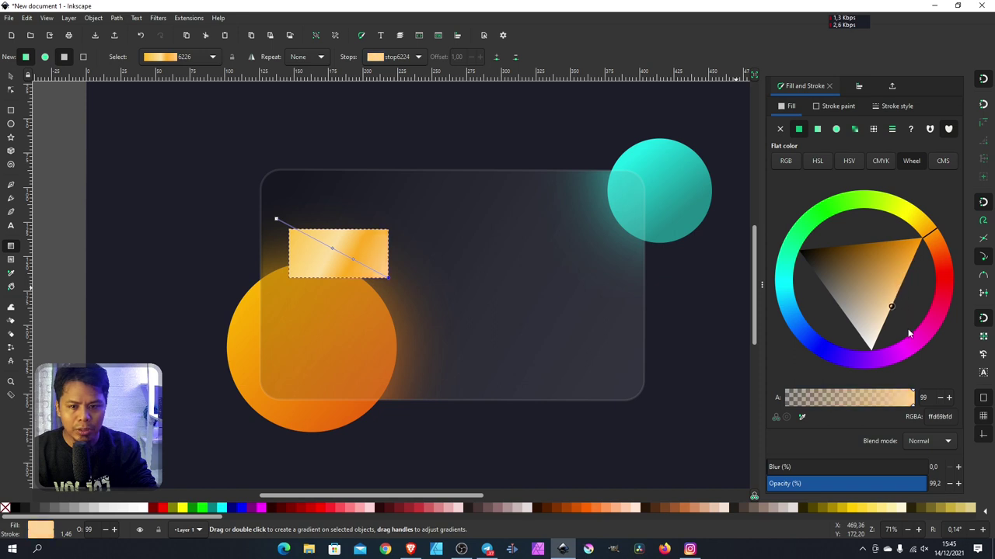
{"action": "left_click_drag", "start_coordinate": [282, 224], "coordinate": [271, 197]}
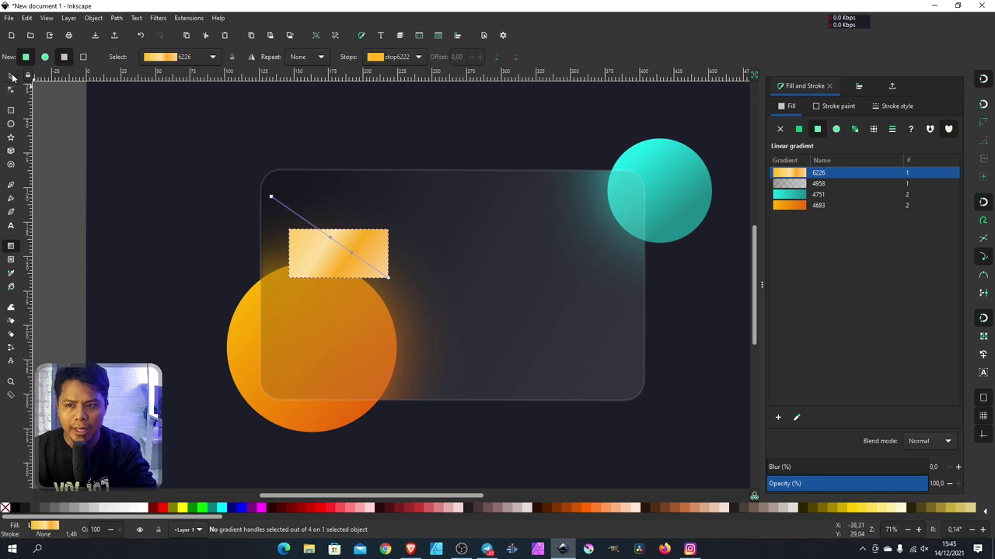
{"action": "left_click", "coordinate": [11, 76]}
Zoom in and round the chip's corners slightly (Ry 2.281 mm)
{"action": "left_click", "coordinate": [11, 111]}
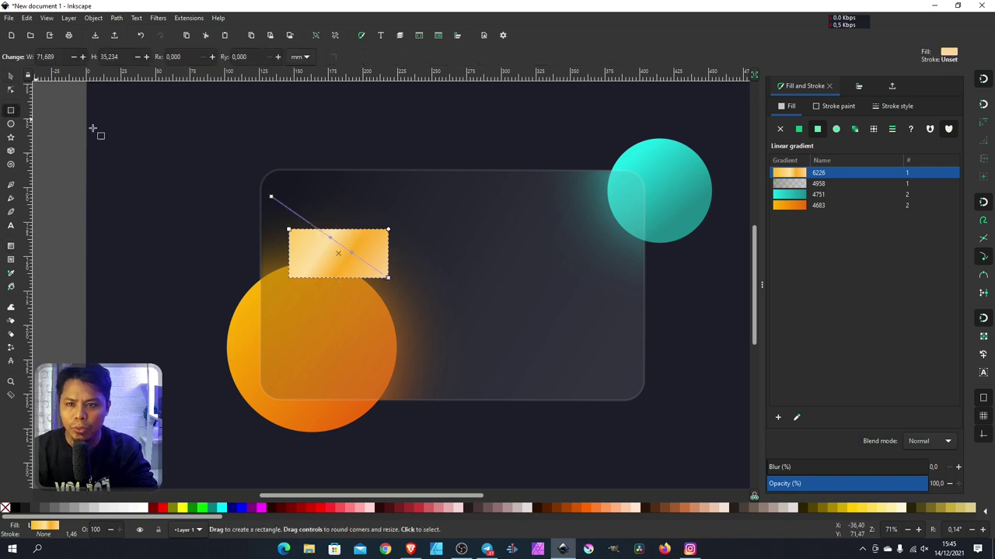
{"action": "scroll", "coordinate": [395, 251], "scroll_direction": "up", "scroll_amount": 1}
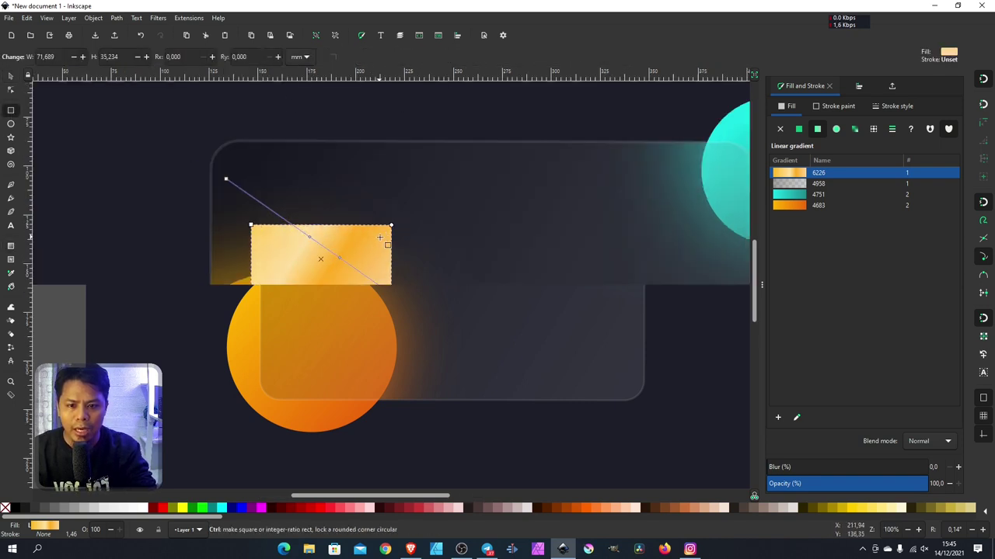
{"action": "scroll", "coordinate": [393, 233], "scroll_direction": "up", "scroll_amount": 1}
{"action": "scroll", "coordinate": [395, 225], "scroll_direction": "up", "scroll_amount": 1}
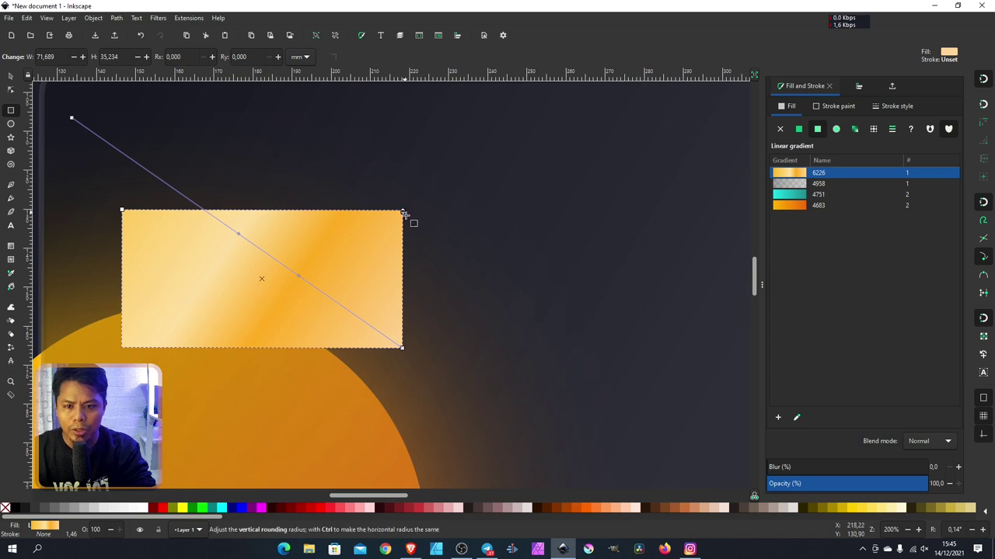
{"action": "left_click_drag", "start_coordinate": [403, 211], "coordinate": [406, 220]}
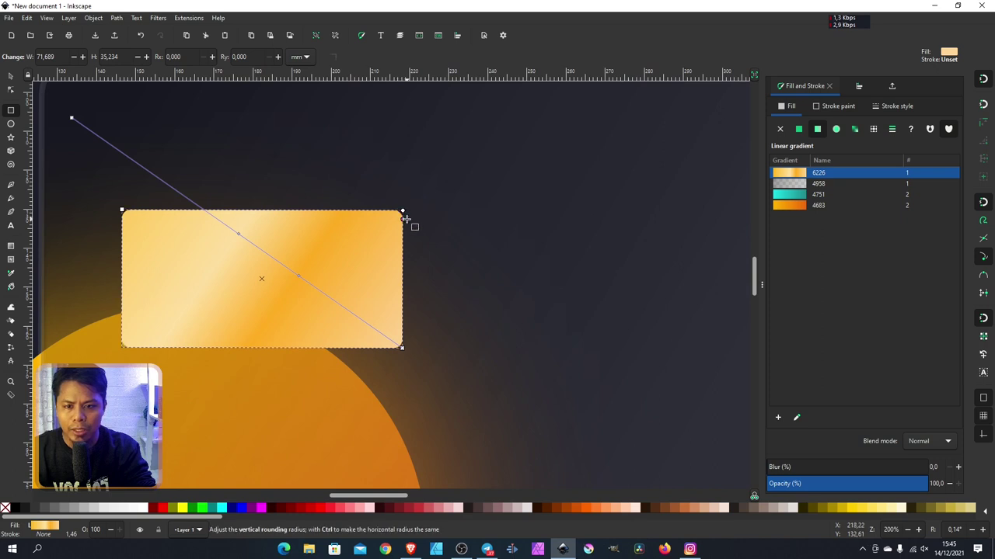
Move the chip a little right and narrow it to 260.579 px wide
{"action": "left_click", "coordinate": [11, 76]}
{"action": "key", "text": "space"}
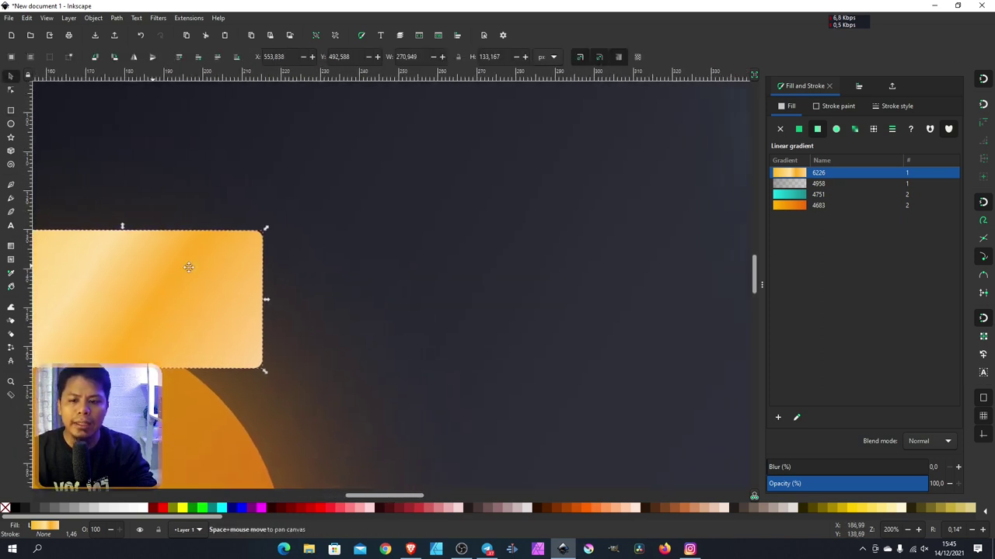
{"action": "left_click_drag", "start_coordinate": [429, 300], "coordinate": [495, 304]}
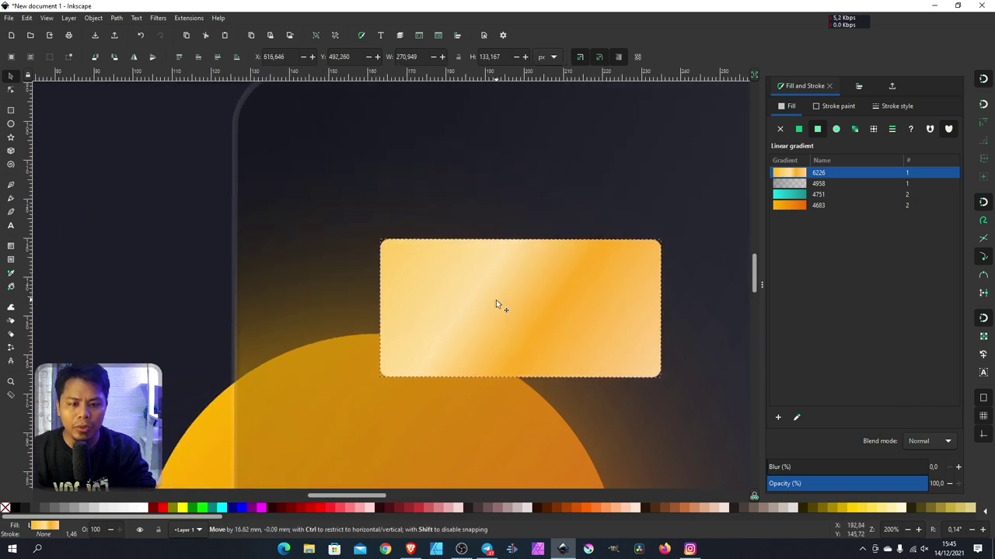
{"action": "left_click_drag", "start_coordinate": [665, 308], "coordinate": [634, 311]}
{"action": "left_click", "coordinate": [69, 221]}
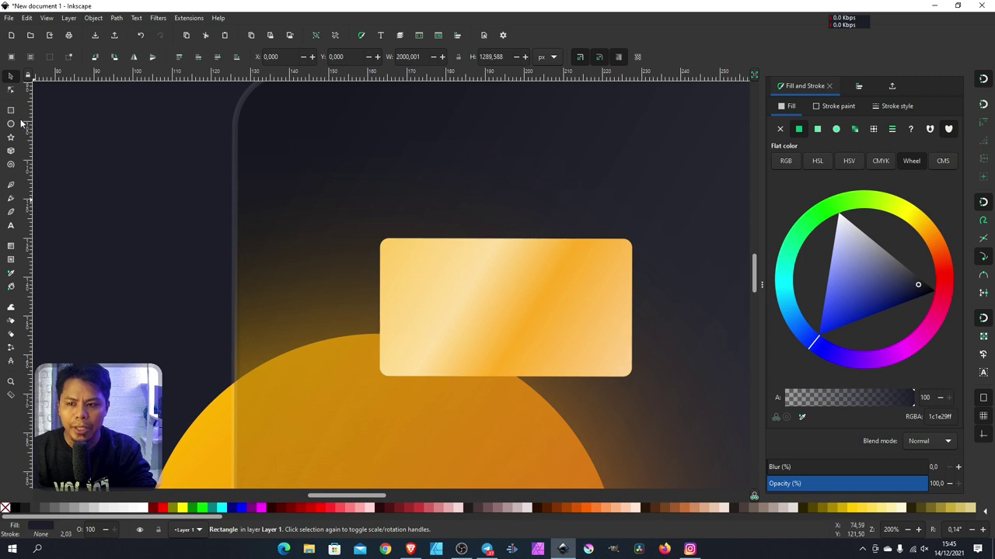
Draw a thin bar across the chip and duplicate it into two horizontal bars
{"action": "left_click", "coordinate": [11, 246]}
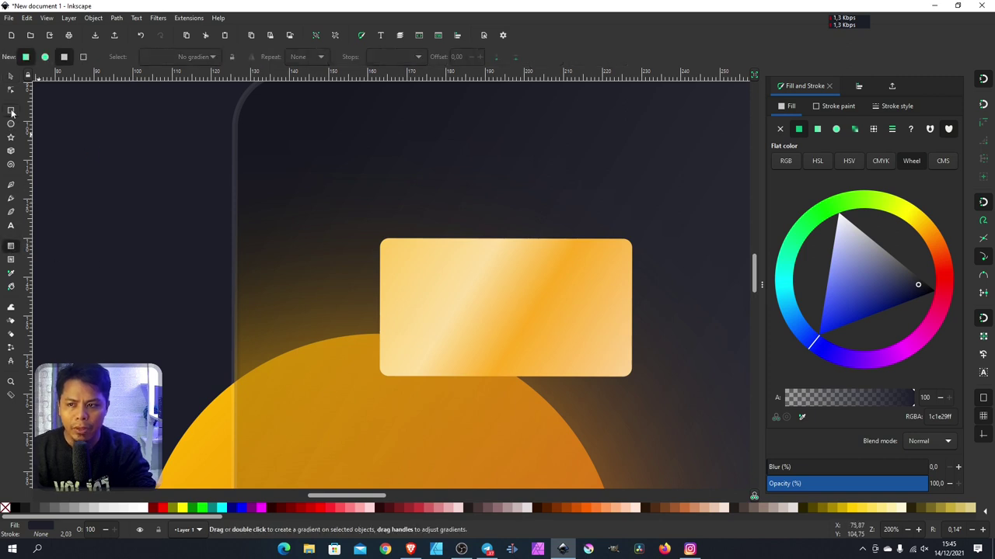
{"action": "left_click", "coordinate": [10, 110]}
{"action": "left_click_drag", "start_coordinate": [372, 303], "coordinate": [648, 310]}
{"action": "left_click", "coordinate": [11, 76]}
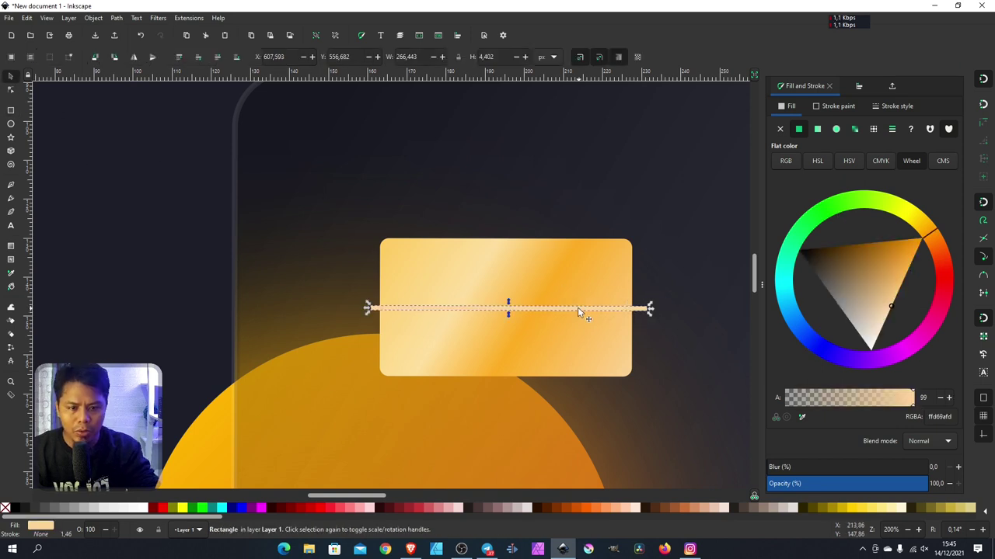
{"action": "left_click_drag", "start_coordinate": [578, 309], "coordinate": [571, 294]}
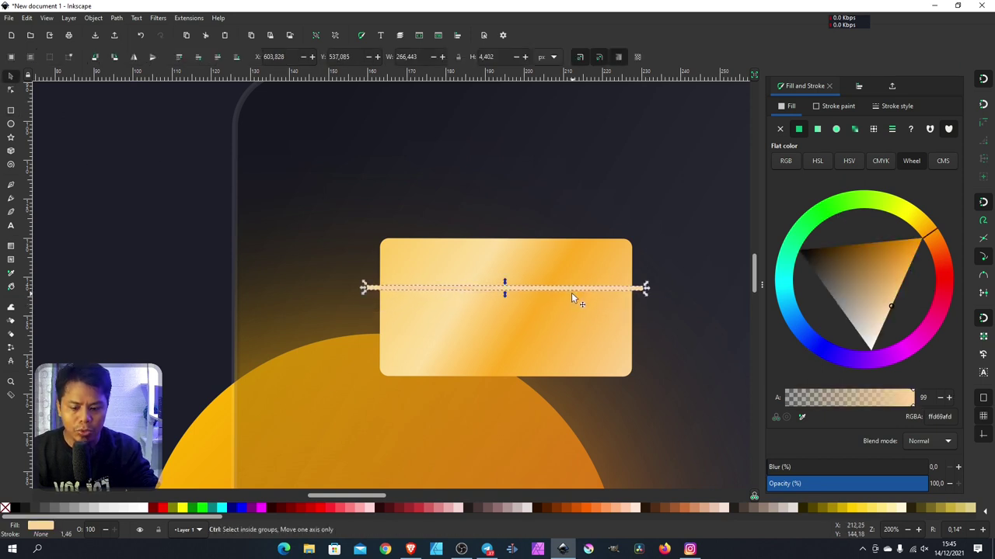
{"action": "key", "text": "ctrl+d"}
{"action": "left_click_drag", "start_coordinate": [575, 294], "coordinate": [576, 325]}
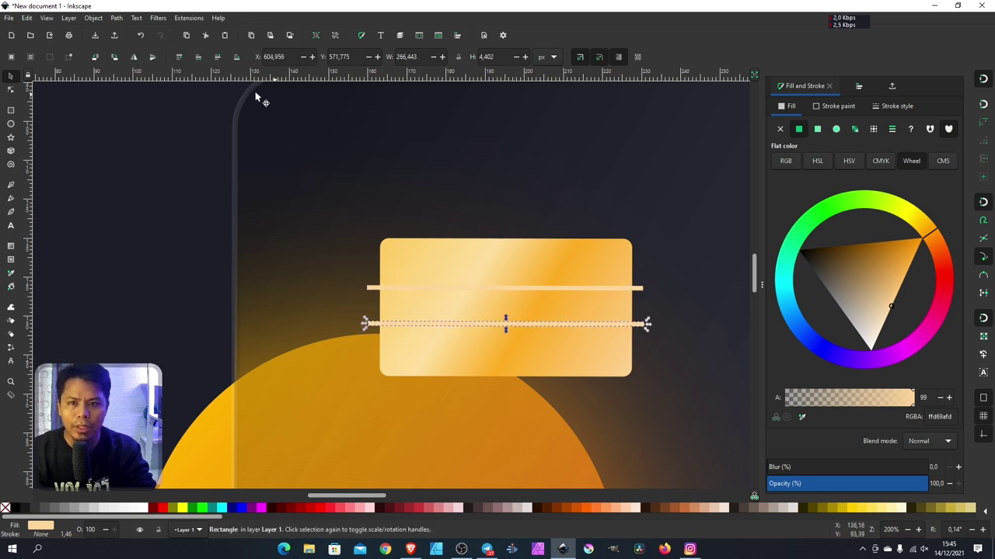
Rotate a bar copy to vertical and duplicate it into vertical lines across the chip
{"action": "left_click", "coordinate": [114, 57]}
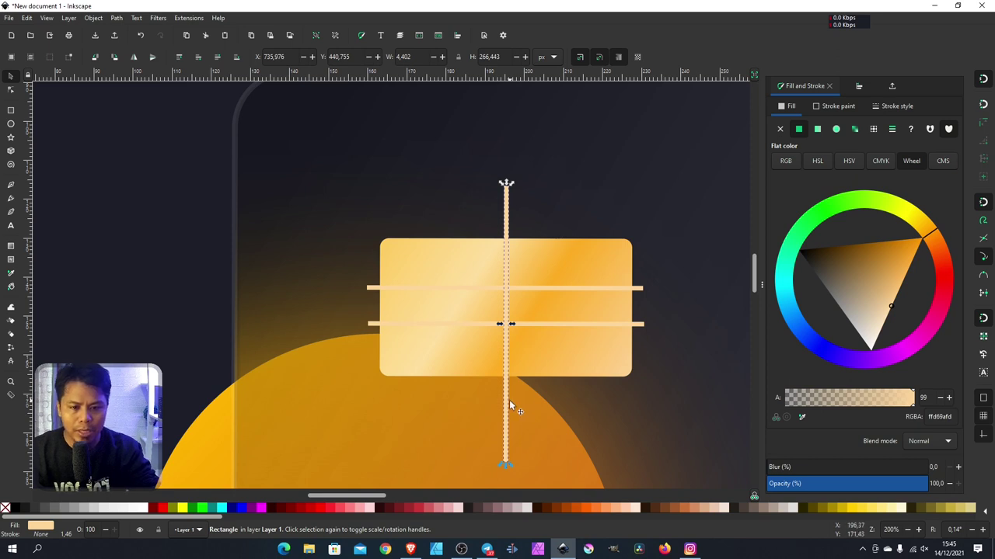
{"action": "mouse_move", "coordinate": [509, 396]}
{"action": "left_mouse_down"}
{"action": "mouse_move", "coordinate": [455, 220]}
{"action": "mouse_move", "coordinate": [455, 234]}
{"action": "mouse_move", "coordinate": [526, 225]}
{"action": "left_mouse_up"}
{"action": "key", "text": "ctrl+d"}
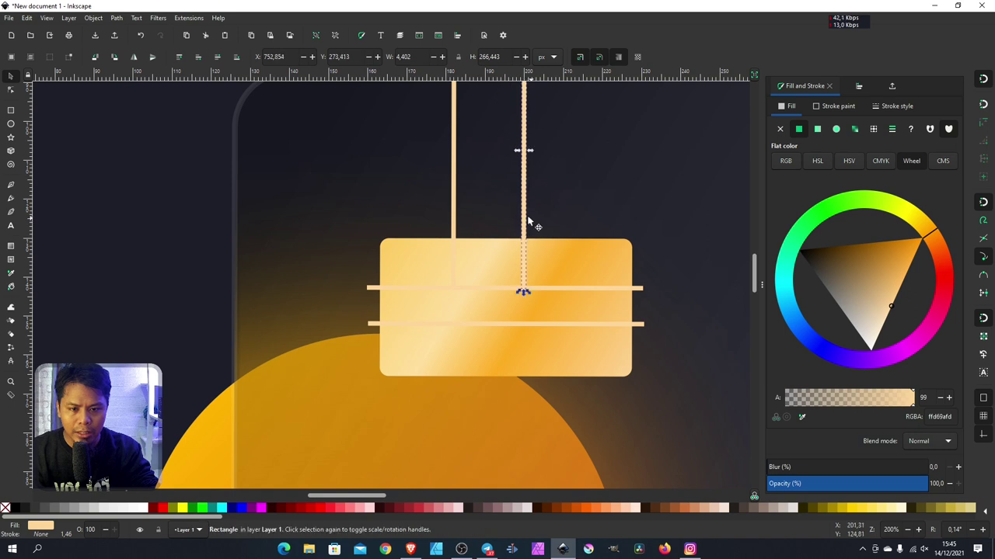
{"action": "key", "text": "ctrl+d"}
{"action": "left_click_drag", "start_coordinate": [524, 178], "coordinate": [505, 412]}
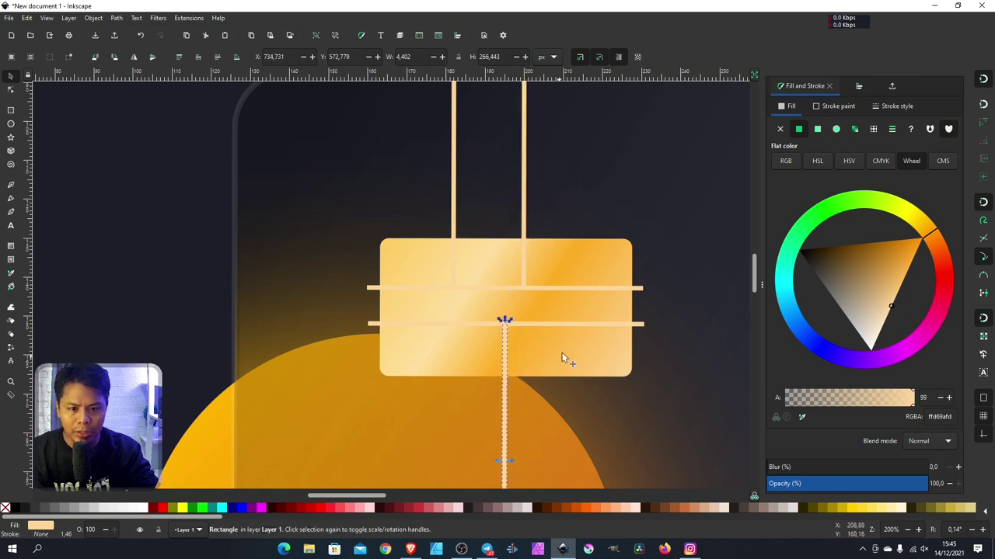
Shift-select all five thin bars together
{"action": "left_click", "coordinate": [642, 324], "text": "shift"}
{"action": "left_click", "coordinate": [644, 288], "text": "shift"}
{"action": "left_click", "coordinate": [523, 190], "text": "shift"}
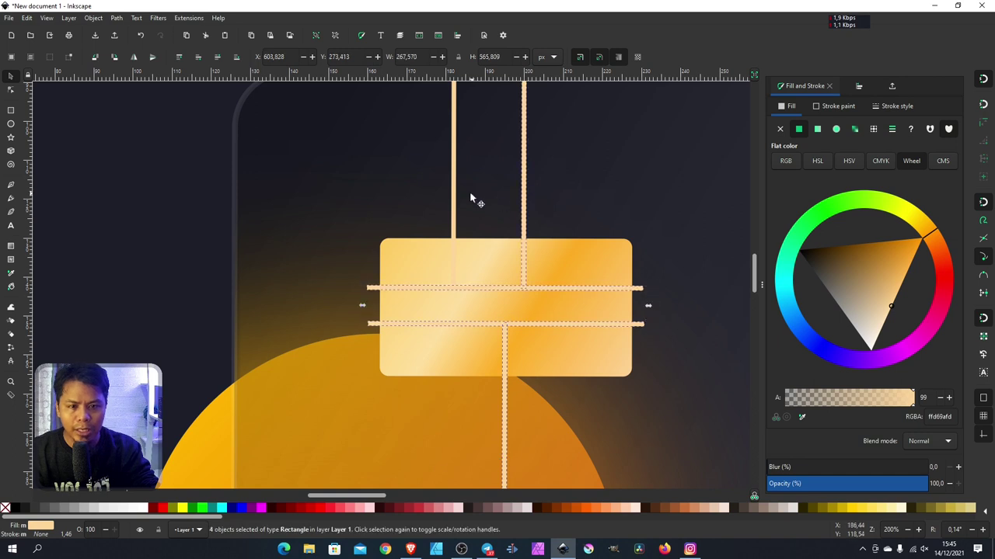
{"action": "left_click", "coordinate": [454, 204], "text": "shift"}
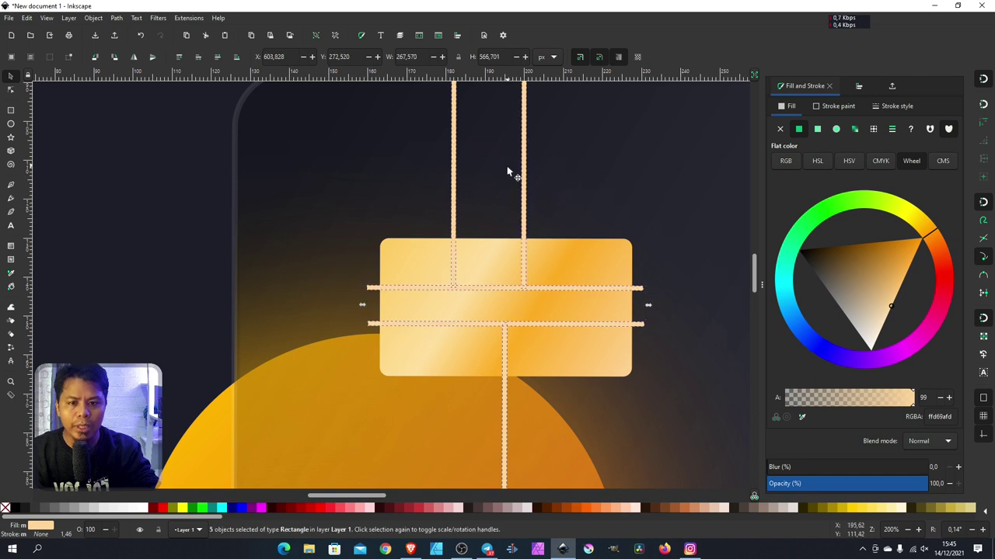
Union the bars, subtract them from the chip with Difference into six pads, then zoom out
{"action": "left_click", "coordinate": [117, 18]}
{"action": "left_click", "coordinate": [131, 68]}
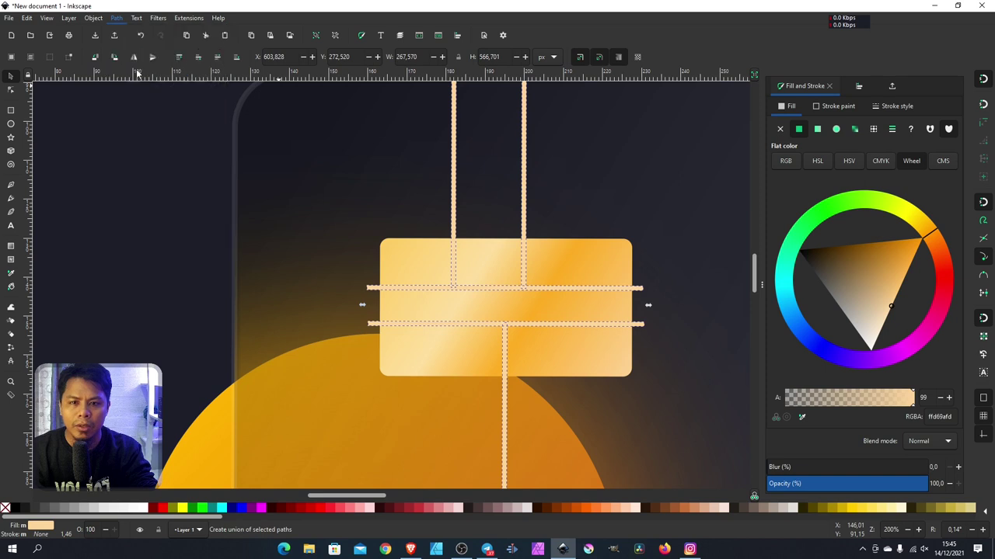
{"action": "left_click", "coordinate": [577, 260], "text": "shift"}
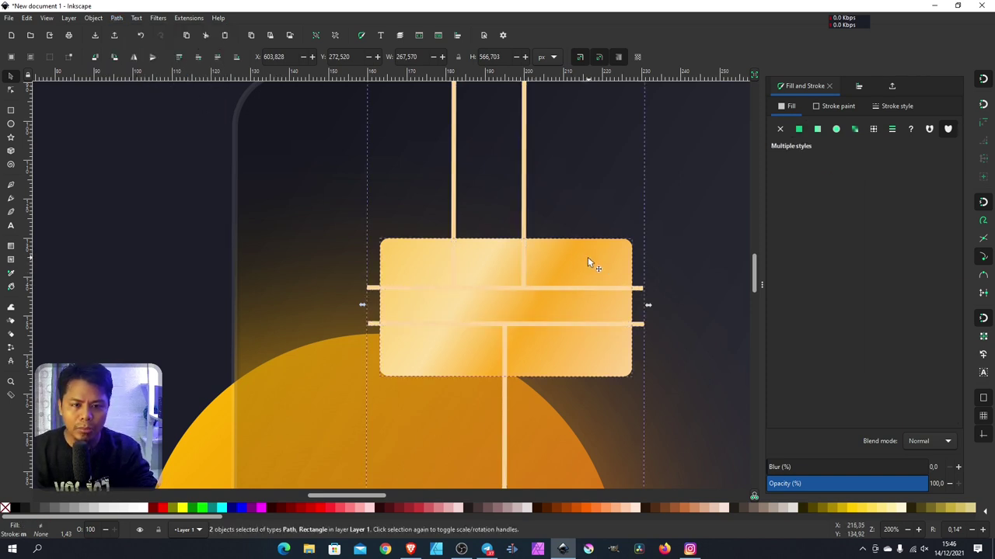
{"action": "left_click", "coordinate": [117, 21]}
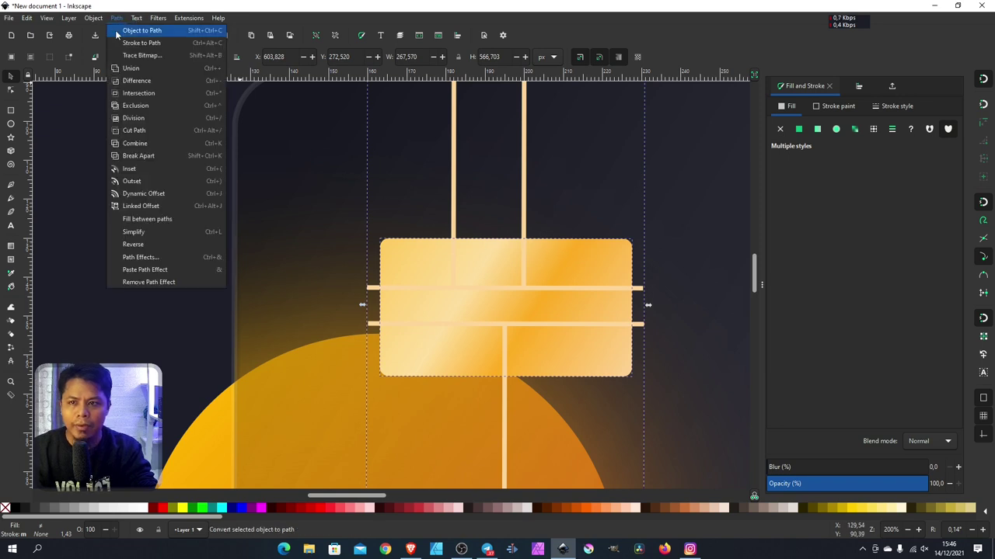
{"action": "left_click", "coordinate": [143, 81]}
{"action": "left_click", "coordinate": [200, 248]}
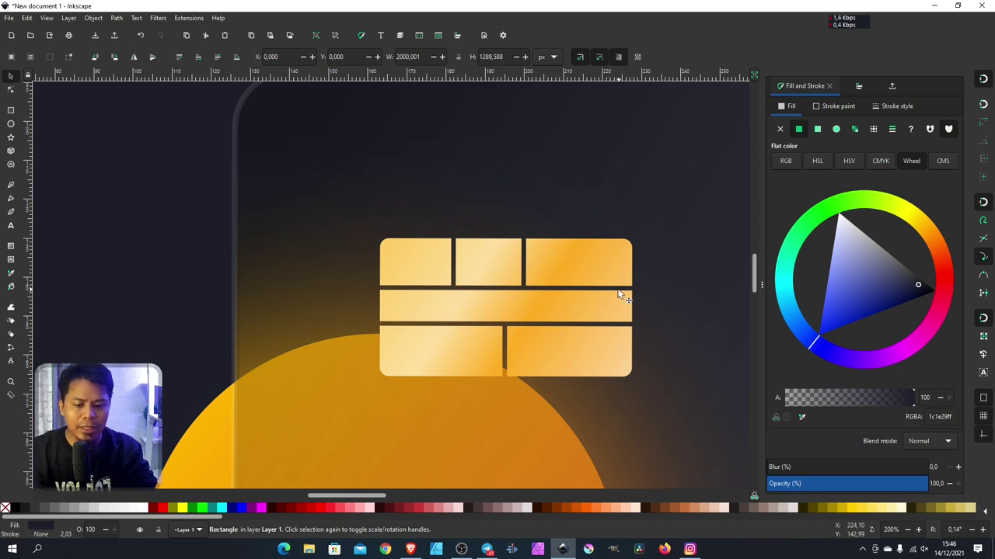
{"action": "key", "text": "minus"}
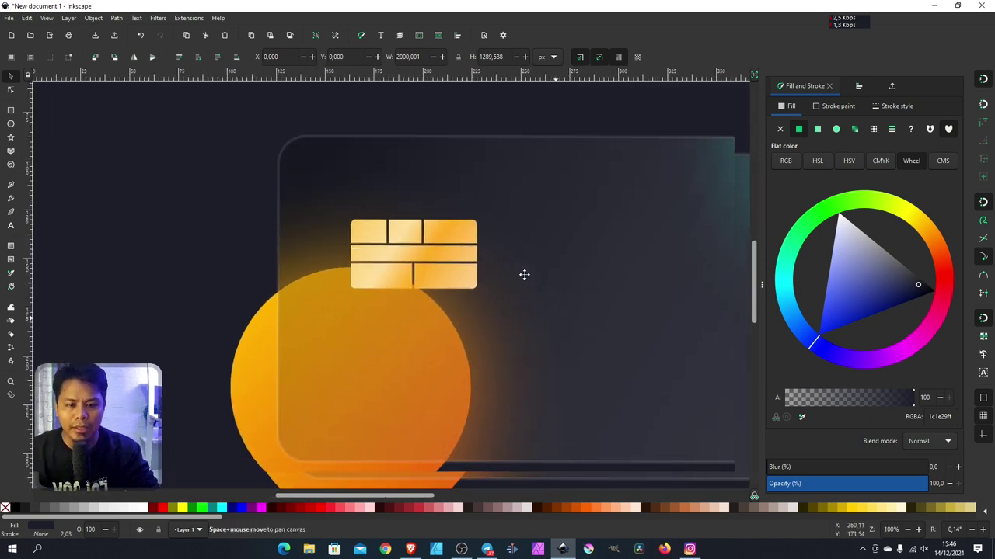
Type the text 'ORYZERS DESIGN' on the card
{"action": "scroll", "coordinate": [524, 273], "scroll_direction": "down", "scroll_amount": 2}
{"action": "left_click_drag", "start_coordinate": [487, 287], "coordinate": [440, 298]}
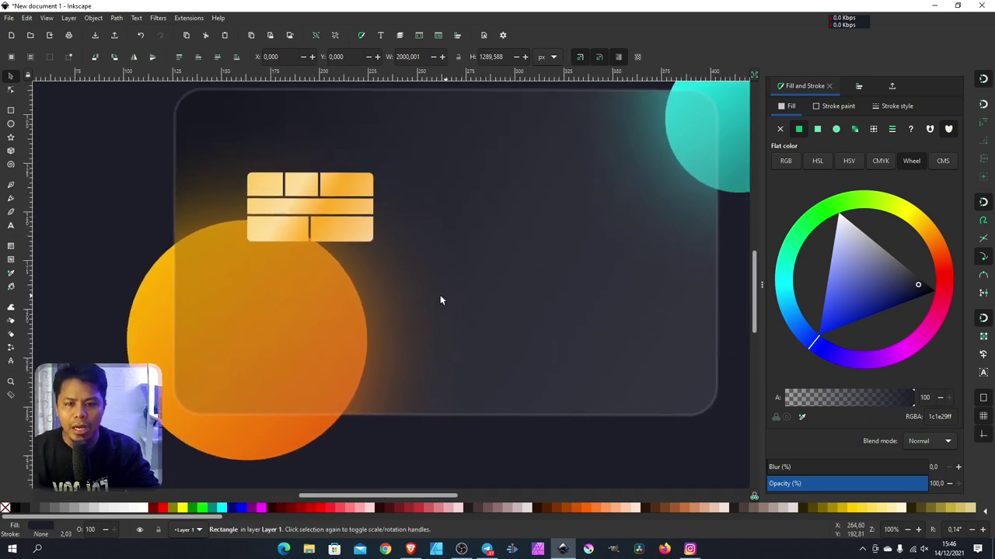
{"action": "left_click", "coordinate": [11, 229]}
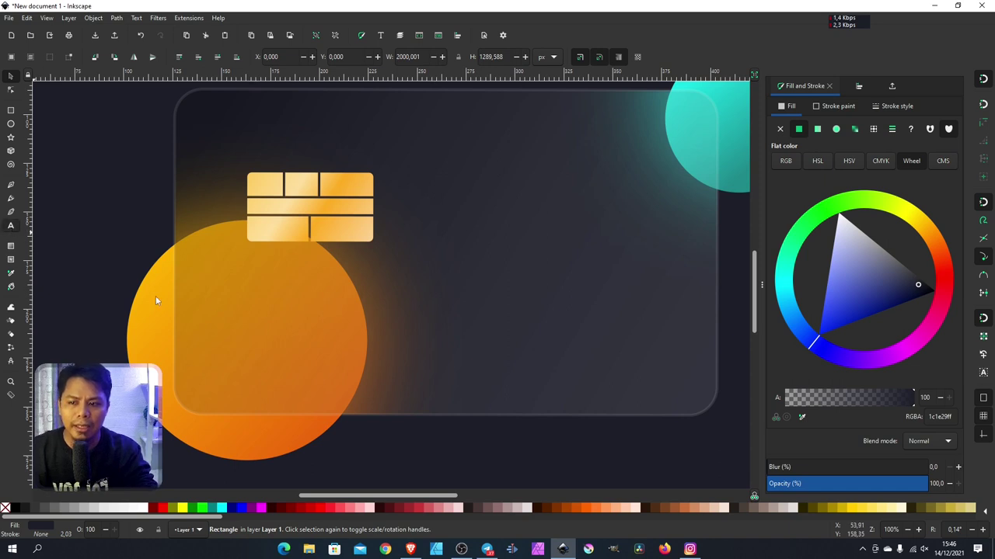
{"action": "left_click", "coordinate": [513, 313]}
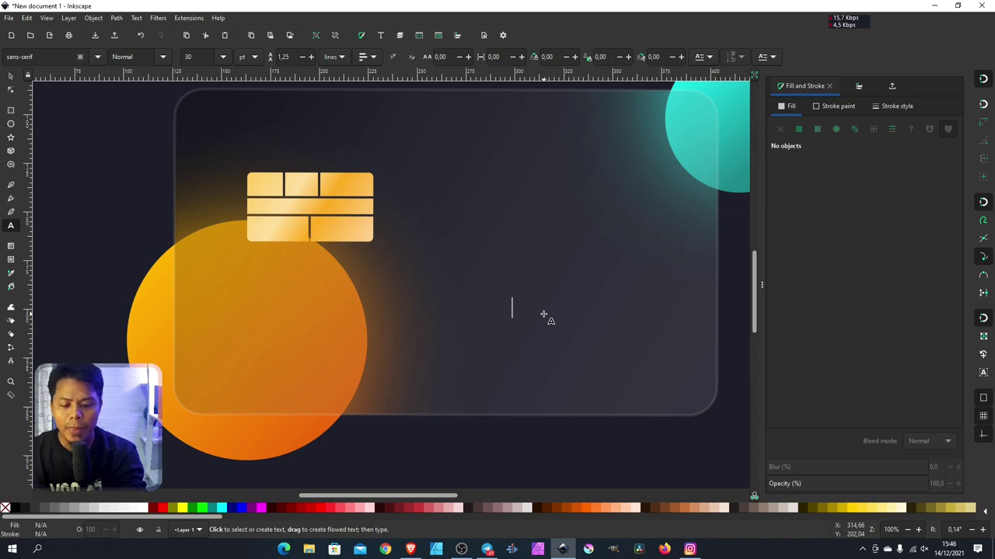
{"action": "type", "text": "ORY"}
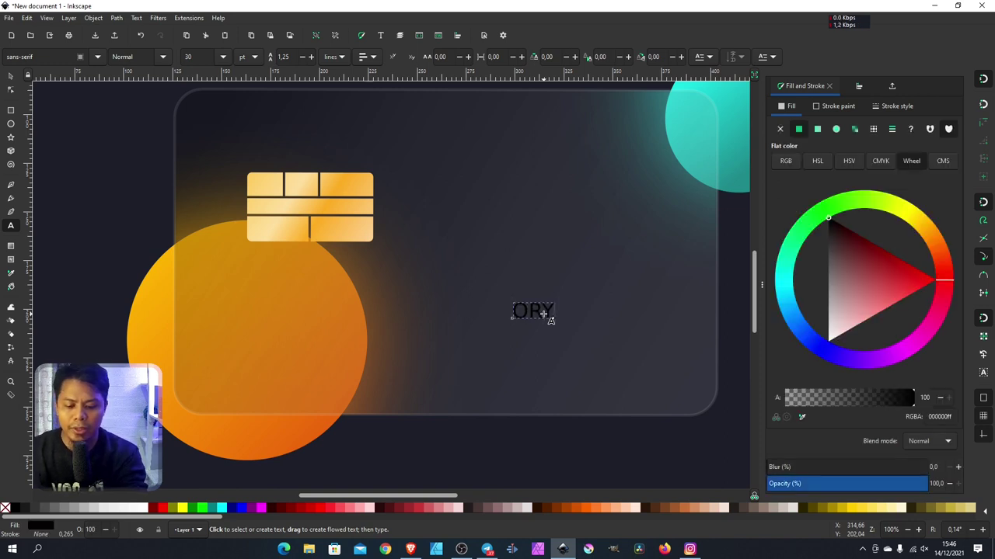
{"action": "type", "text": "ZERS"}
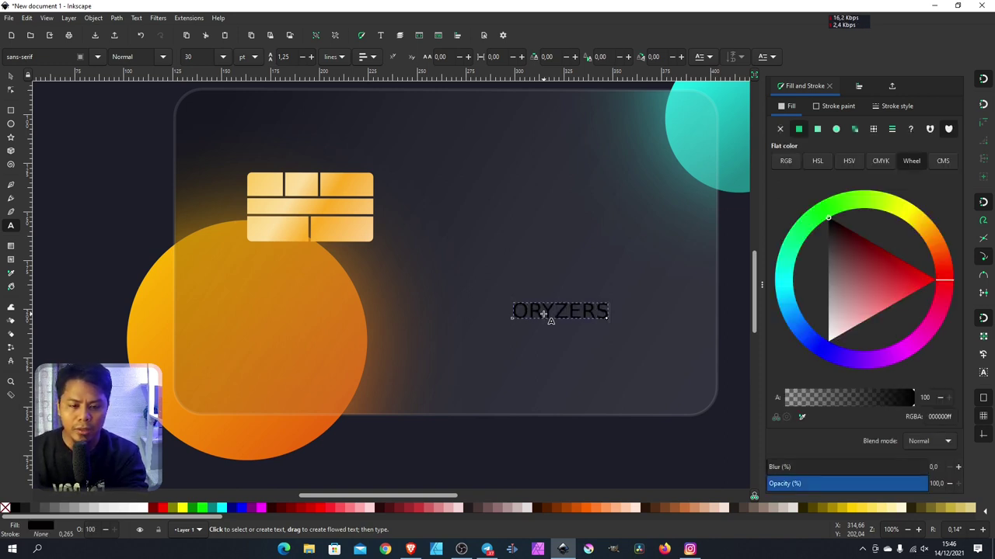
{"action": "type", "text": " D"}
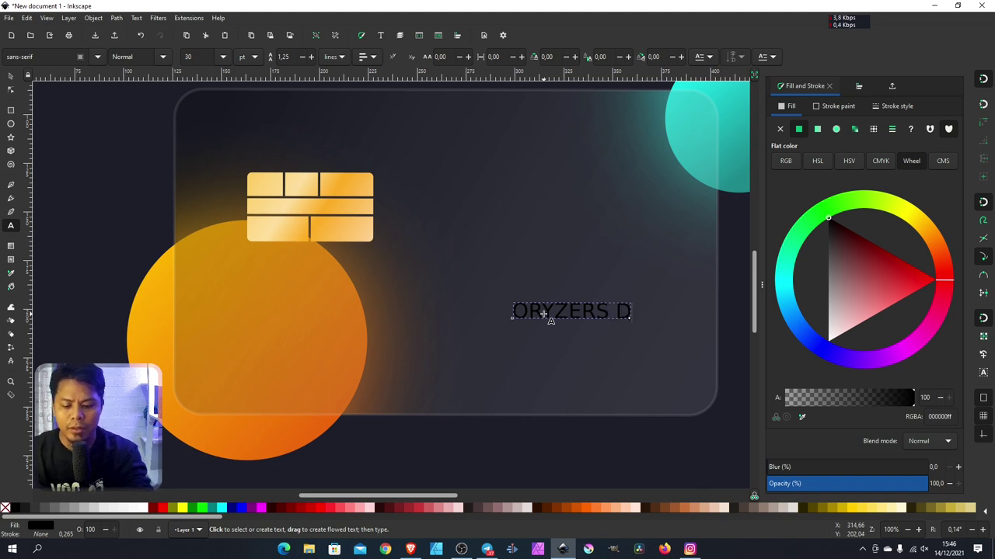
{"action": "type", "text": "ESIGMN"}
{"action": "key", "text": "BackSpace"}
{"action": "key", "text": "BackSpace"}
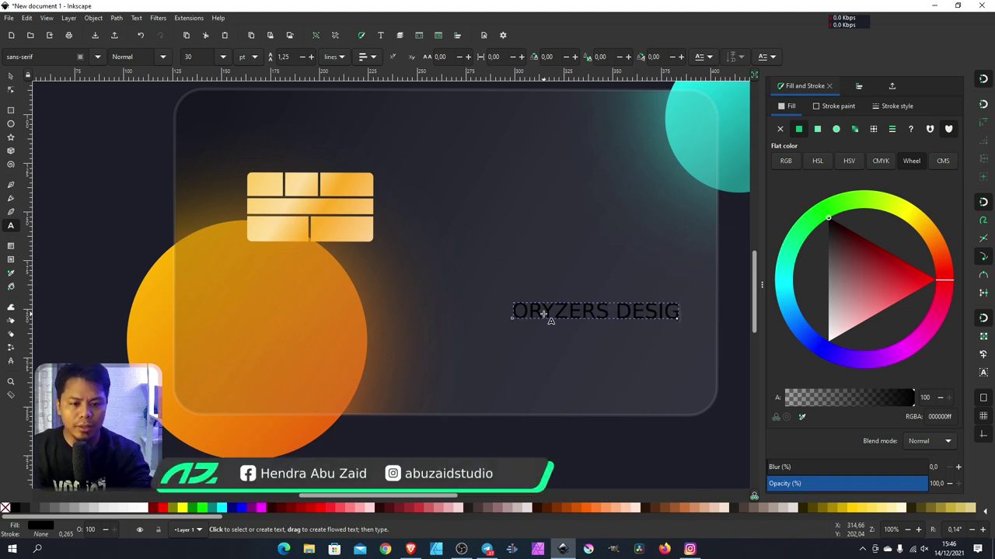
{"action": "type", "text": "N"}
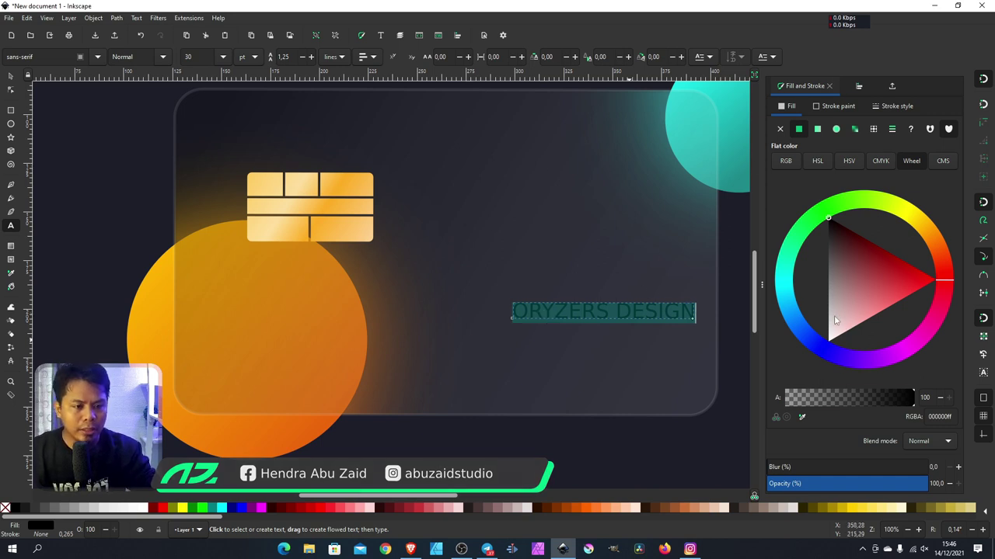
Make the heading light grey and move it to the card's top left above the chip
{"action": "left_click_drag", "start_coordinate": [850, 328], "coordinate": [808, 310]}
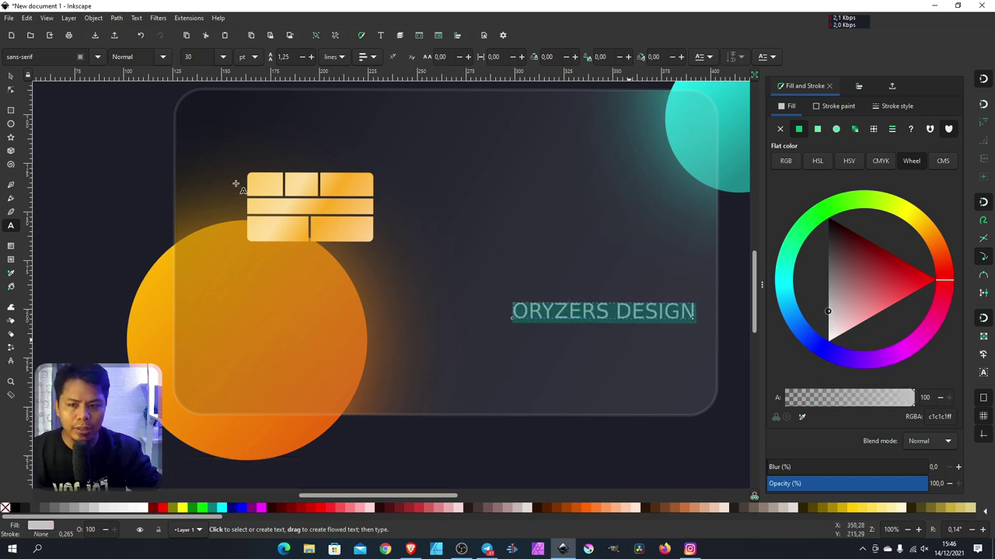
{"action": "left_click", "coordinate": [11, 76]}
{"action": "left_click", "coordinate": [349, 247]}
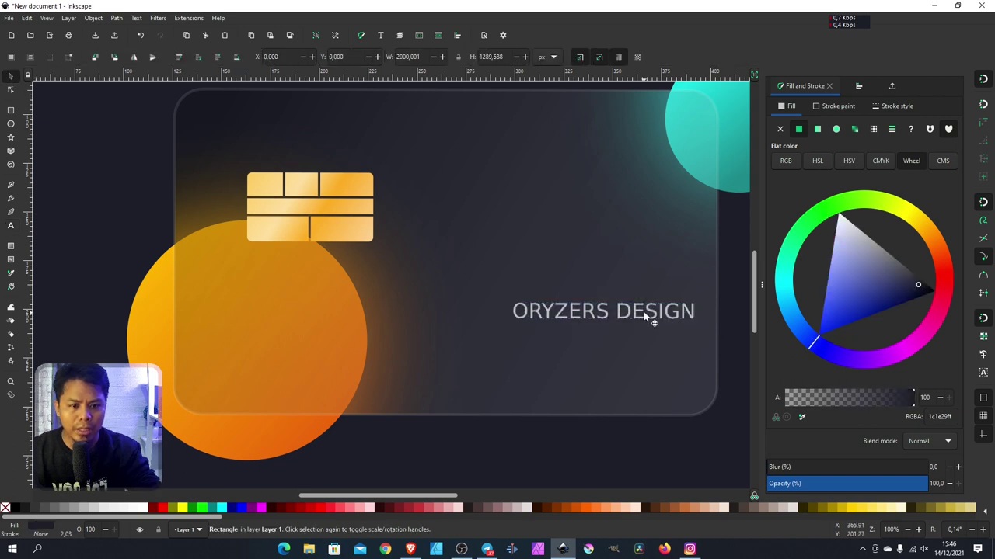
{"action": "mouse_move", "coordinate": [662, 310]}
{"action": "left_mouse_down"}
{"action": "mouse_move", "coordinate": [402, 314]}
{"action": "mouse_move", "coordinate": [394, 137]}
{"action": "mouse_move", "coordinate": [404, 146]}
{"action": "left_mouse_up"}
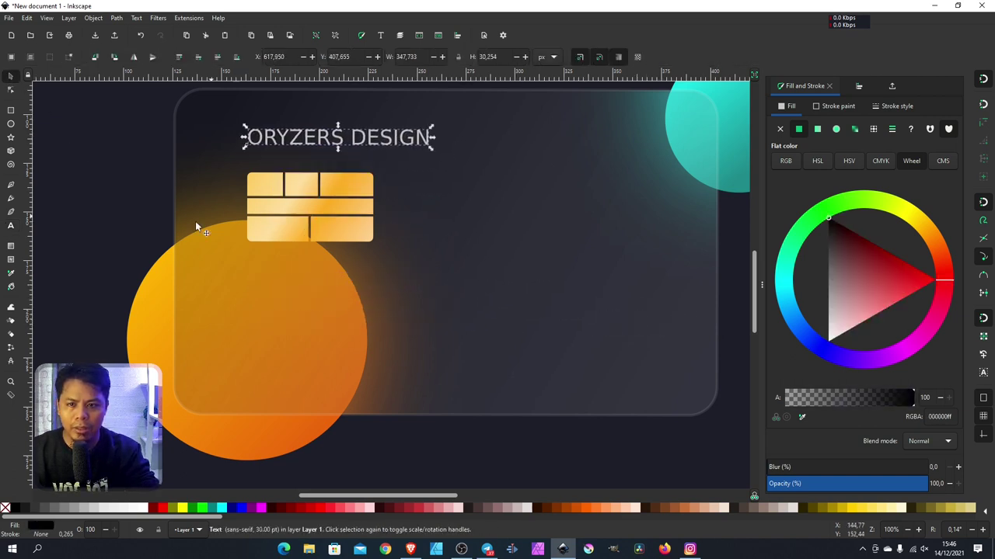
{"action": "left_click", "coordinate": [200, 222]}
{"action": "left_click", "coordinate": [403, 140]}
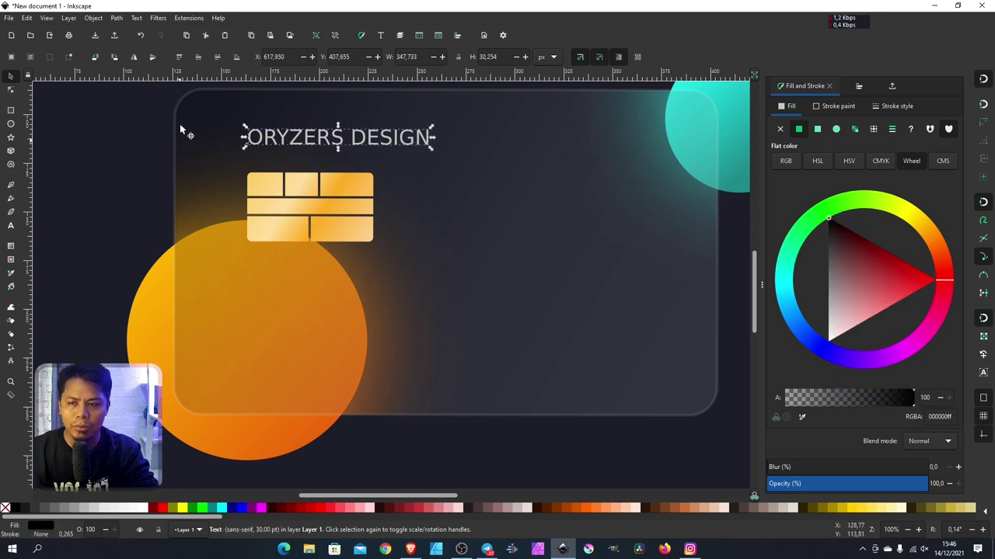
Change the ORYZERS DESIGN heading's font to Montserrat
{"action": "left_click", "coordinate": [11, 226]}
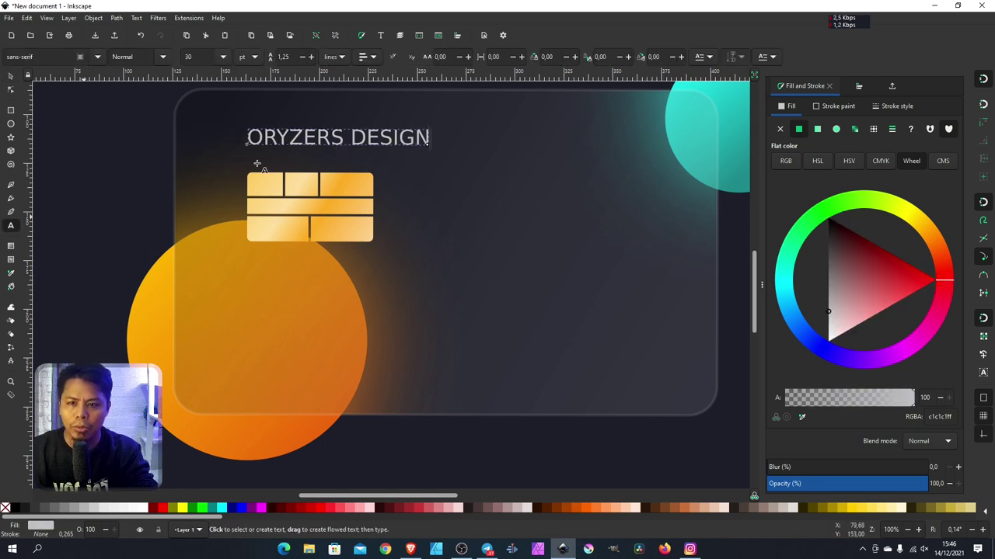
{"action": "left_click", "coordinate": [271, 148]}
{"action": "key", "text": "ctrl+a"}
{"action": "type", "text": "M"}
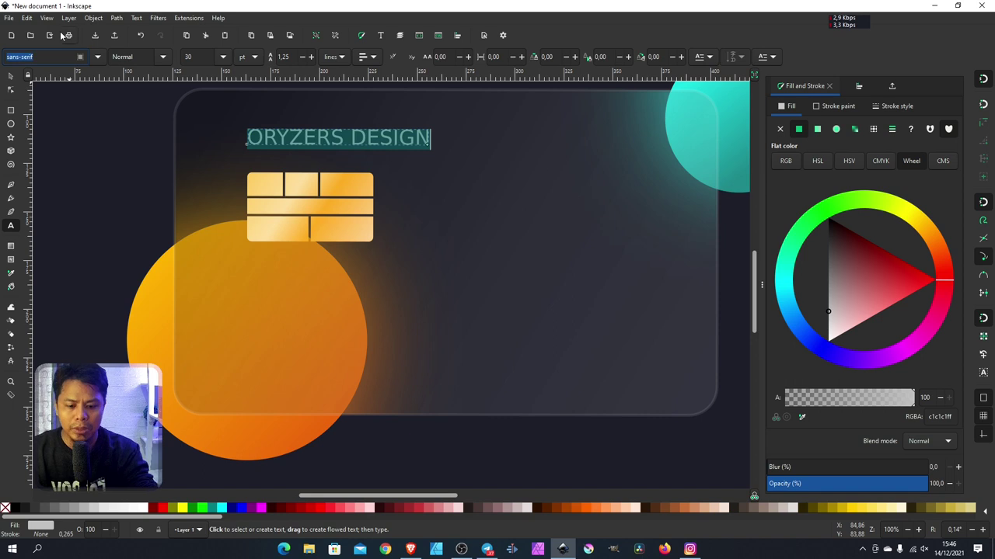
{"action": "type", "text": "ON"}
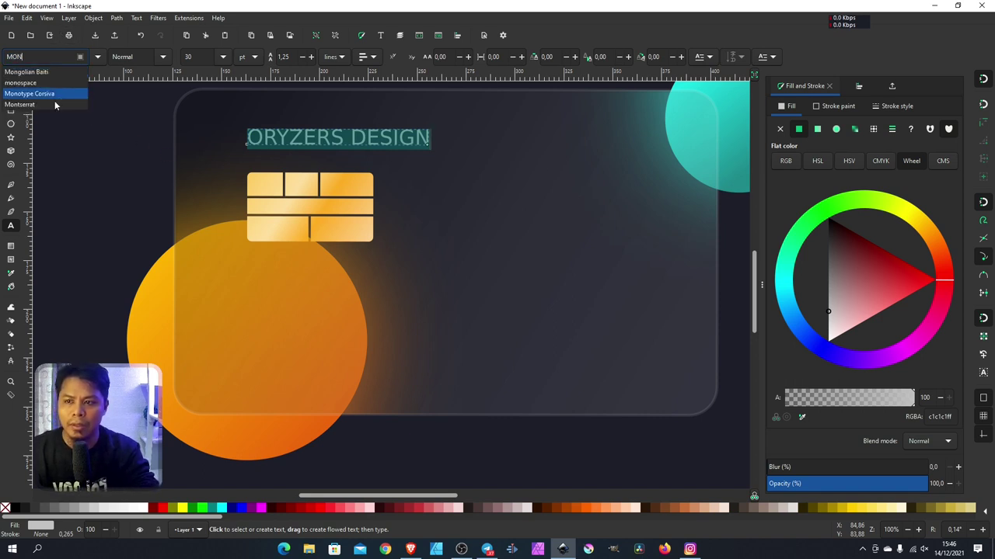
{"action": "left_click", "coordinate": [47, 104]}
{"action": "left_click", "coordinate": [11, 76]}
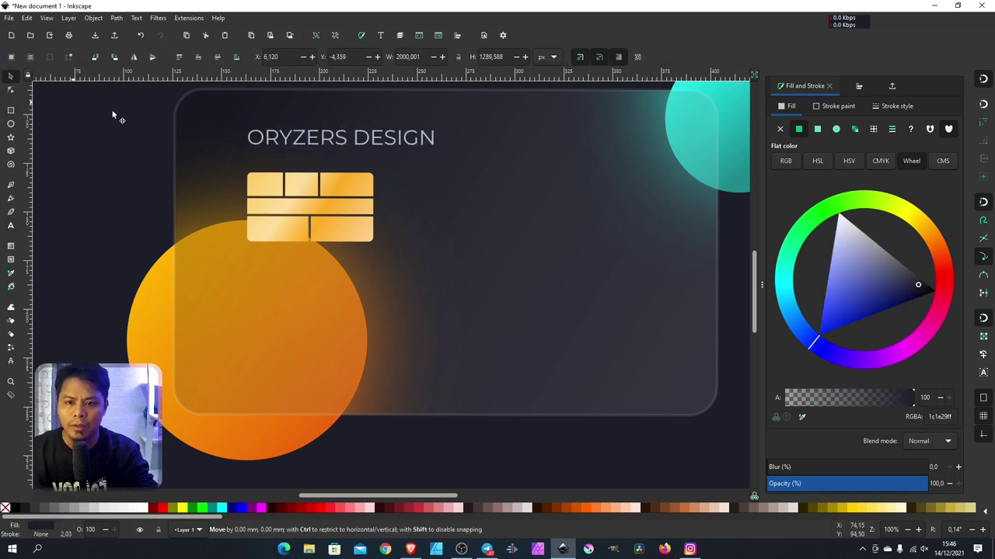
{"action": "left_click", "coordinate": [327, 138]}
{"action": "key", "text": "ctrl+d"}
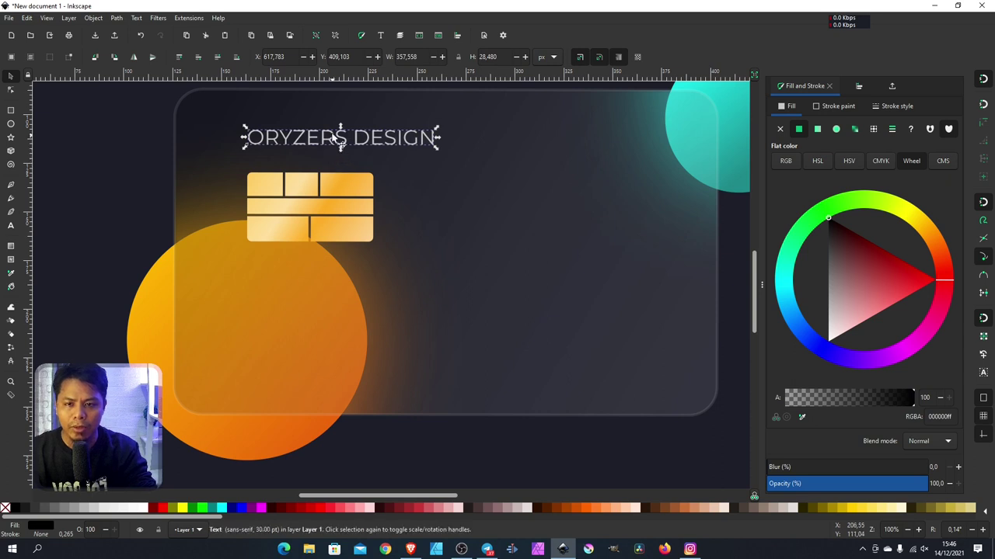
{"action": "mouse_move", "coordinate": [408, 146]}
{"action": "left_mouse_down"}
{"action": "mouse_move", "coordinate": [456, 326]}
{"action": "mouse_move", "coordinate": [540, 335]}
{"action": "left_mouse_up"}
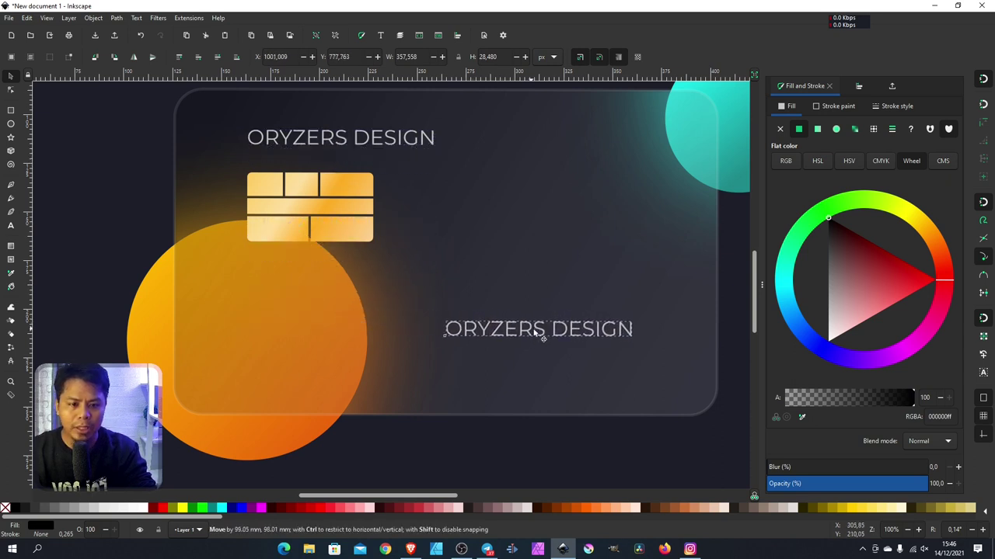
{"action": "double_click", "coordinate": [549, 321]}
{"action": "key", "text": "ctrl+a"}
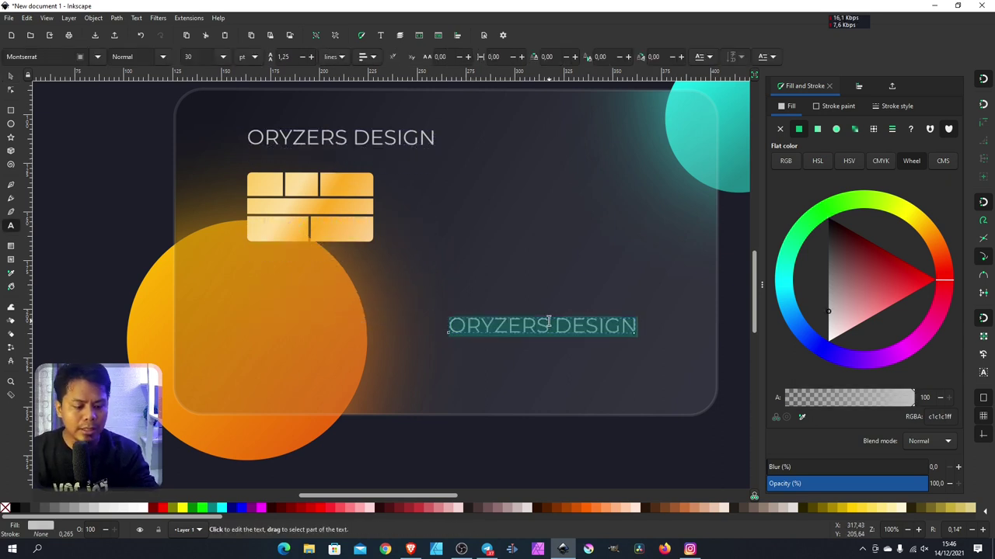
{"action": "type", "text": "2003"}
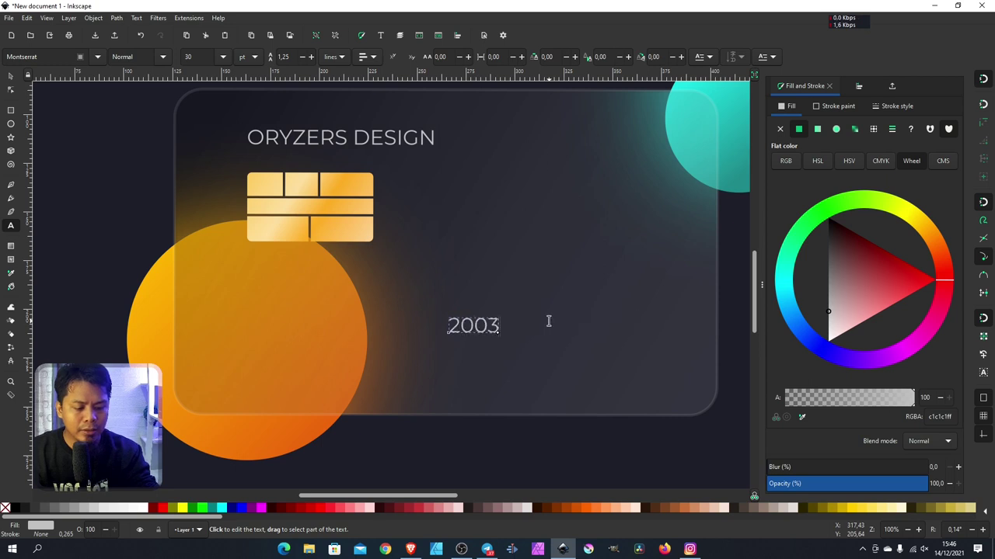
{"action": "type", "text": "2 22556"}
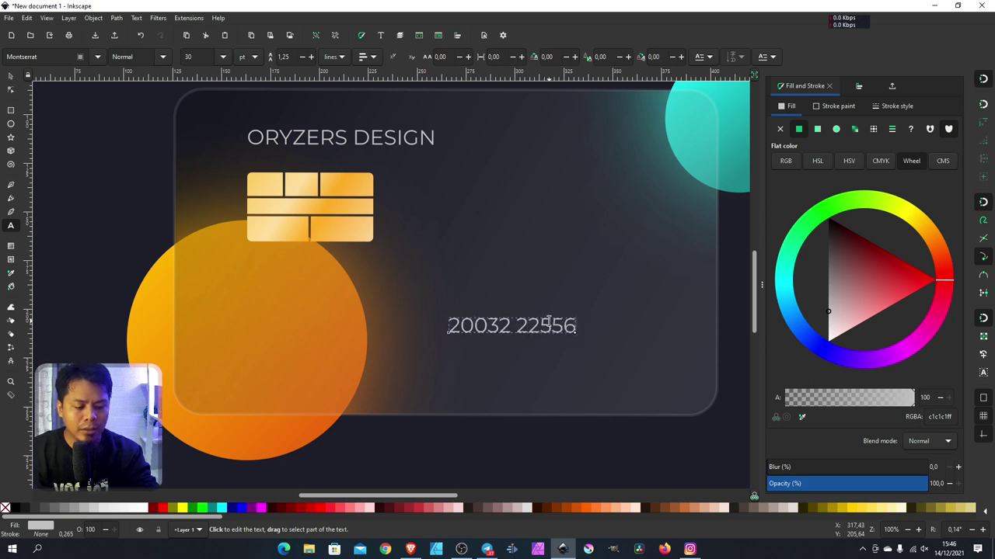
{"action": "type", "text": " 2210"}
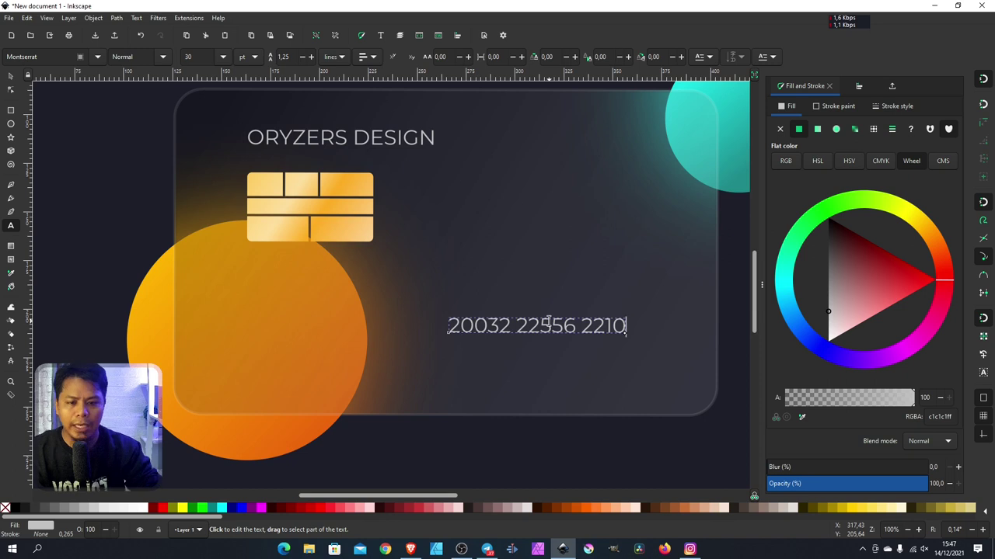
{"action": "left_click", "coordinate": [11, 75]}
{"action": "left_click", "coordinate": [399, 222]}
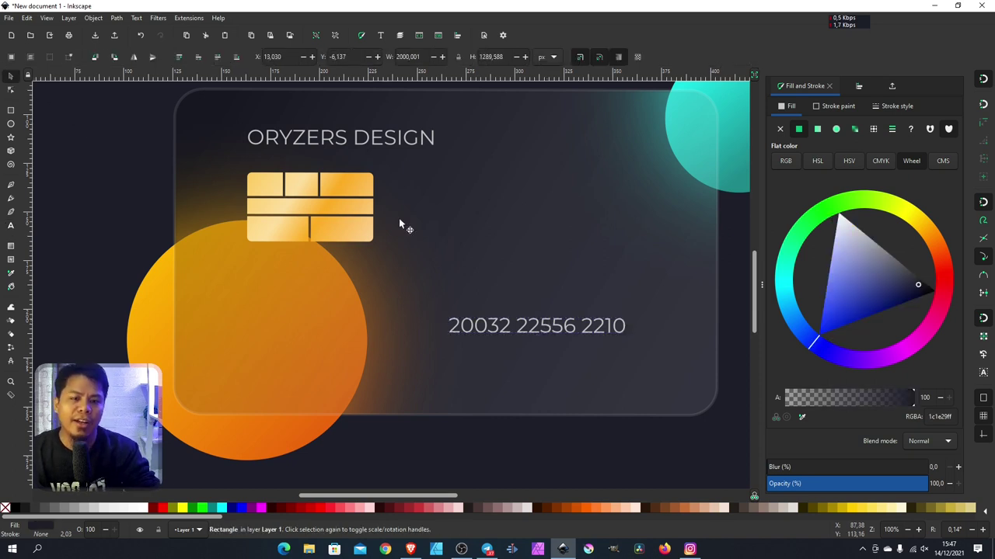
Nudge the gold chip slightly lower on the card
{"action": "left_click", "coordinate": [470, 325]}
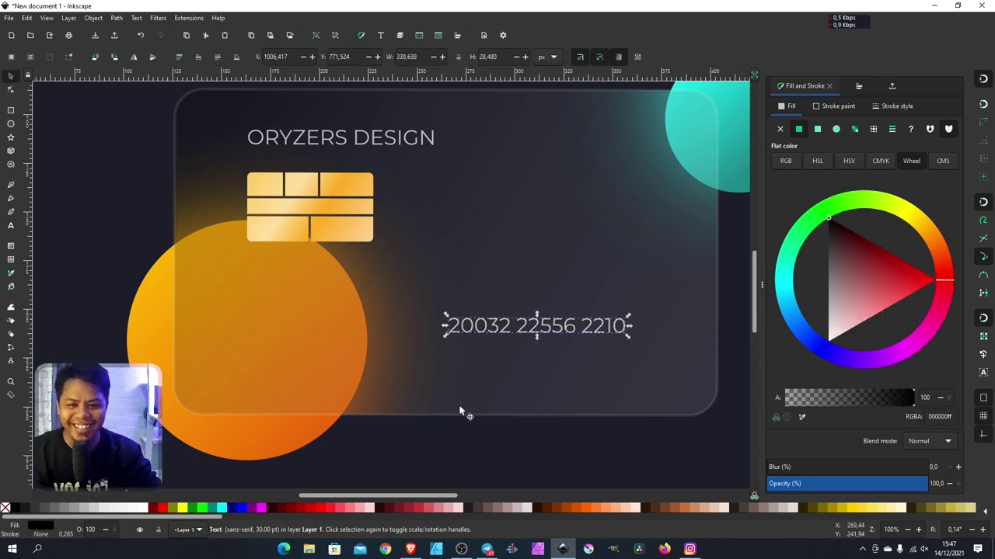
{"action": "left_click", "coordinate": [514, 436]}
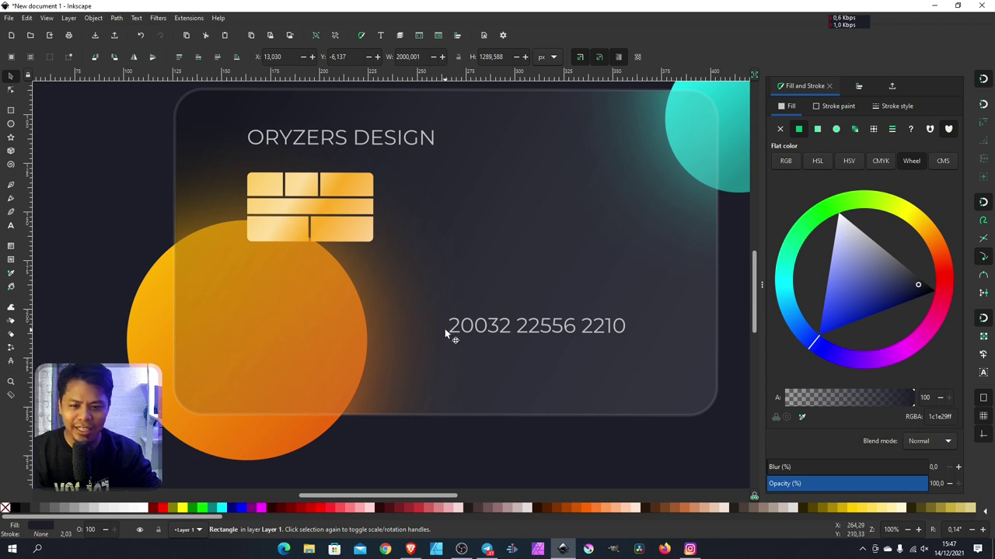
{"action": "scroll", "coordinate": [397, 305], "scroll_direction": "down", "scroll_amount": 1, "text": "ctrl"}
{"action": "scroll", "coordinate": [398, 304], "scroll_direction": "down", "scroll_amount": 2, "text": "ctrl"}
{"action": "scroll", "coordinate": [398, 303], "scroll_direction": "down", "scroll_amount": 1, "text": "ctrl"}
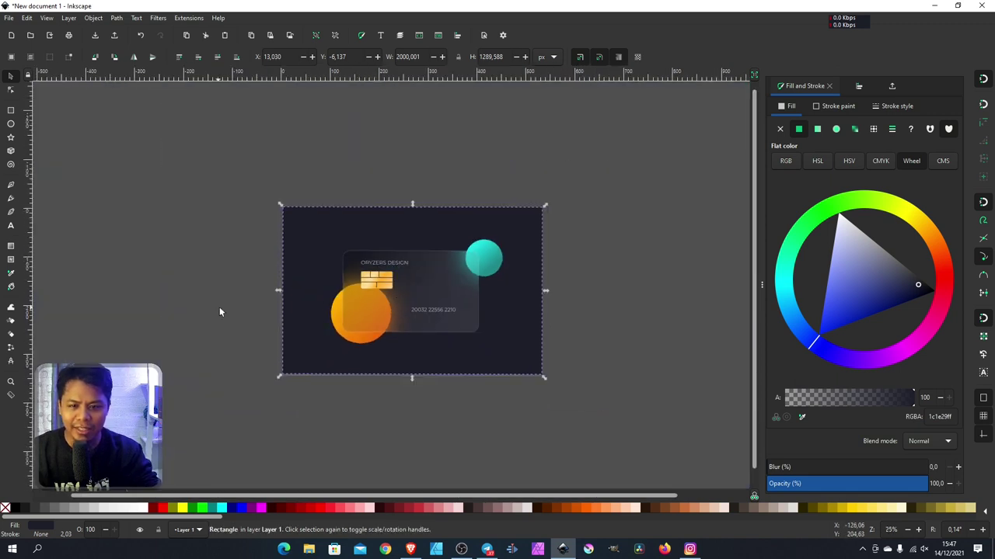
{"action": "left_click", "coordinate": [219, 312]}
{"action": "scroll", "coordinate": [410, 303], "scroll_direction": "up", "scroll_amount": 1, "text": "ctrl"}
{"action": "scroll", "coordinate": [404, 297], "scroll_direction": "up", "scroll_amount": 1, "text": "ctrl"}
{"action": "scroll", "coordinate": [404, 295], "scroll_direction": "up", "scroll_amount": 1, "text": "ctrl"}
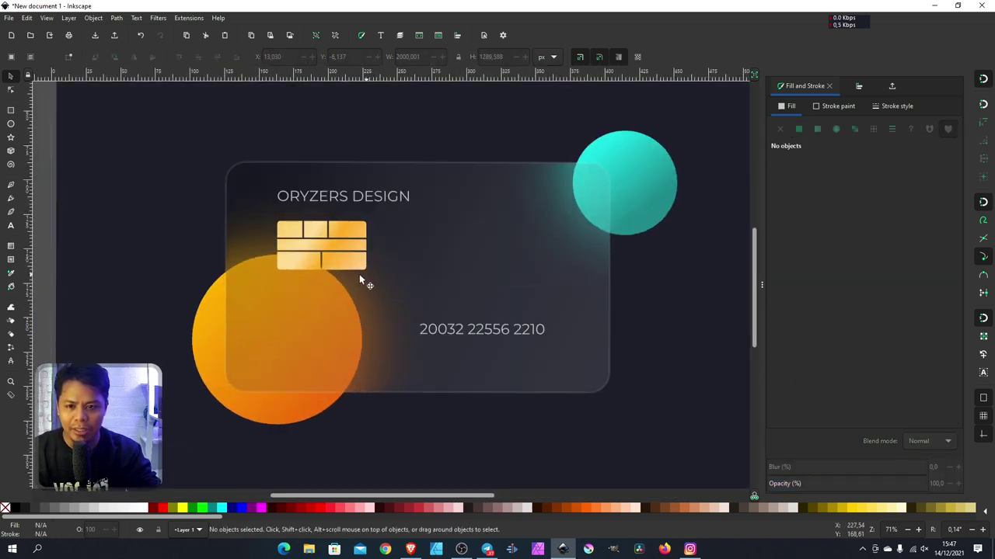
{"action": "left_click", "coordinate": [348, 259]}
{"action": "left_click_drag", "start_coordinate": [348, 259], "coordinate": [346, 274]}
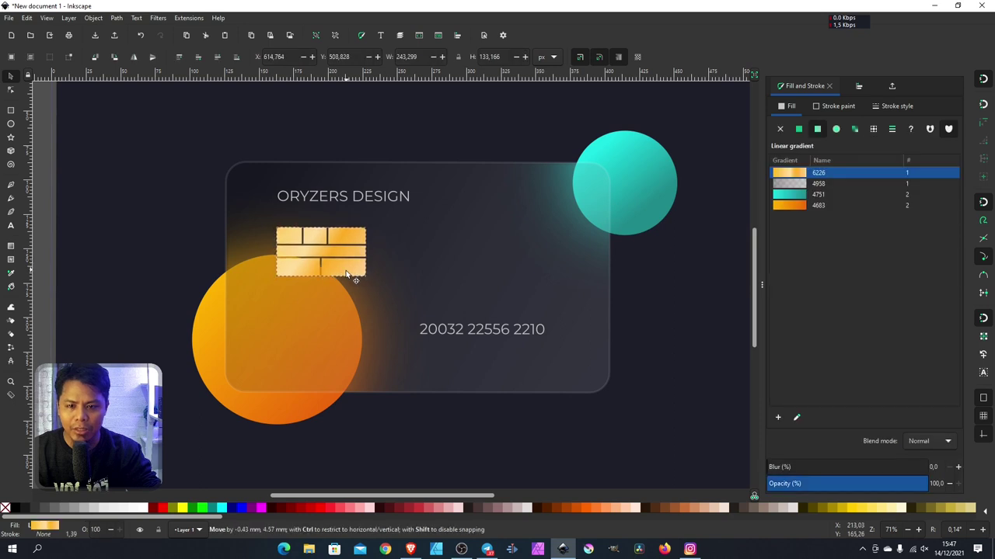
{"action": "left_click", "coordinate": [173, 291]}
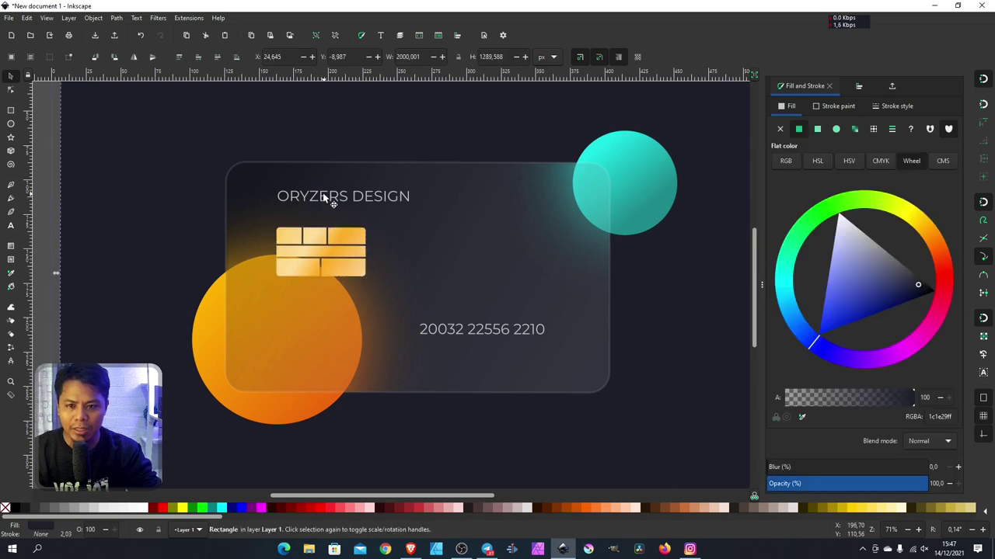
{"action": "left_click", "coordinate": [354, 197]}
Duplicate the title, retype it as 'MEMBER CARD', and place it above the card number
{"action": "key", "text": "ctrl+d"}
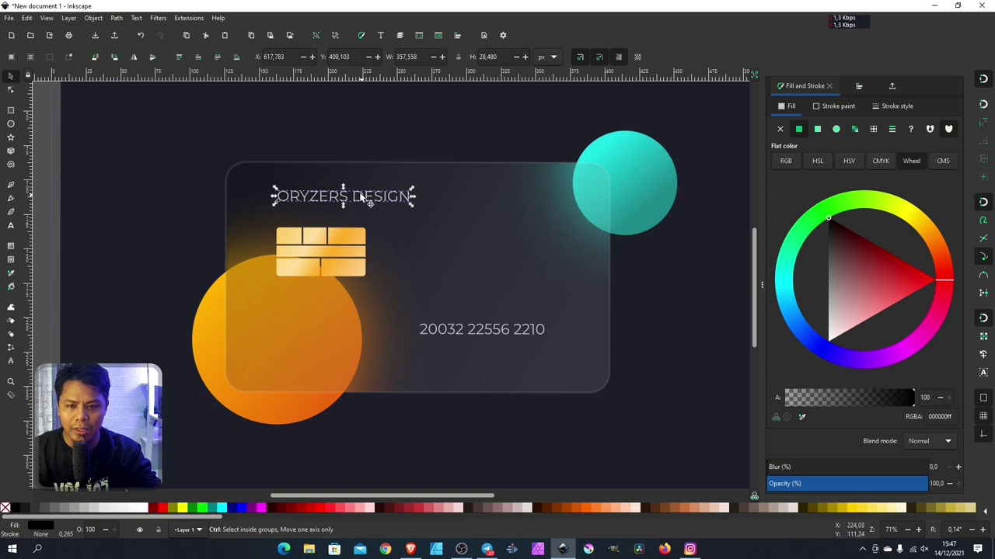
{"action": "left_click_drag", "start_coordinate": [365, 201], "coordinate": [359, 301]}
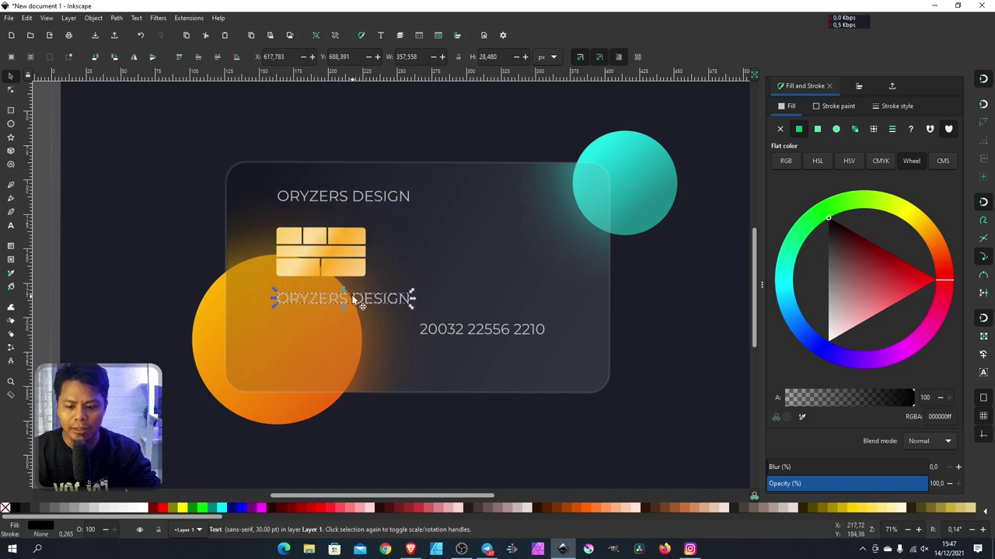
{"action": "double_click", "coordinate": [361, 302]}
{"action": "key", "text": "ctrl+a"}
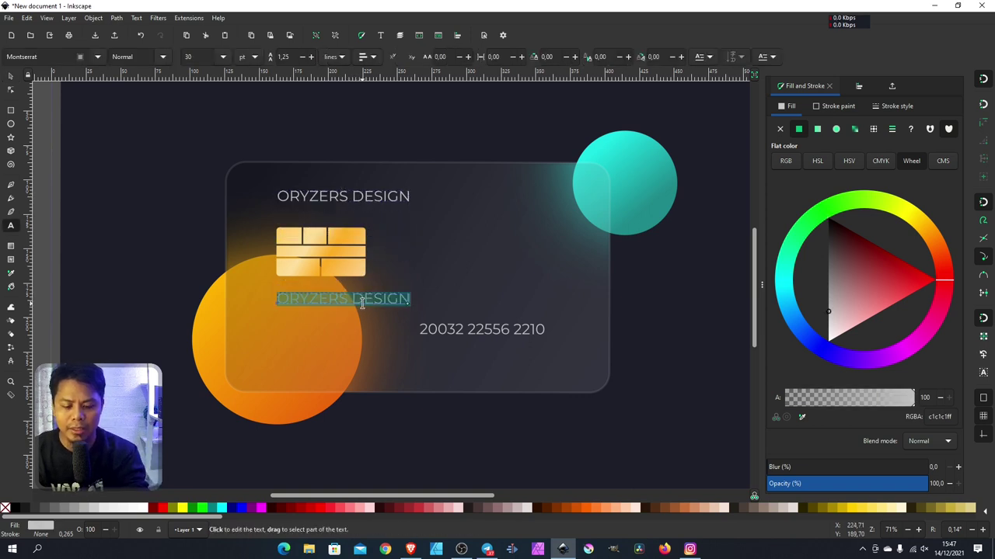
{"action": "type", "text": "M"}
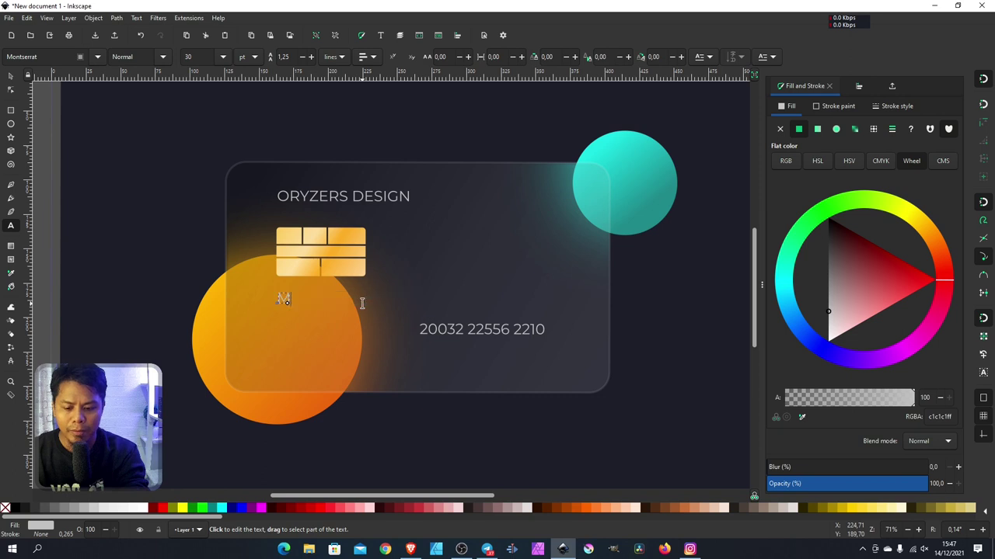
{"action": "type", "text": "EMBER CAR"}
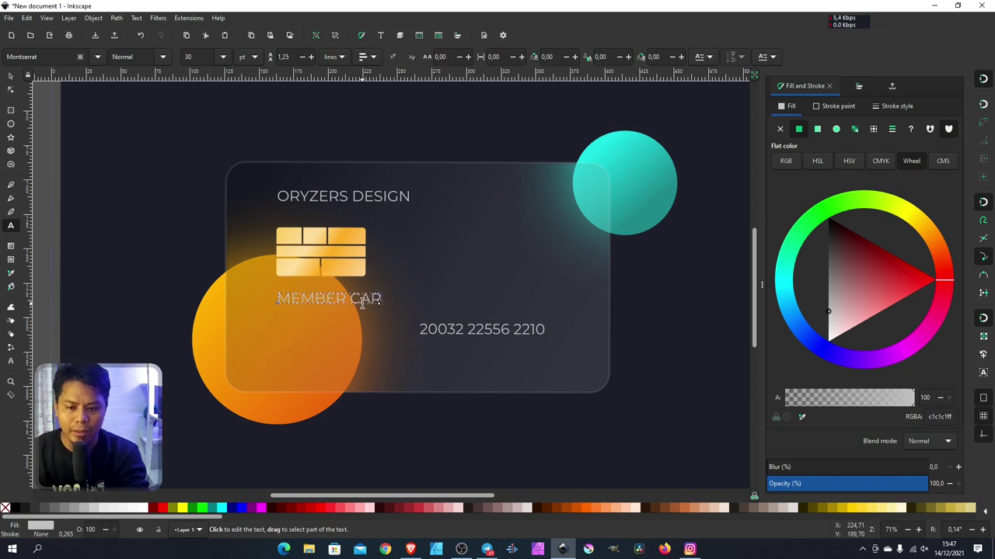
{"action": "type", "text": "D"}
{"action": "key", "text": "ctrl+a"}
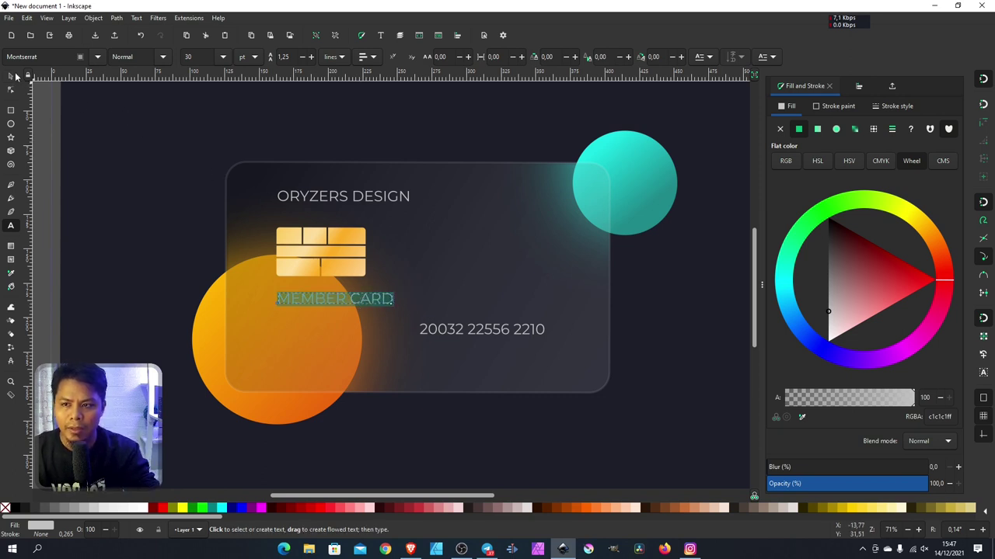
{"action": "left_click", "coordinate": [11, 75]}
{"action": "mouse_move", "coordinate": [409, 296]}
{"action": "left_mouse_down"}
{"action": "mouse_move", "coordinate": [461, 289]}
{"action": "mouse_move", "coordinate": [506, 306]}
{"action": "mouse_move", "coordinate": [499, 312]}
{"action": "left_mouse_up"}
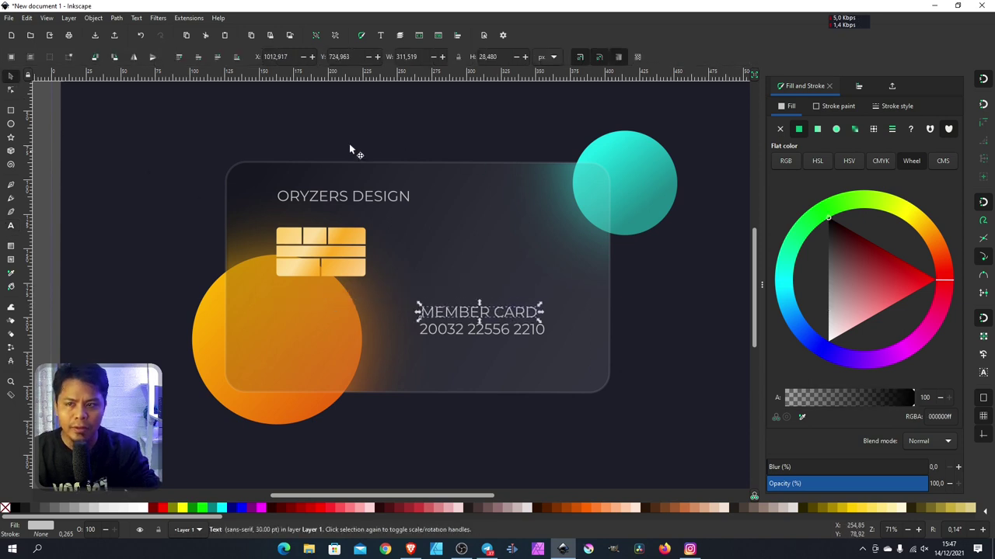
Scale the card number down and shift it beneath MEMBER CARD
{"action": "left_click", "coordinate": [533, 330]}
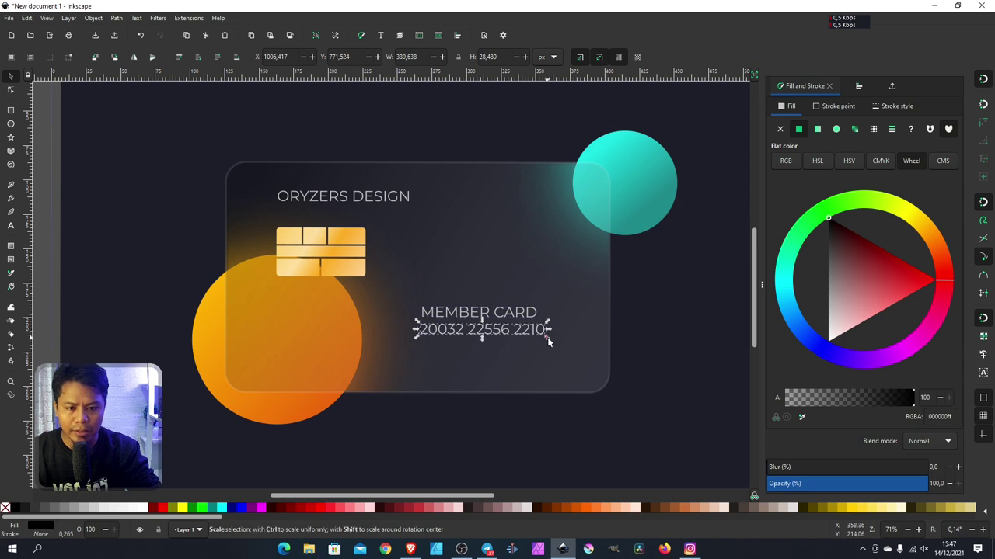
{"action": "mouse_move", "coordinate": [544, 337]}
{"action": "left_mouse_down"}
{"action": "mouse_move", "coordinate": [513, 333]}
{"action": "mouse_move", "coordinate": [519, 323]}
{"action": "mouse_move", "coordinate": [529, 330]}
{"action": "left_mouse_up"}
{"action": "left_click", "coordinate": [484, 325]}
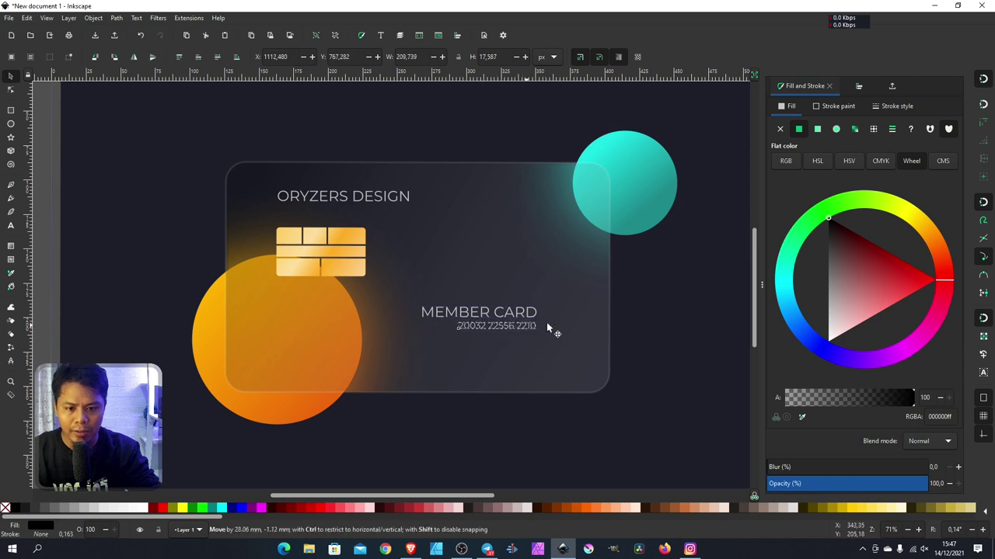
{"action": "left_click", "coordinate": [645, 308]}
Align the MEMBER CARD label and card number along their right edges
{"action": "left_click", "coordinate": [515, 329]}
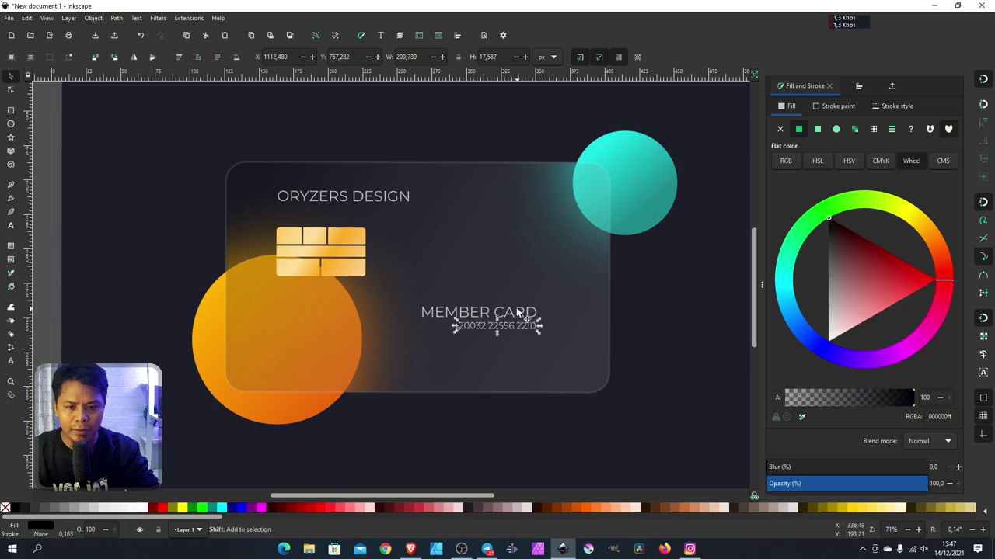
{"action": "double_click", "coordinate": [526, 325]}
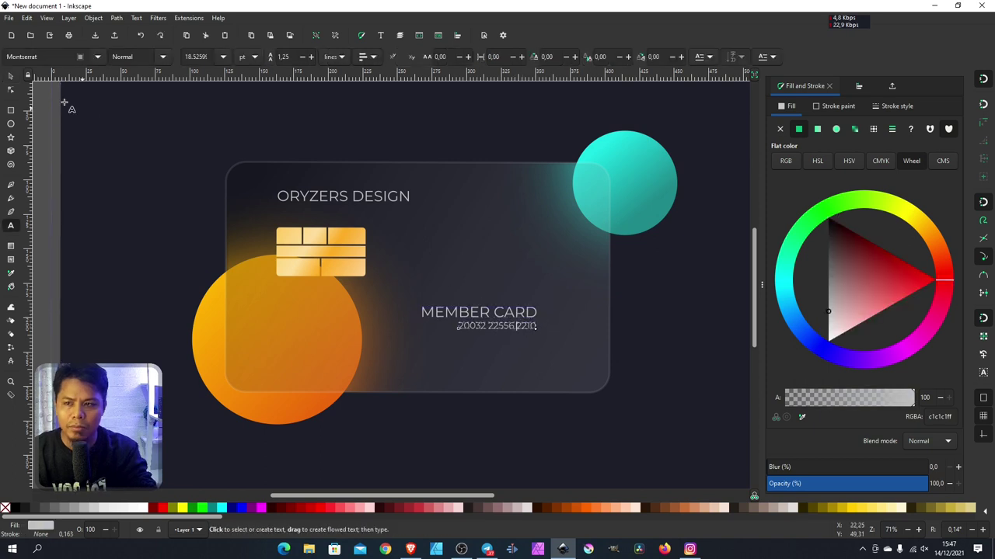
{"action": "key", "text": "Escape"}
{"action": "key", "text": "s"}
{"action": "left_click", "coordinate": [428, 277]}
{"action": "left_click", "coordinate": [536, 312]}
{"action": "left_click", "coordinate": [532, 323], "text": "shift"}
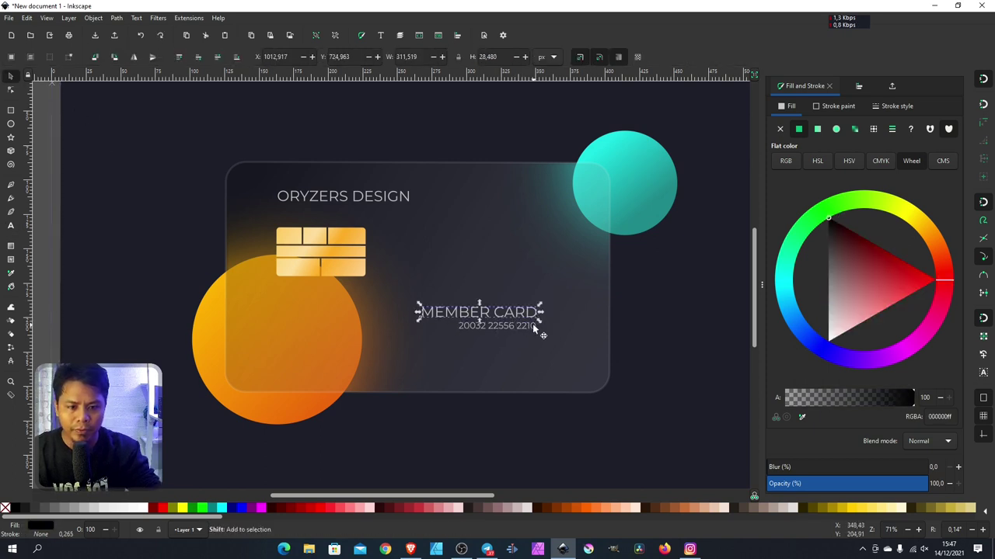
{"action": "left_click", "coordinate": [858, 87]}
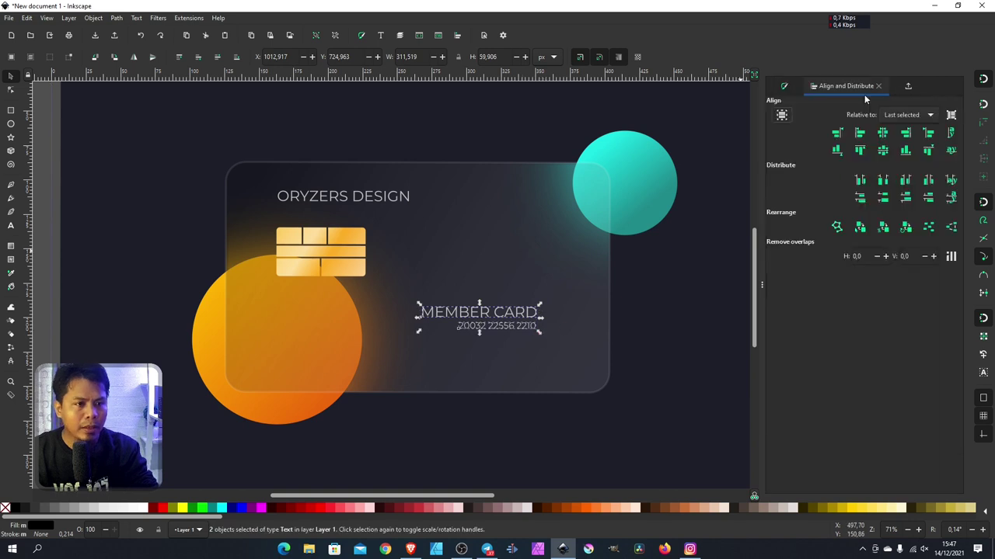
{"action": "left_click", "coordinate": [907, 135]}
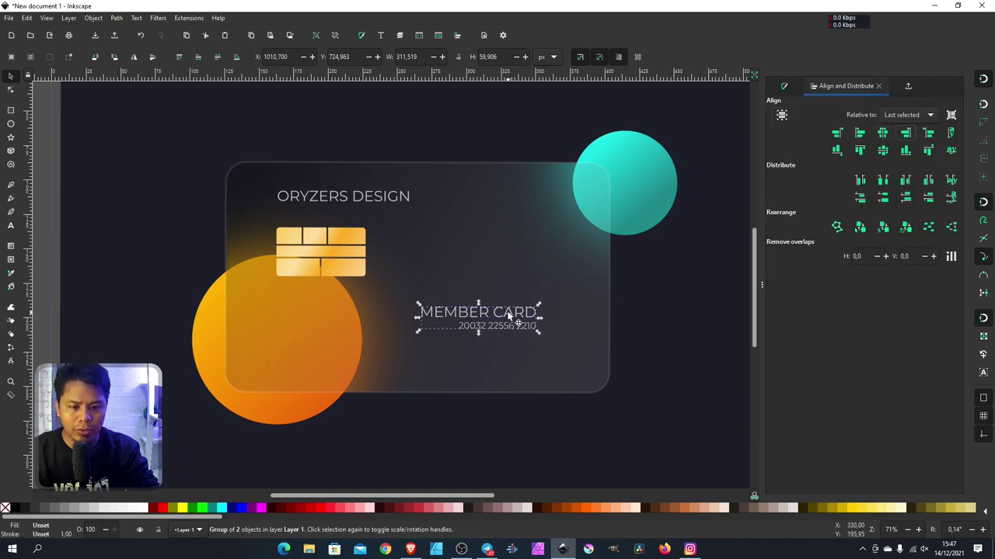
Move both texts to the card's lower-right corner and zoom out to the whole page
{"action": "left_click_drag", "start_coordinate": [509, 324], "coordinate": [561, 329]}
{"action": "left_click", "coordinate": [618, 297]}
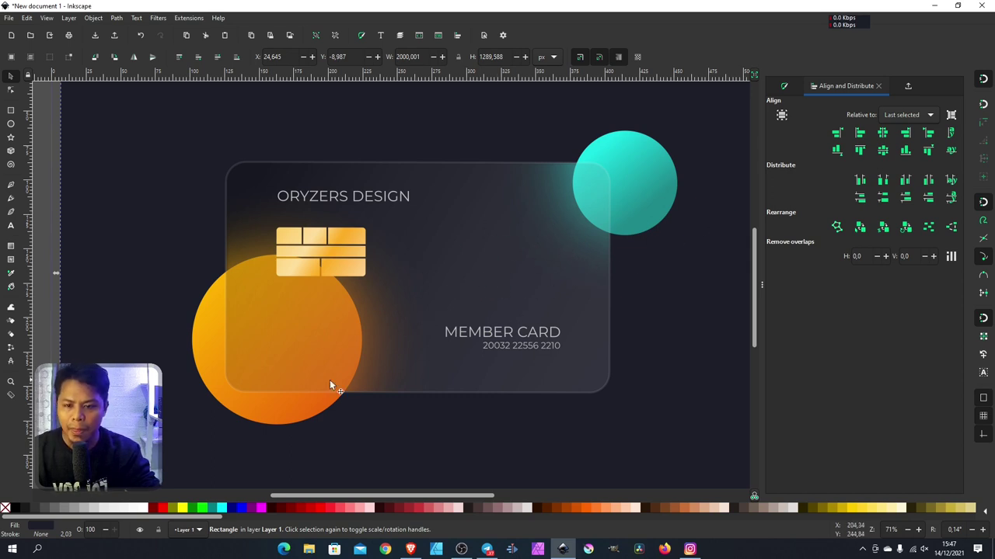
{"action": "key", "text": "Escape"}
{"action": "key", "text": "minus"}
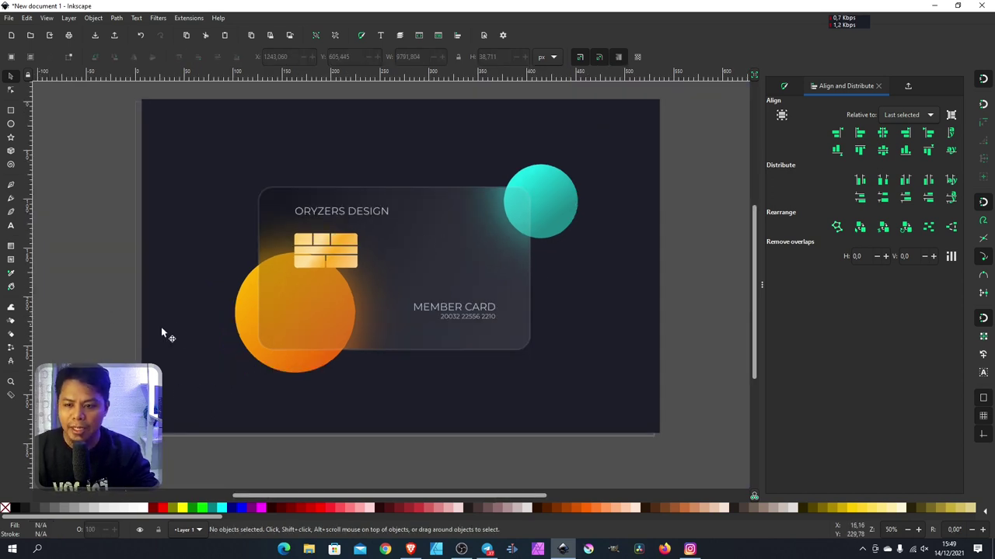